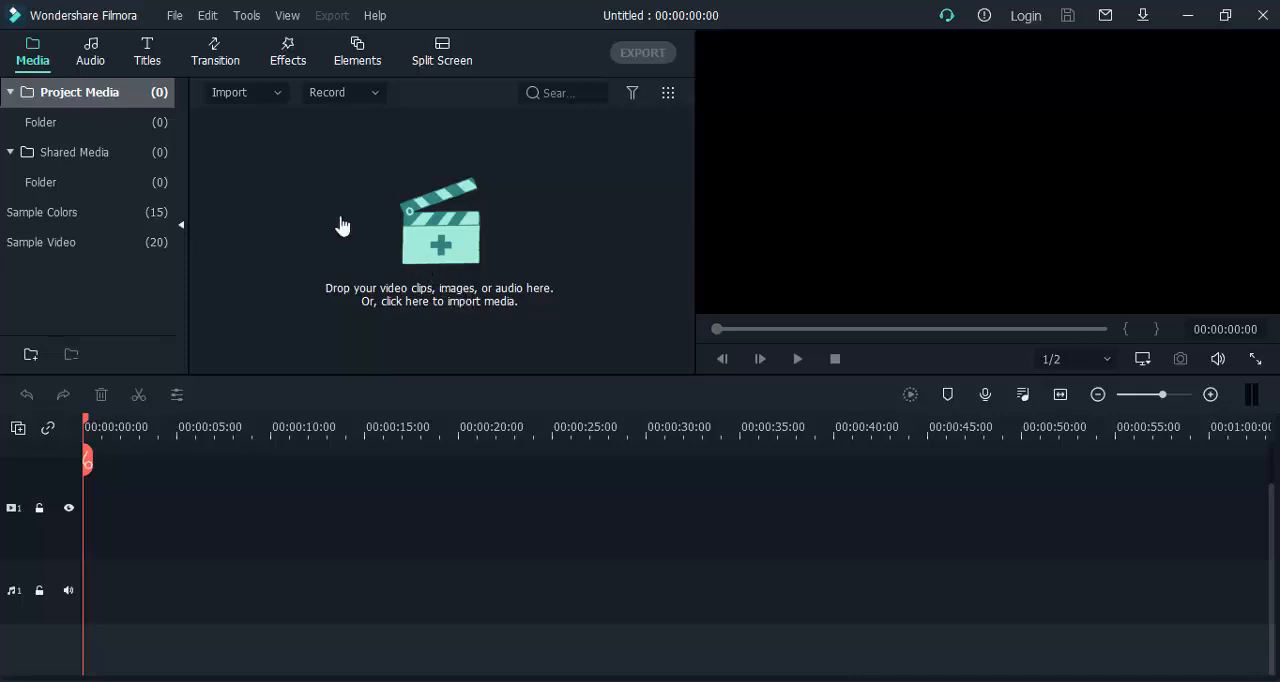
click(276, 95)
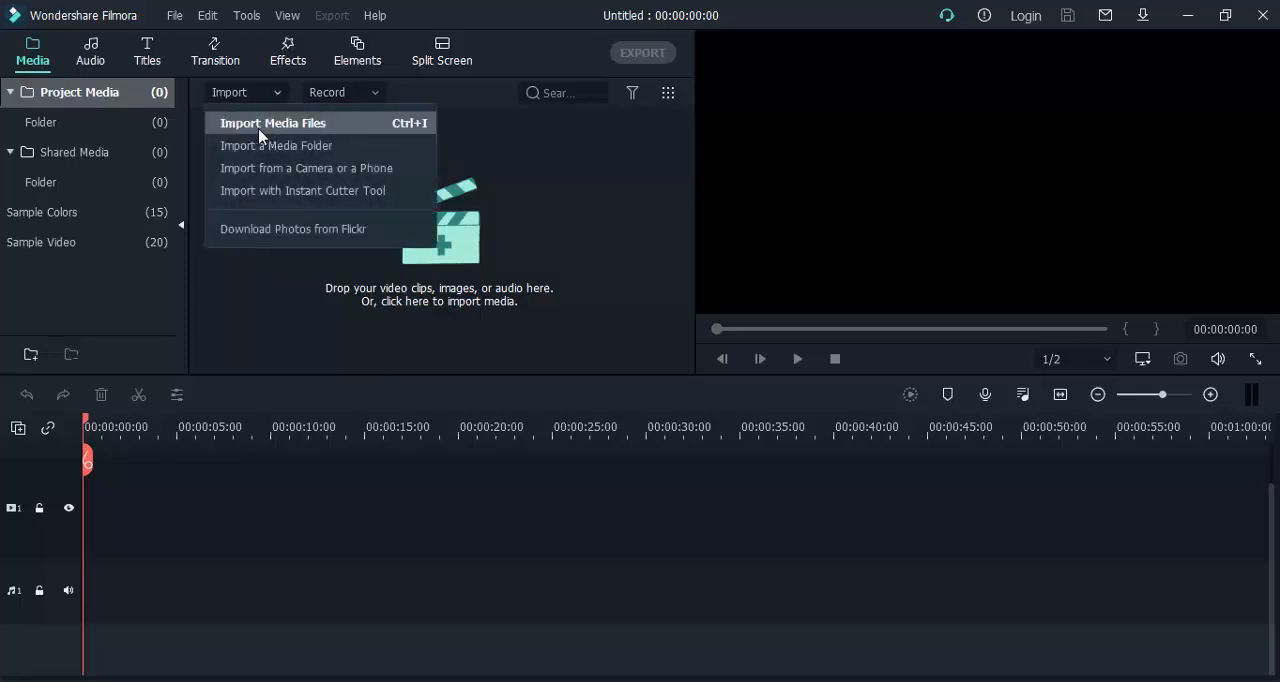
click(540, 195)
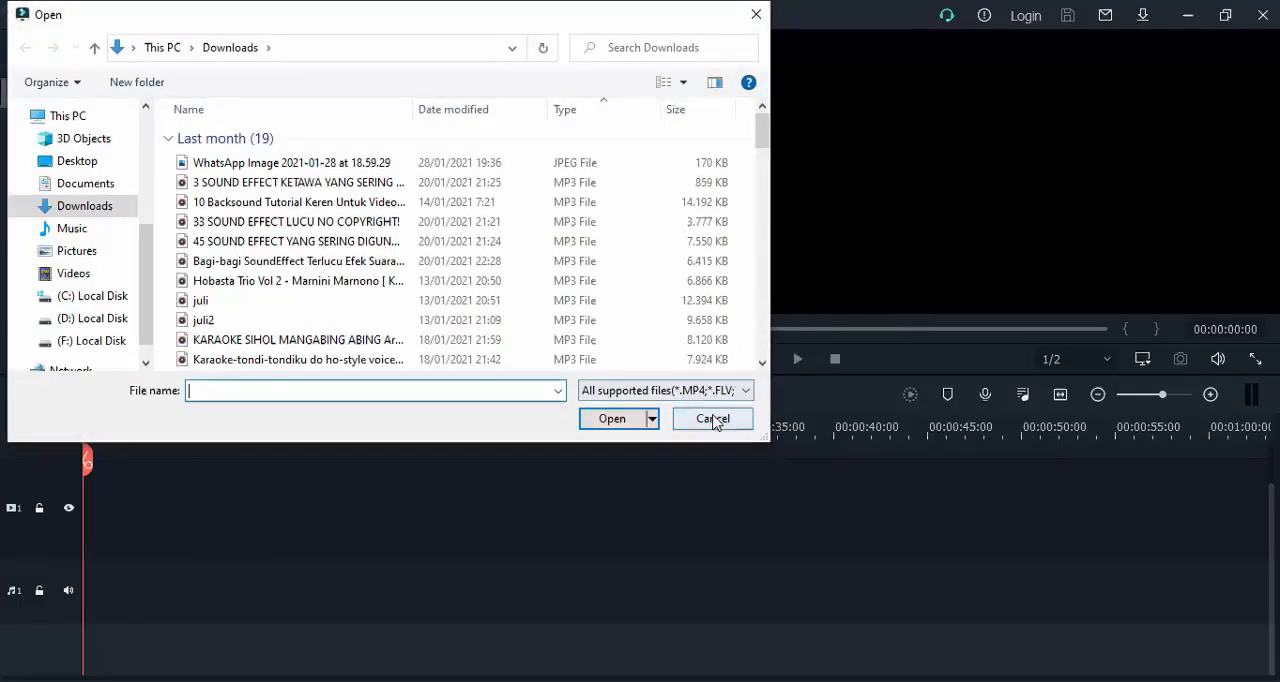
click(713, 419)
Import all four files from the Materi folder in Music: the Bola Voli video, both point2 images and the sound intro lammalo audio.
click(425, 245)
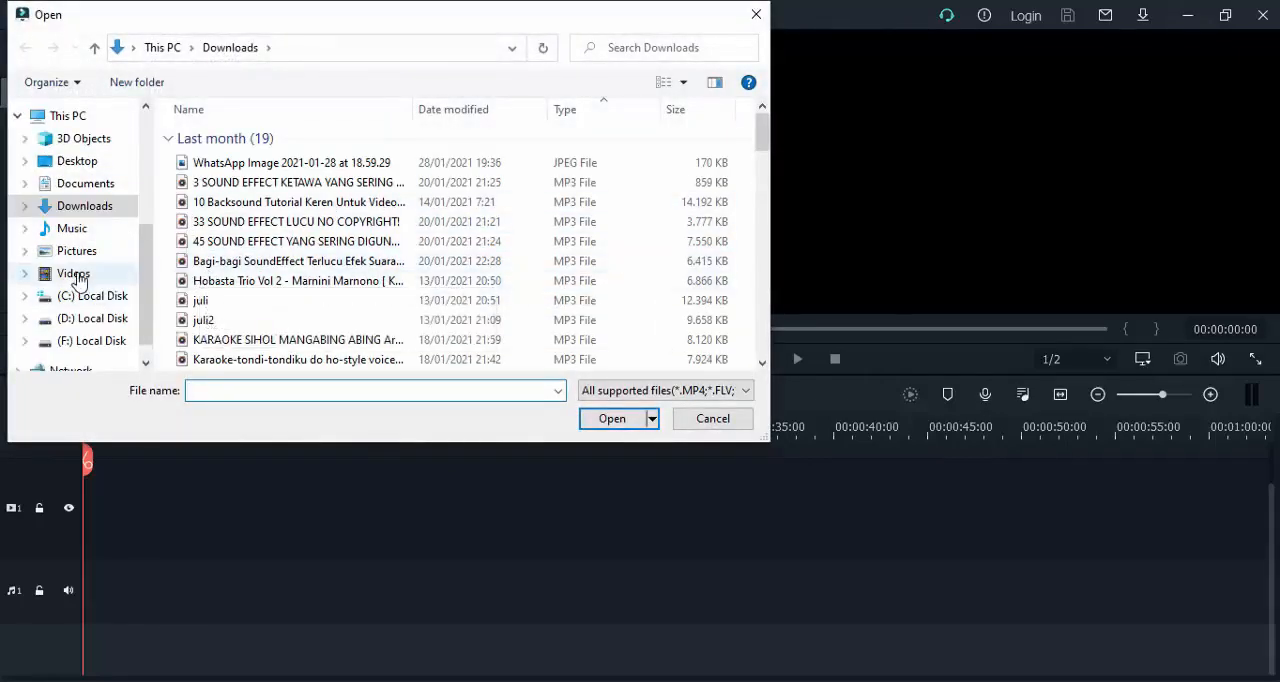
click(84, 230)
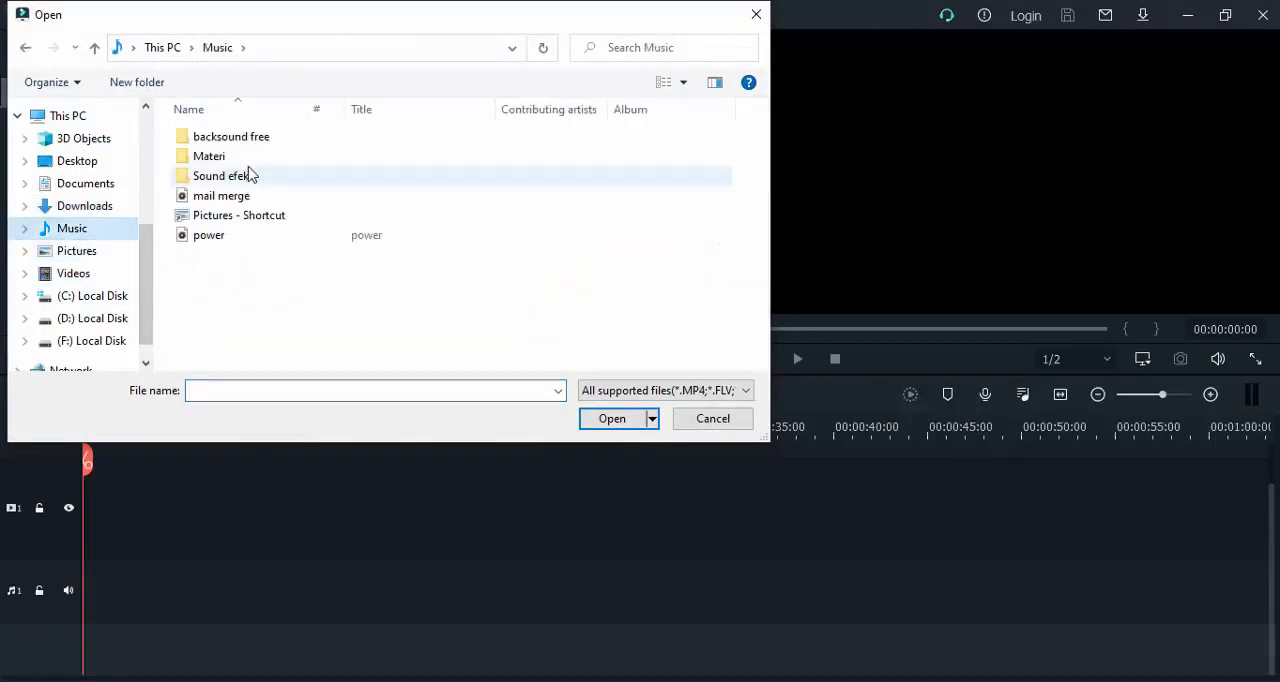
double_click(236, 164)
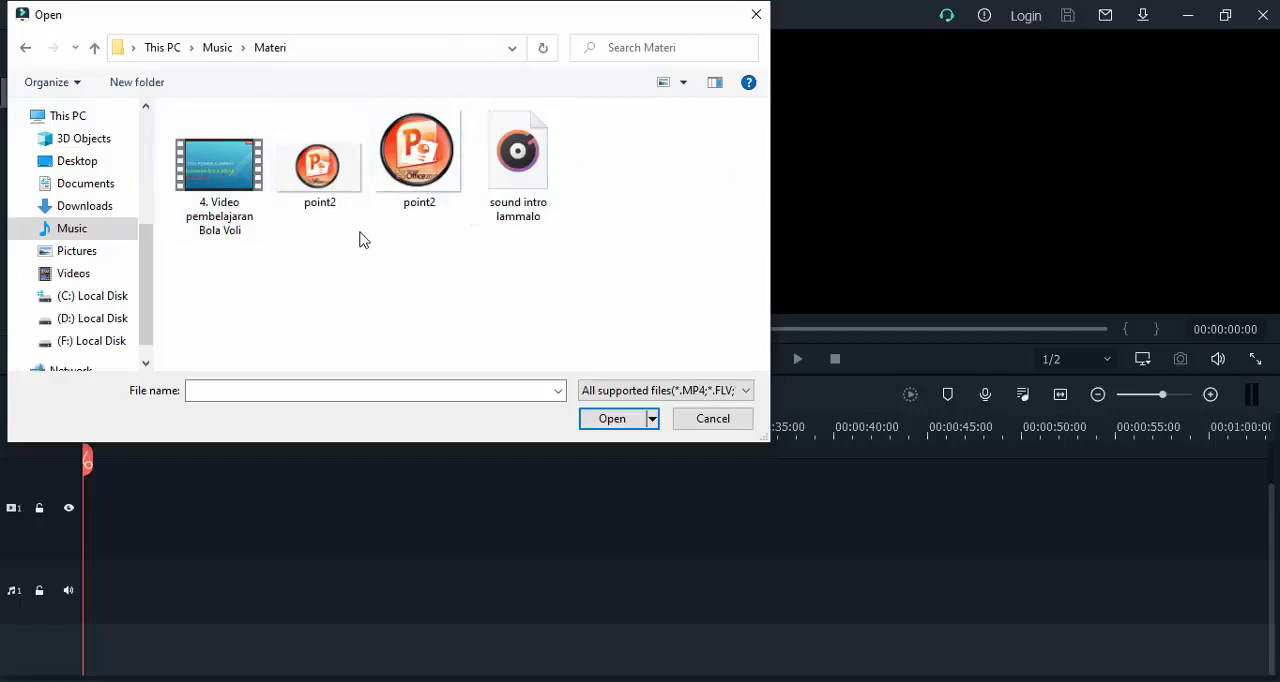
drag(598, 272, 198, 148)
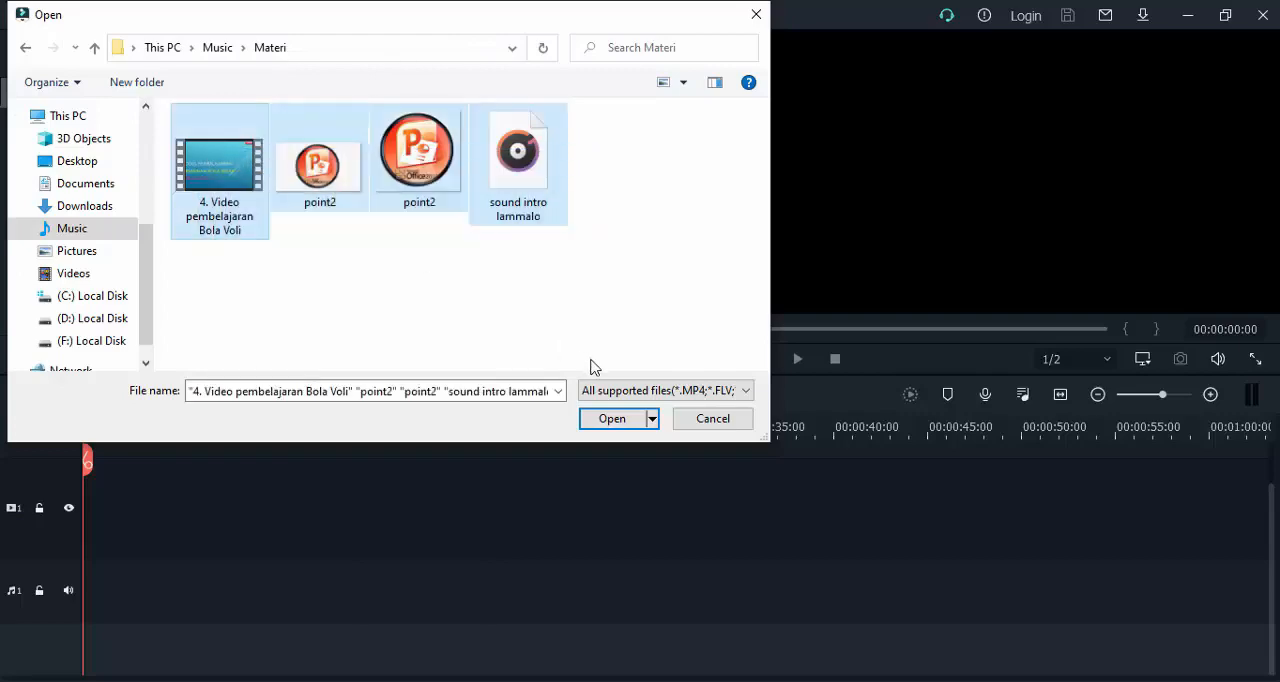
click(617, 425)
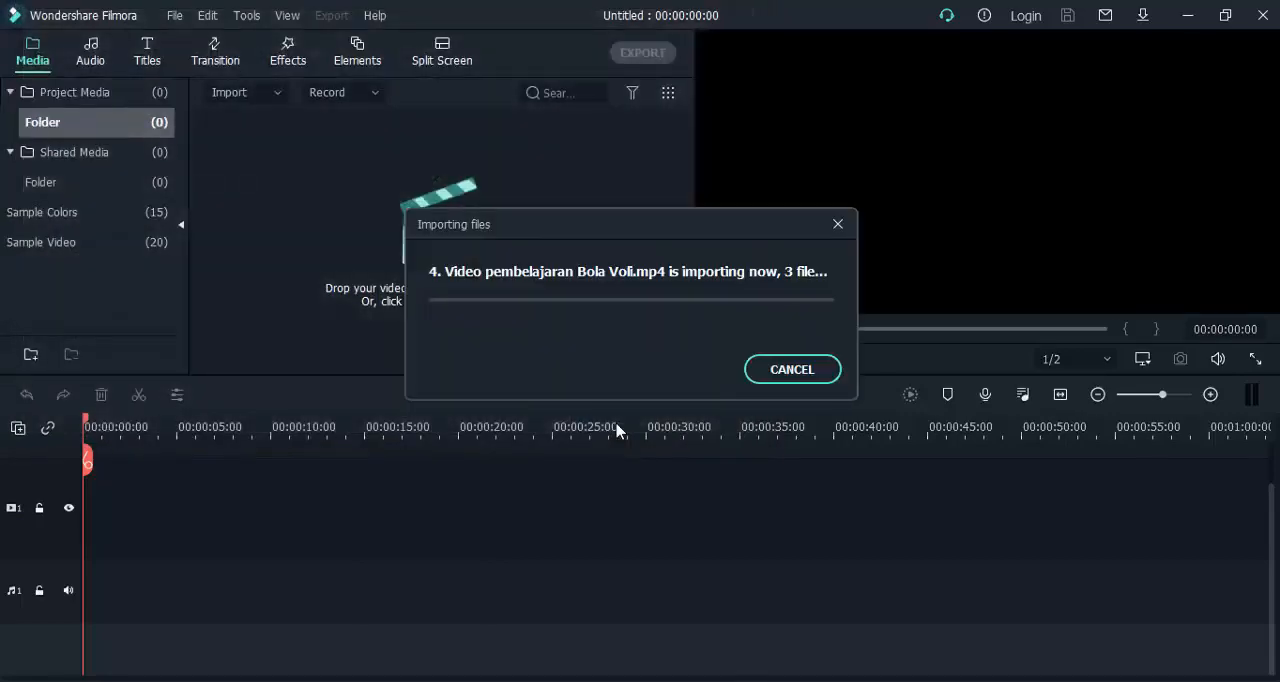
click(484, 292)
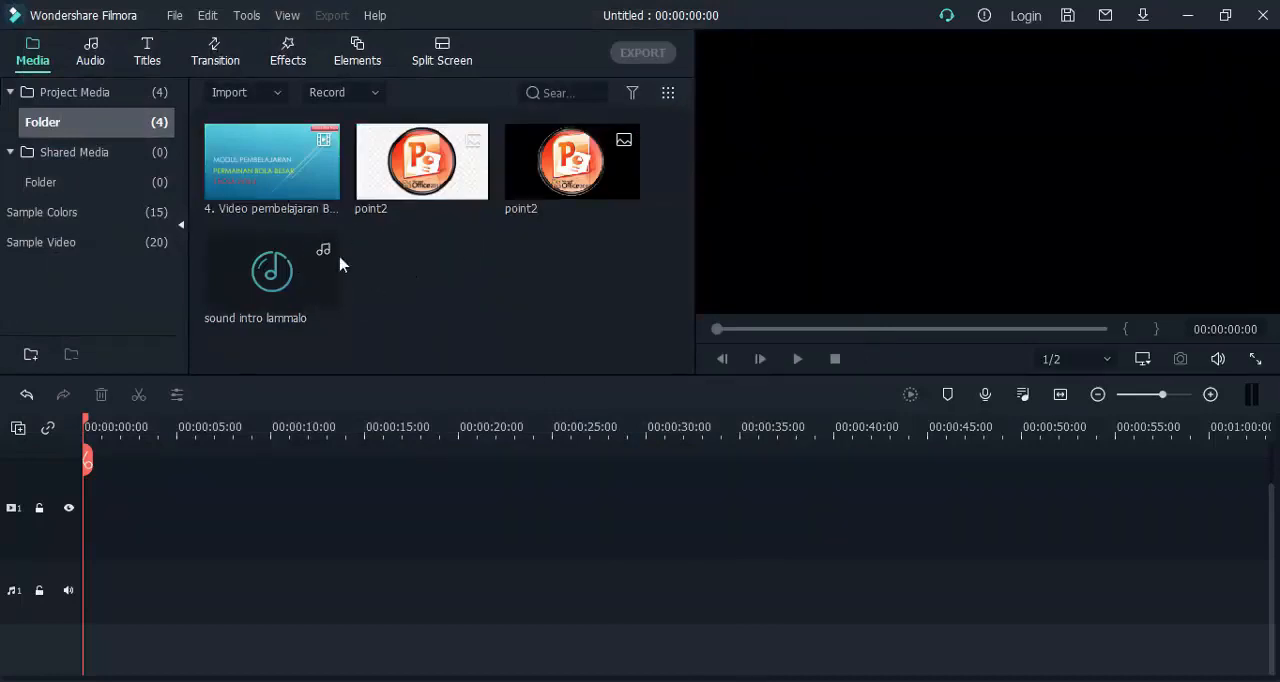
Place the Bola Voli video at the very start of video track 1, matching the project settings to the media at 1280 x 720 30fps.
click(278, 152)
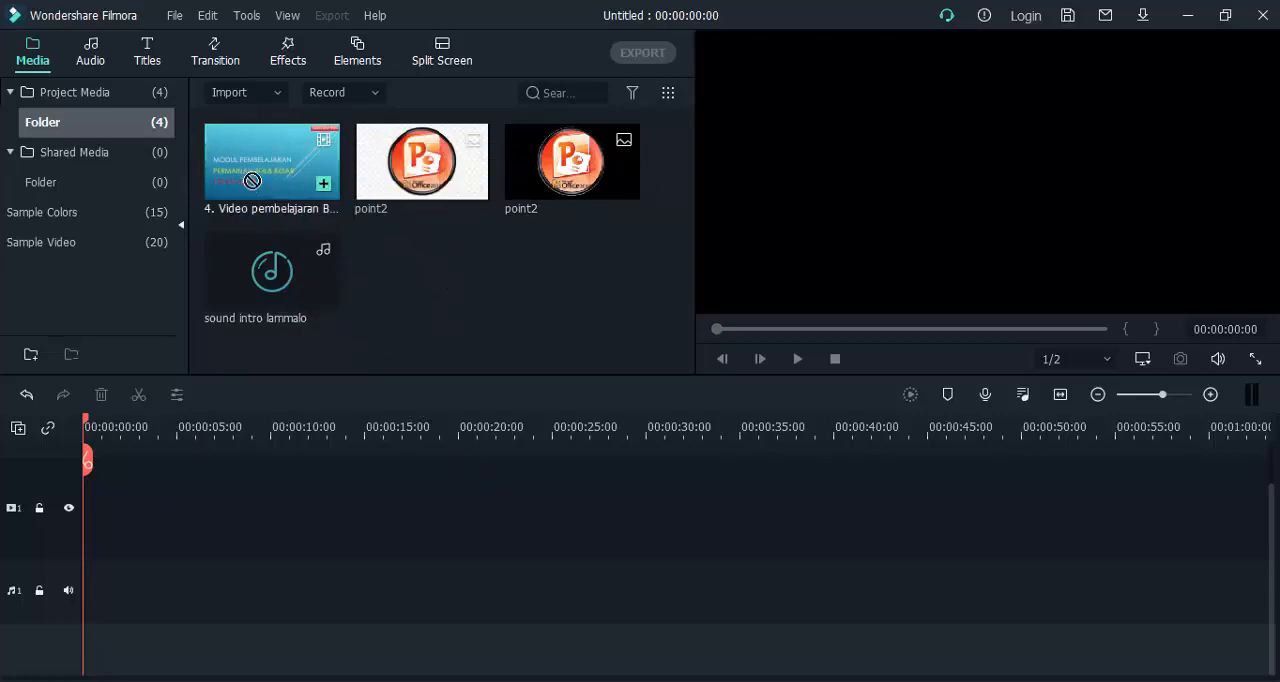
drag(252, 181, 195, 518)
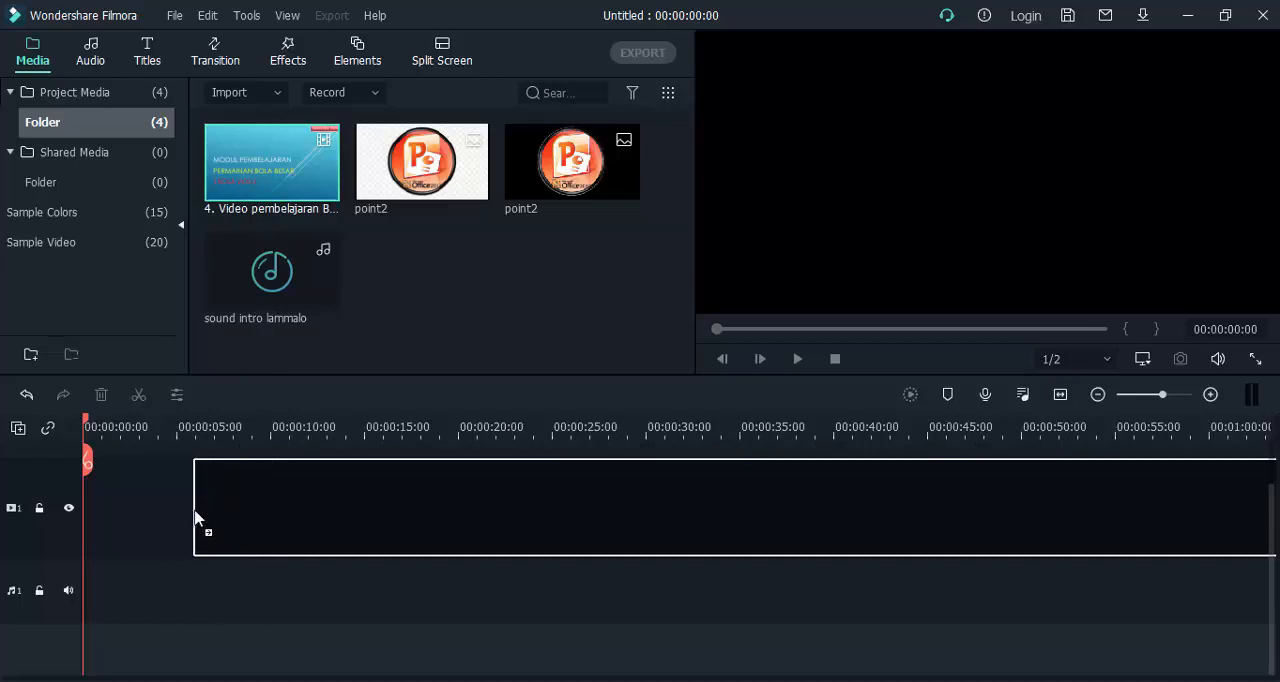
drag(195, 518, 46, 515)
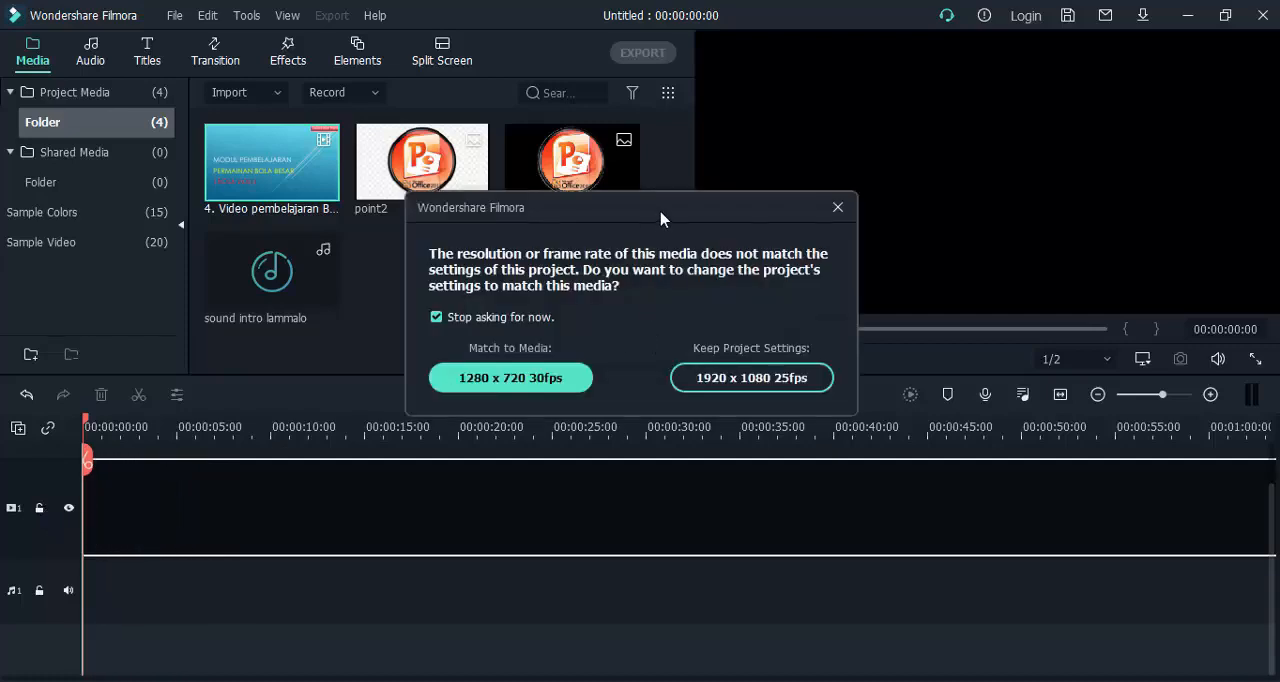
drag(667, 210, 660, 213)
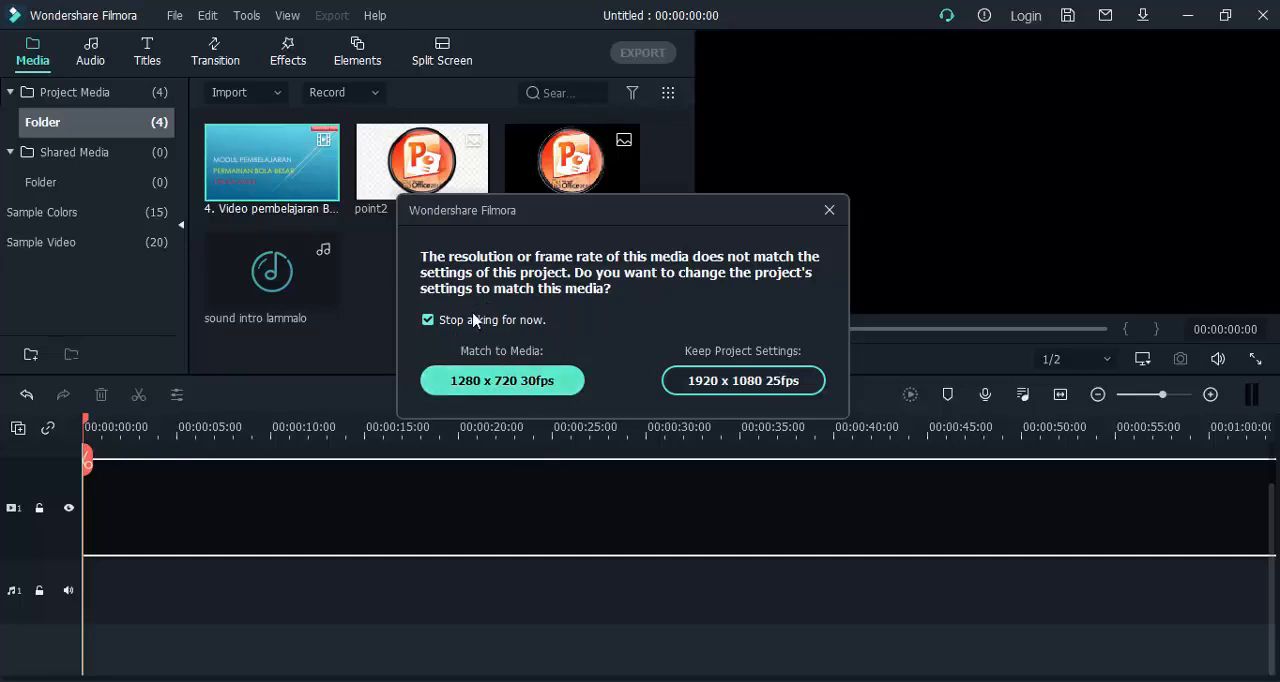
click(503, 385)
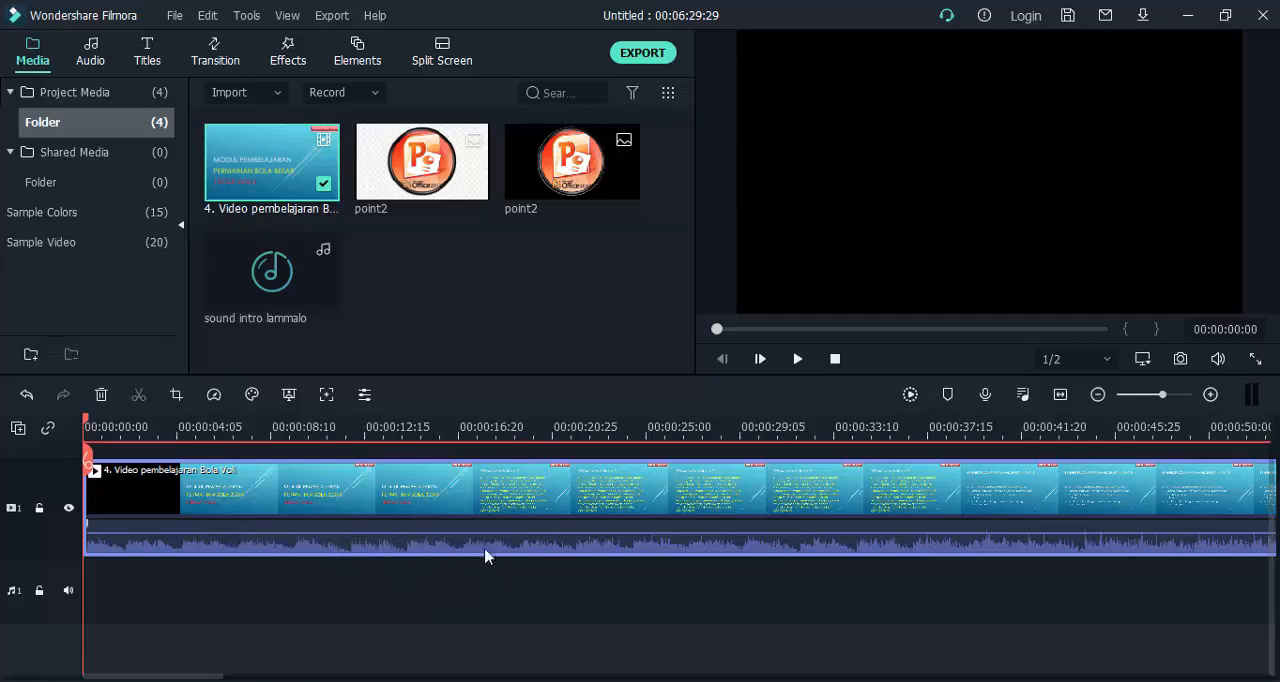
Preview the opening seconds of the clip and shrink the timeline scale until the whole clip fits in view.
click(797, 360)
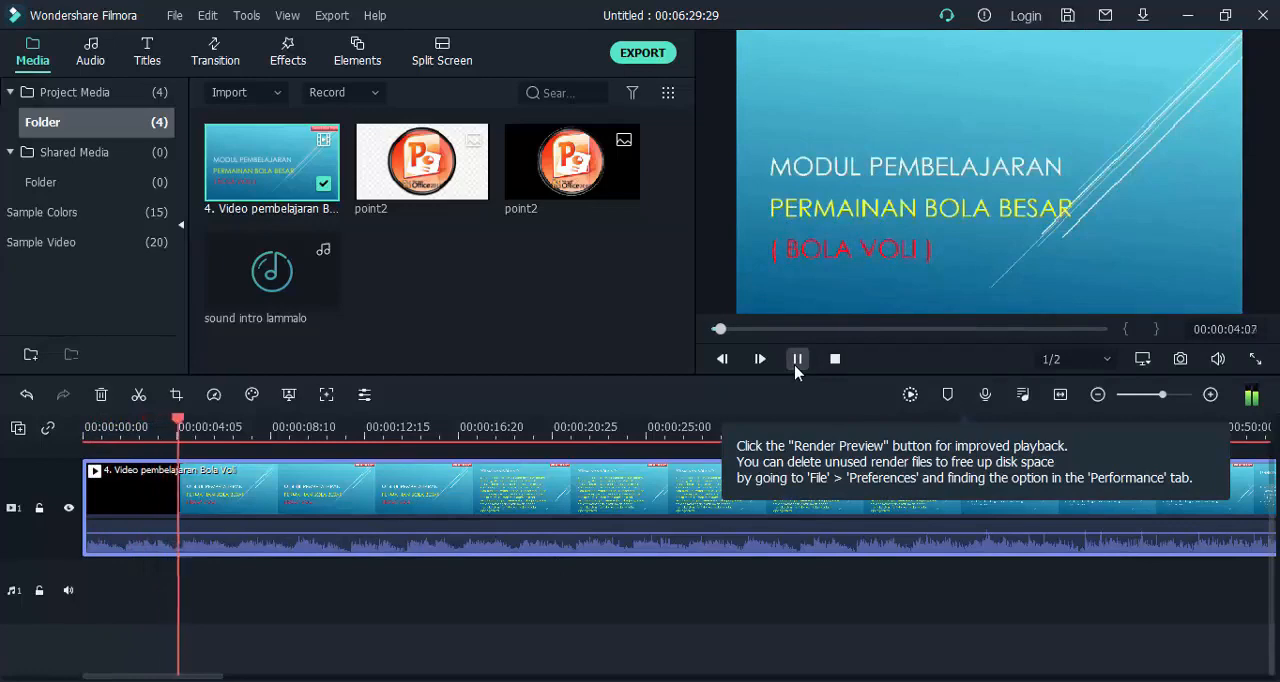
click(797, 360)
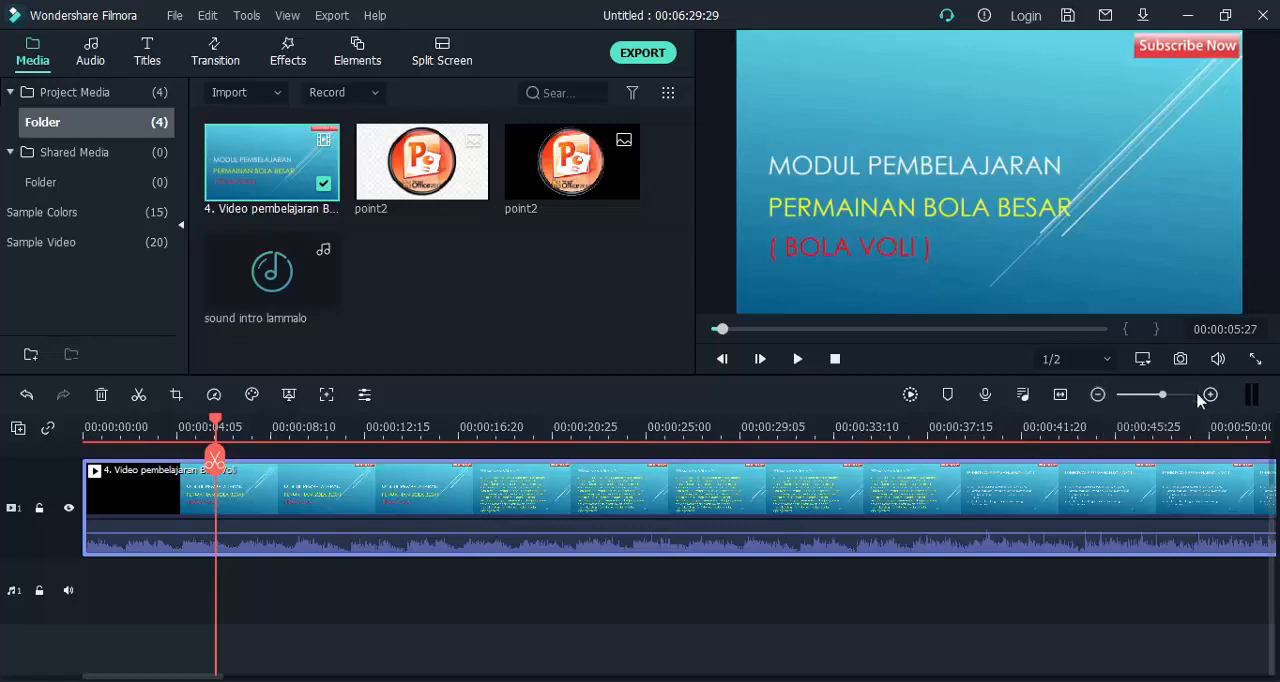
click(1097, 395)
click(1097, 395)
click(1097, 395)
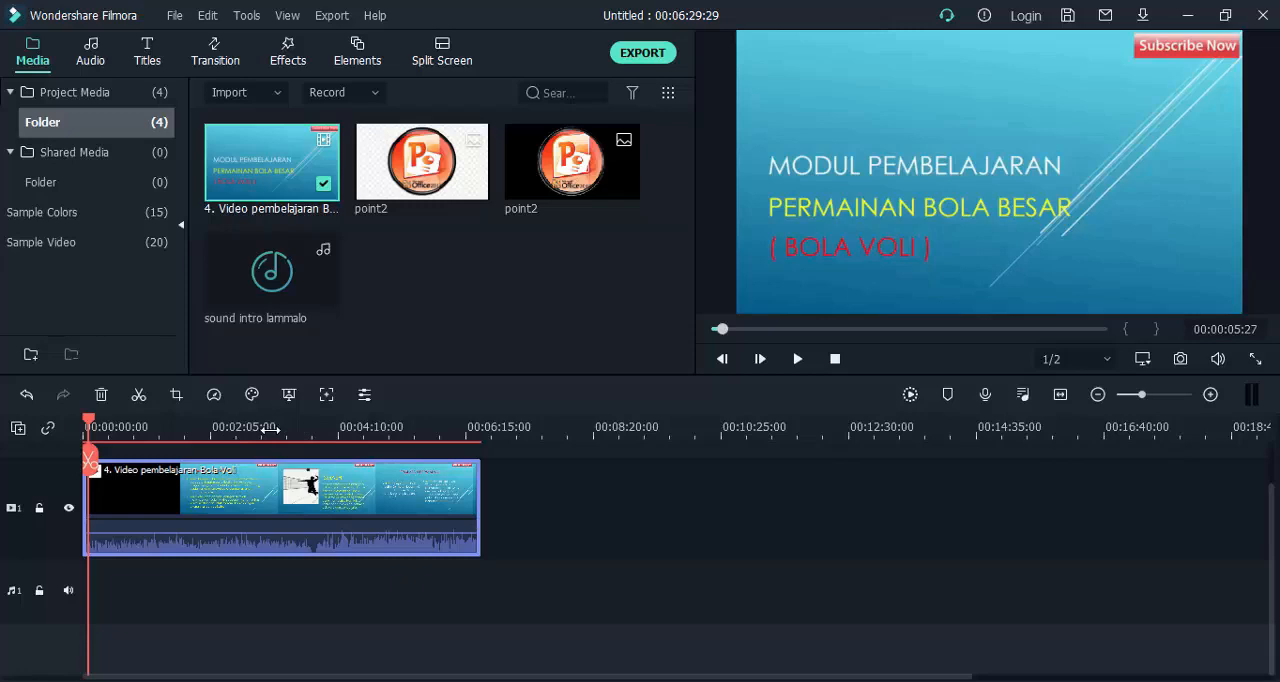
drag(270, 430, 316, 431)
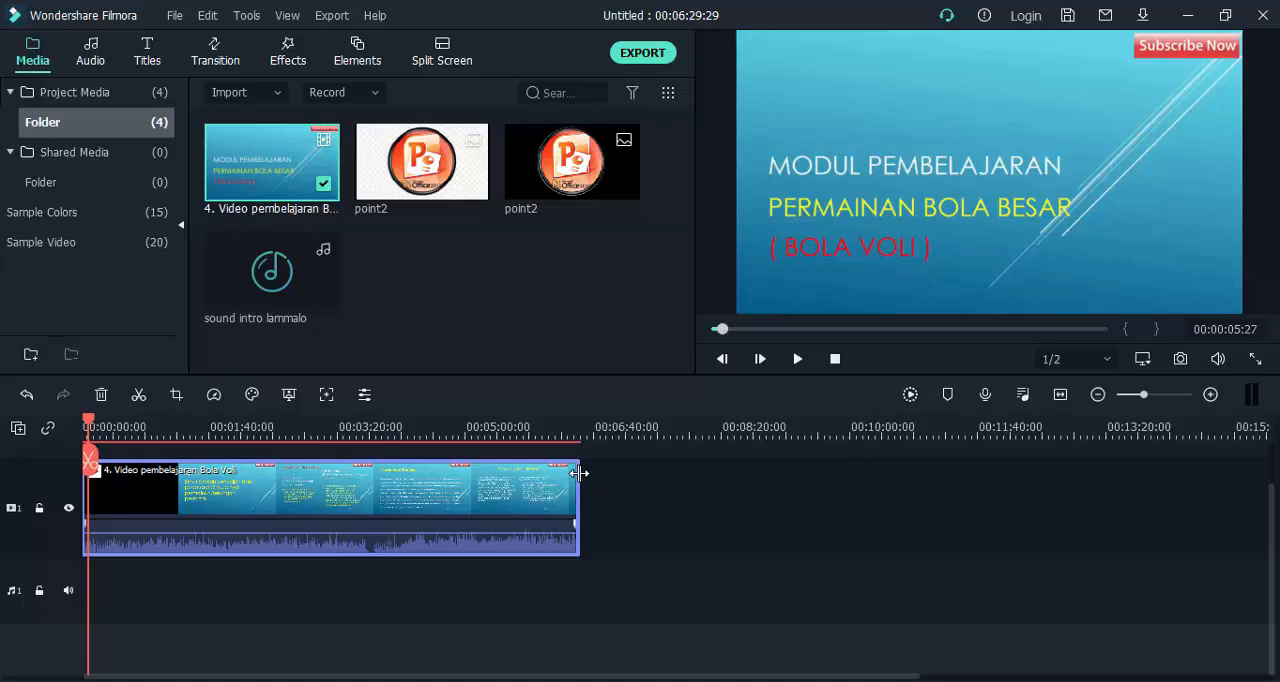
Try to extend the video clip beyond its original end on the timeline.
drag(579, 473, 594, 472)
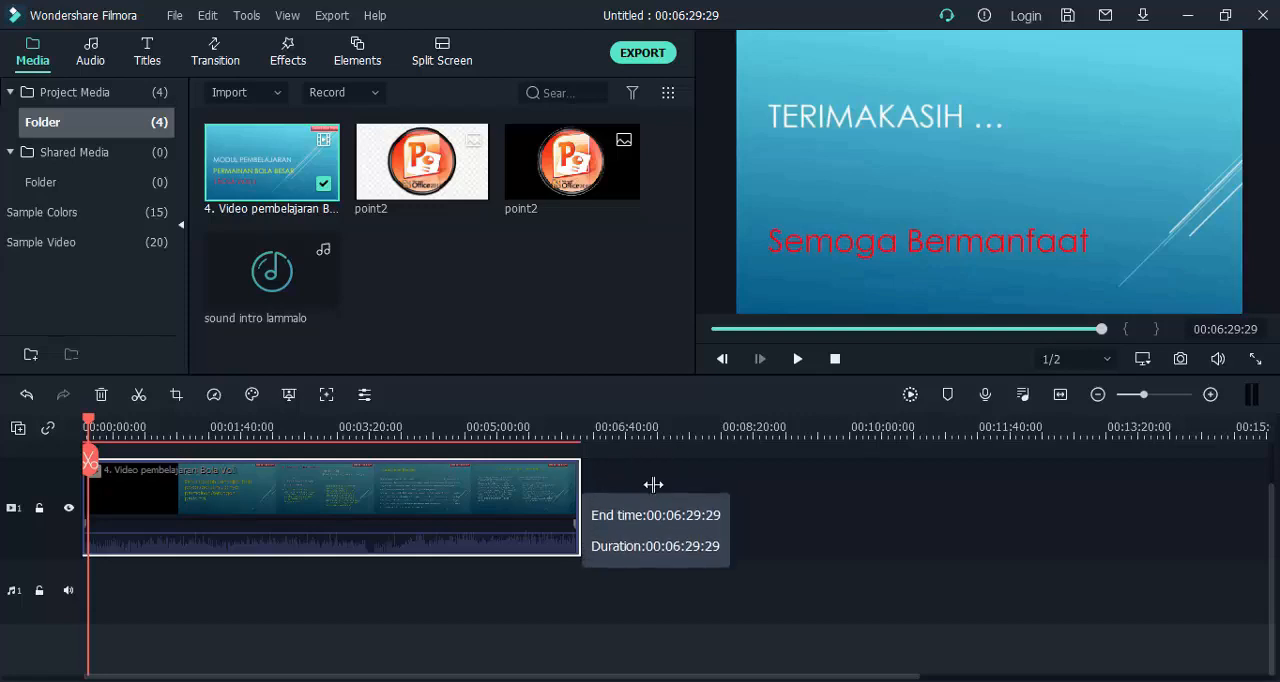
click(586, 487)
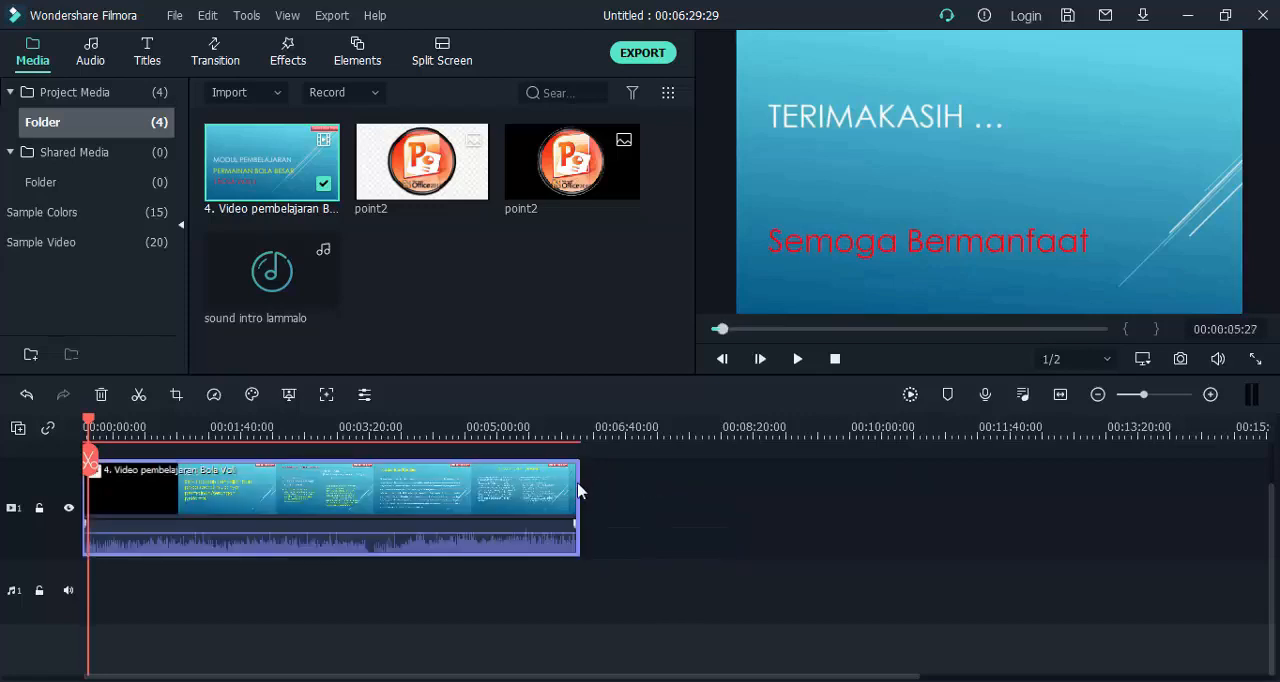
drag(576, 484, 594, 503)
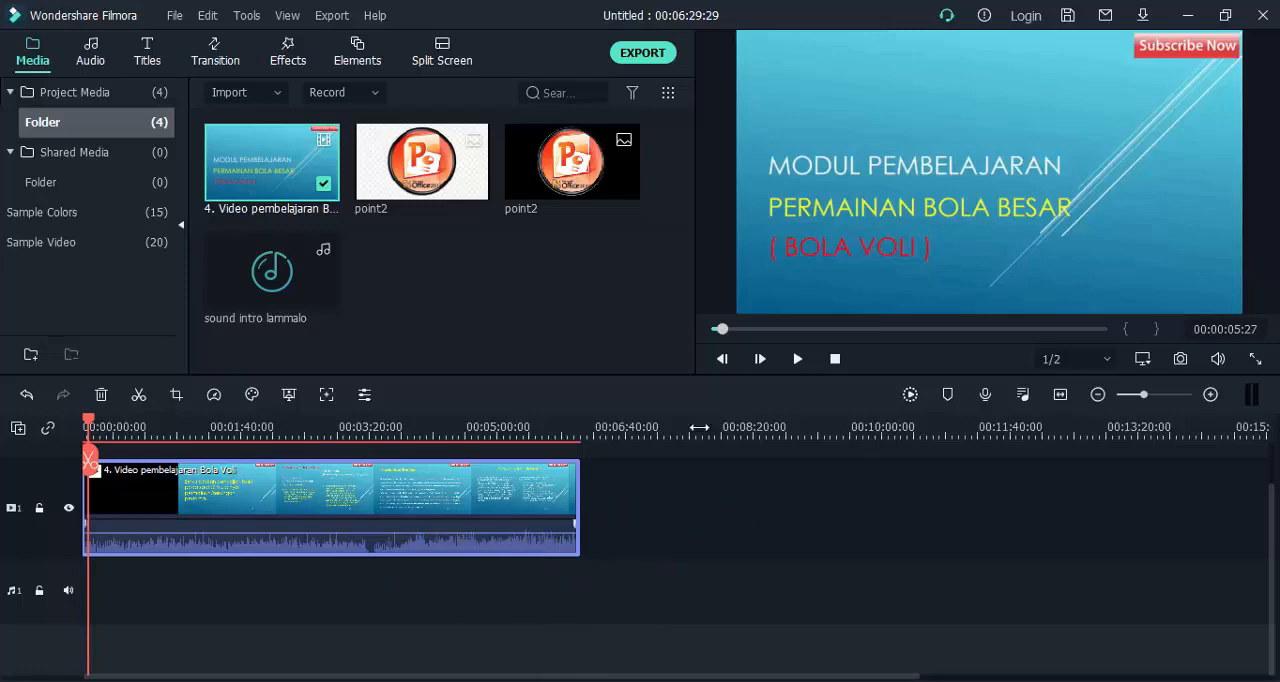
Render the timeline preview for the whole clip and return the playhead to 00:00:00:00.
click(909, 395)
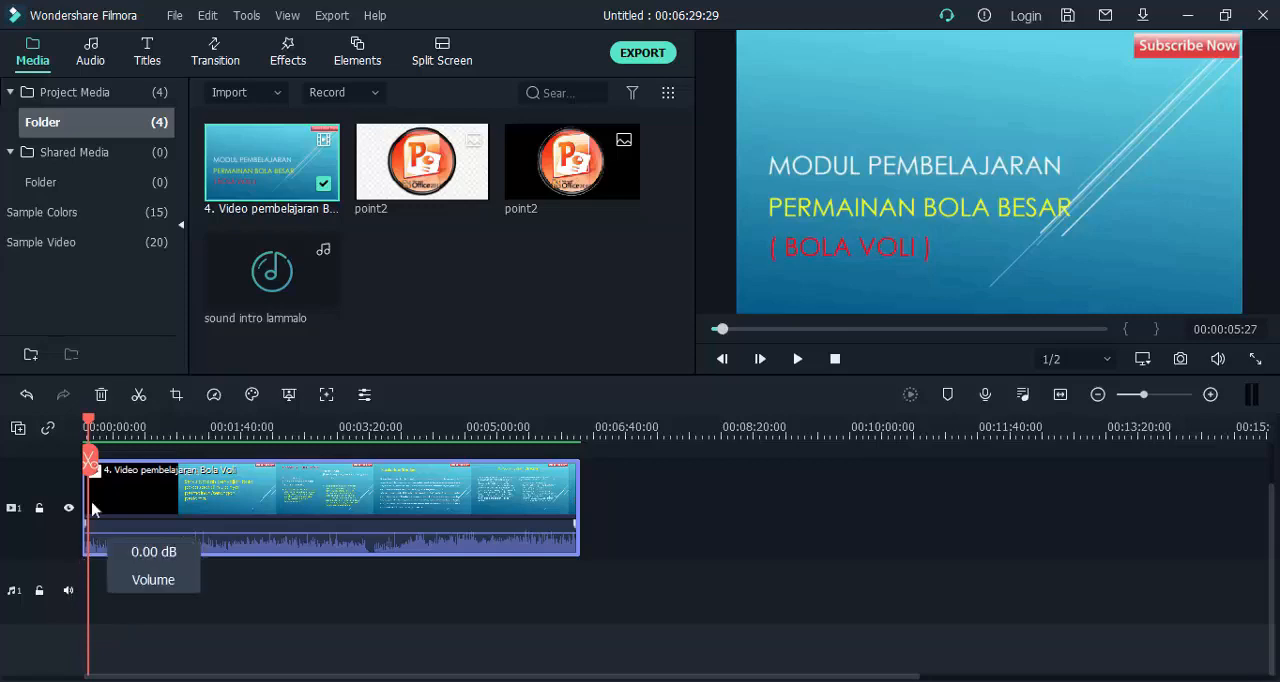
drag(86, 421, 84, 424)
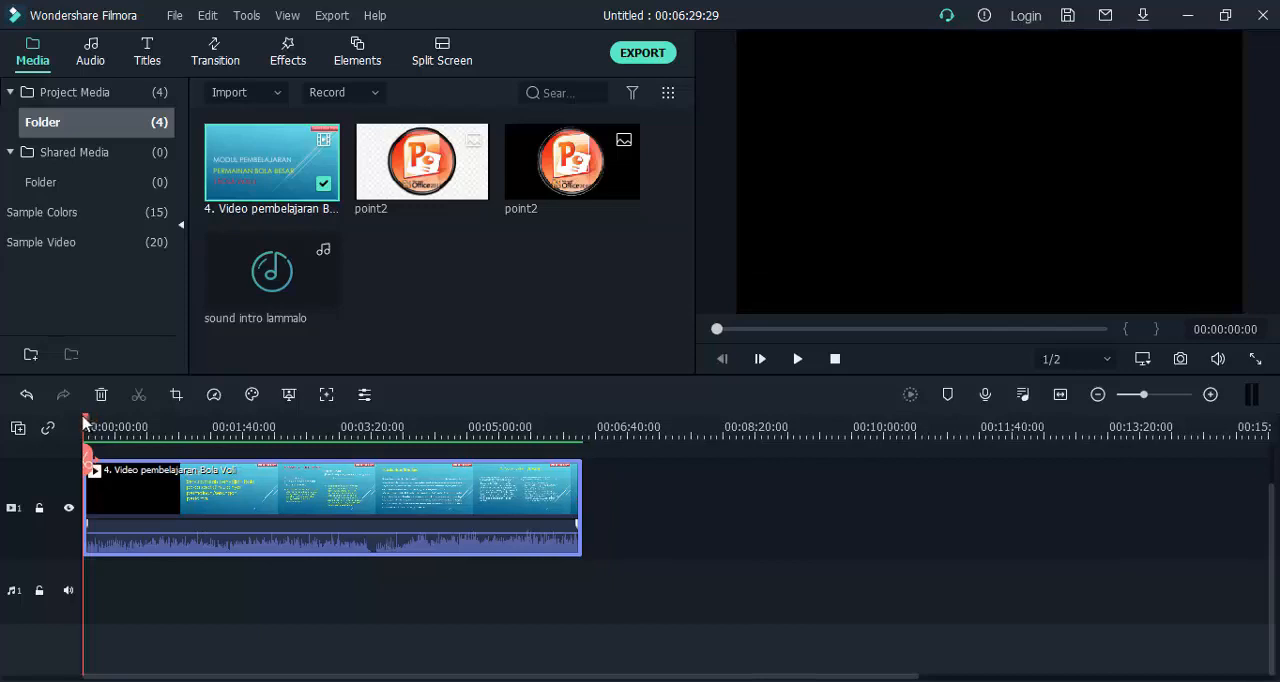
Lock video track 1, preview the first seconds of playback, and move the playhead to about 00:00:54.
click(40, 511)
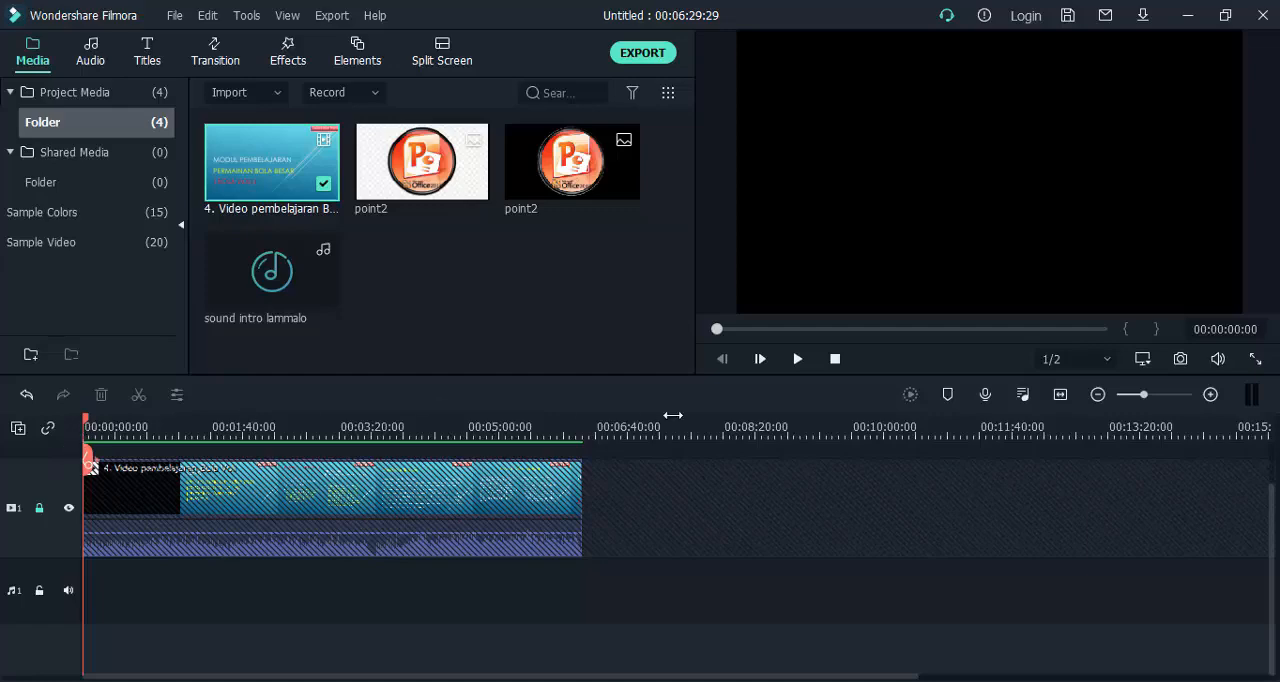
click(800, 359)
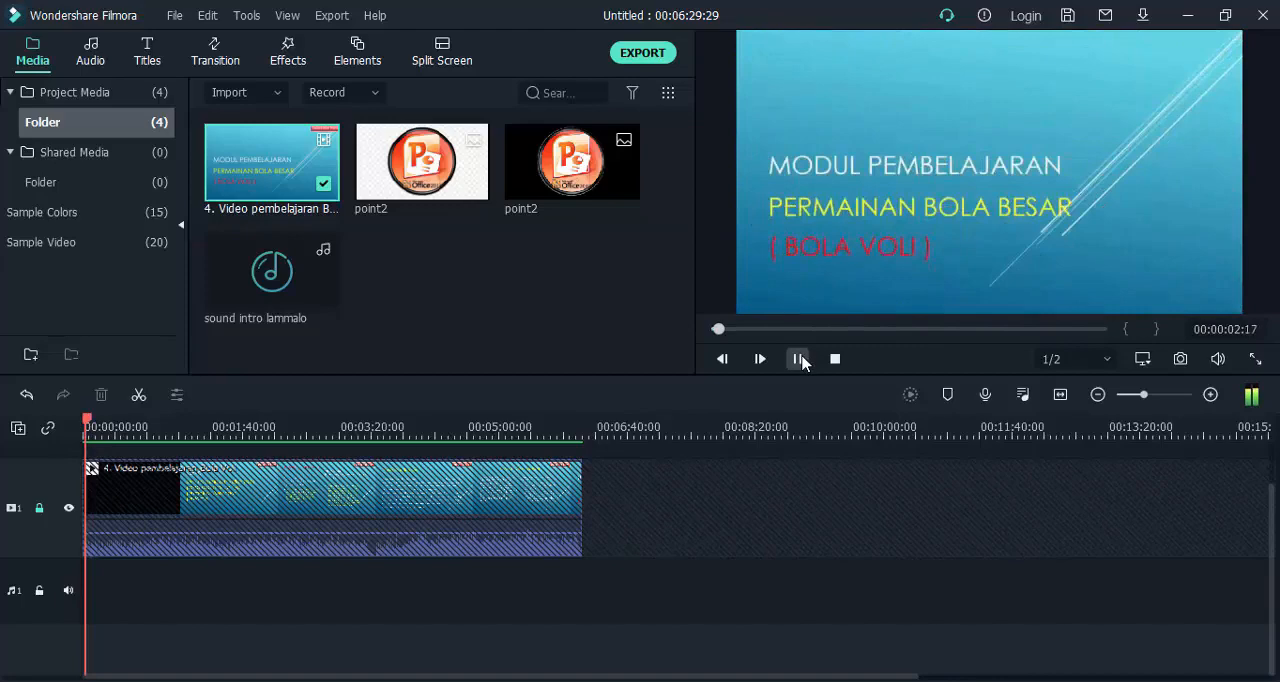
click(800, 359)
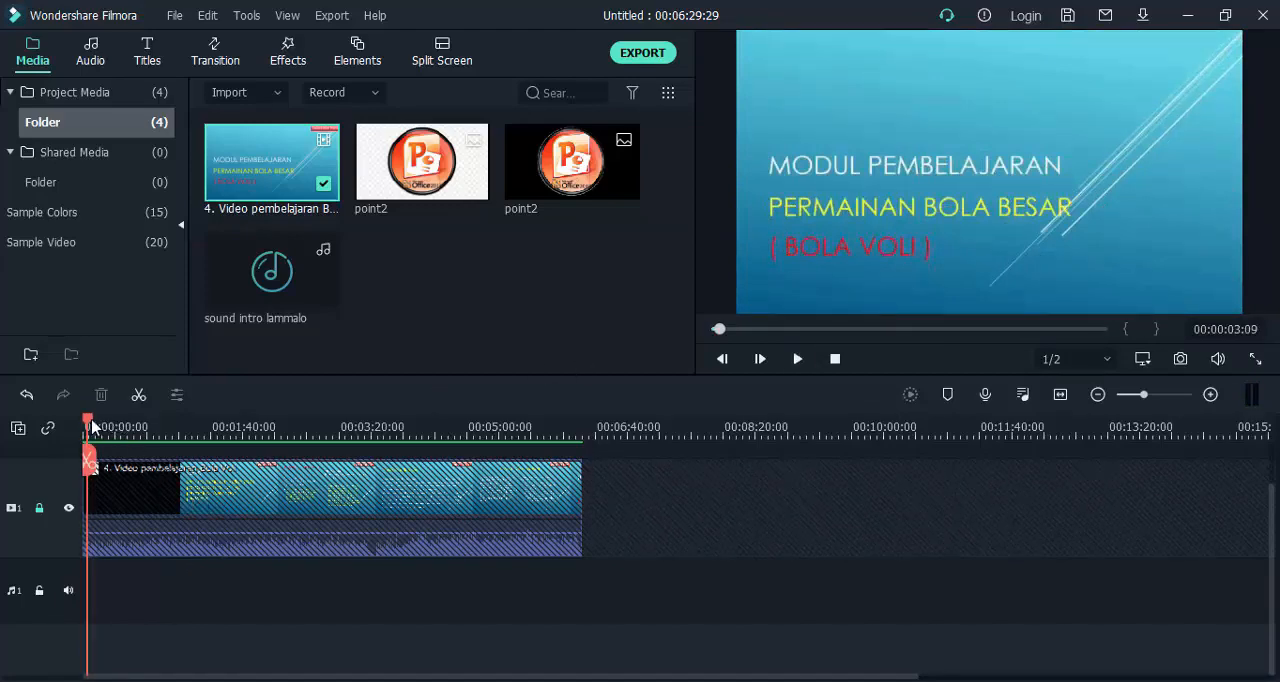
drag(97, 427, 152, 427)
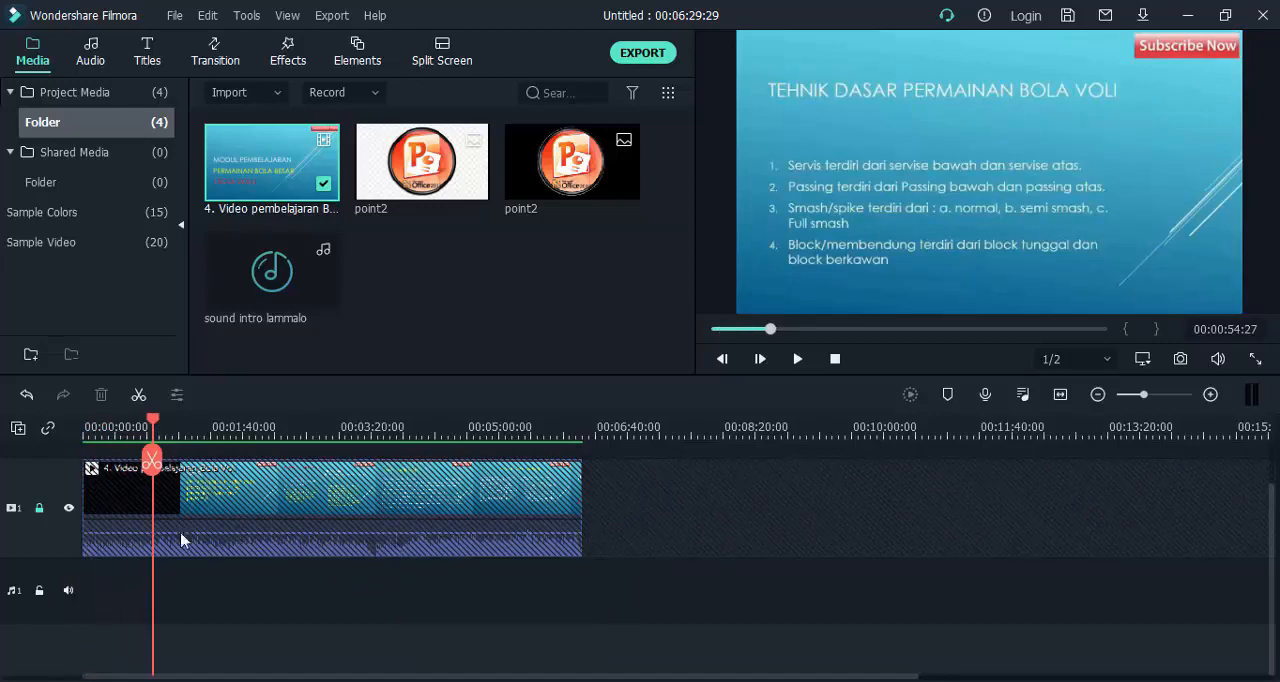
Unlock video track 1 to select the clip, relock it to scrub to about 00:01:37, and unlock the track again.
click(40, 509)
mouse_move(238, 516)
mouse_down()
mouse_move(425, 508)
mouse_move(206, 526)
mouse_move(363, 507)
mouse_move(217, 514)
mouse_up()
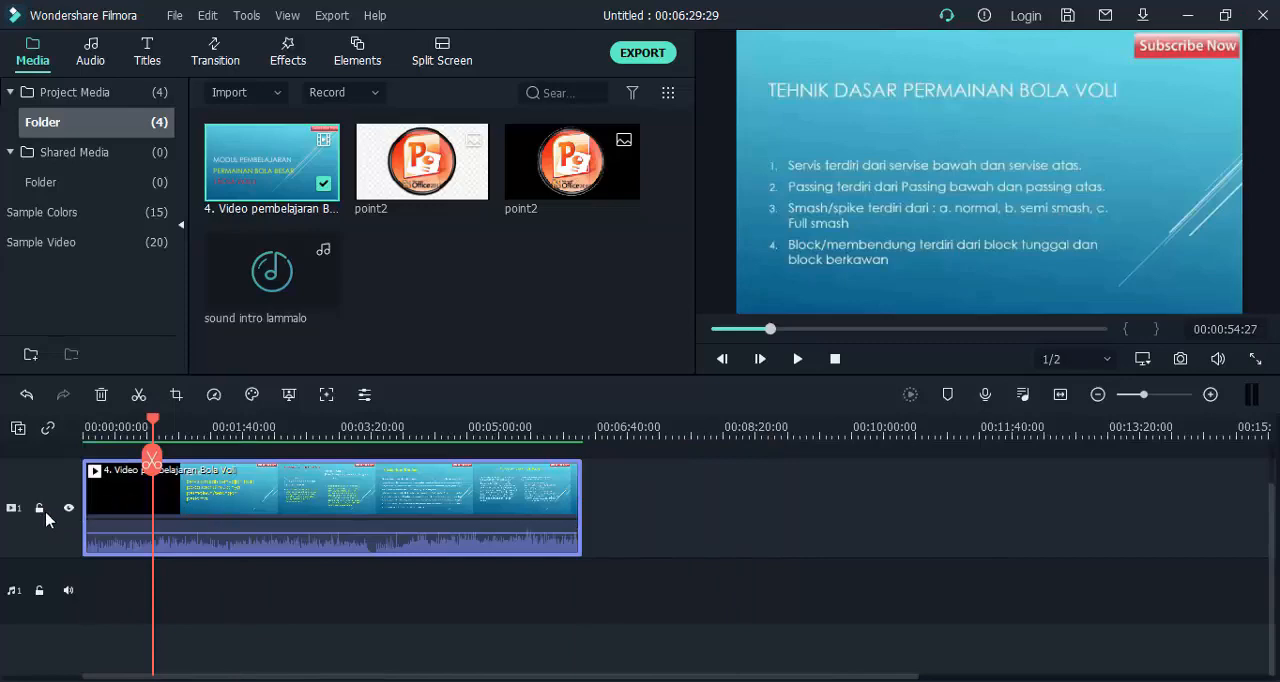
click(40, 509)
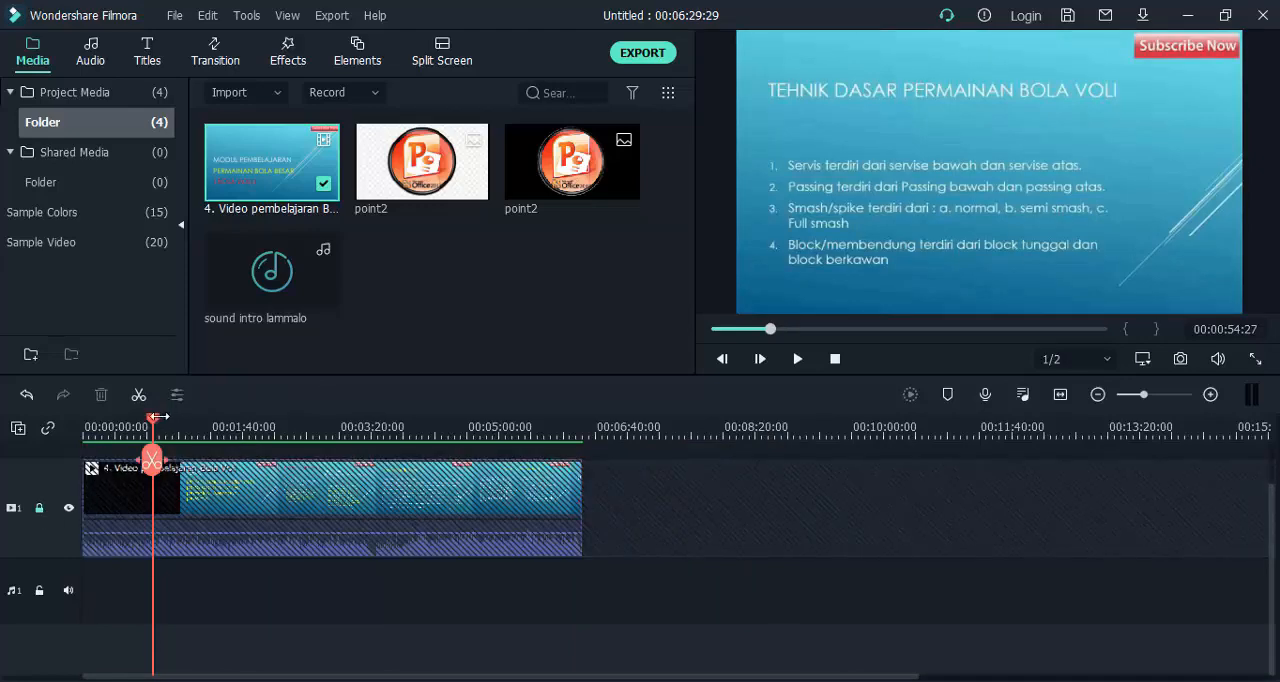
drag(152, 425, 207, 425)
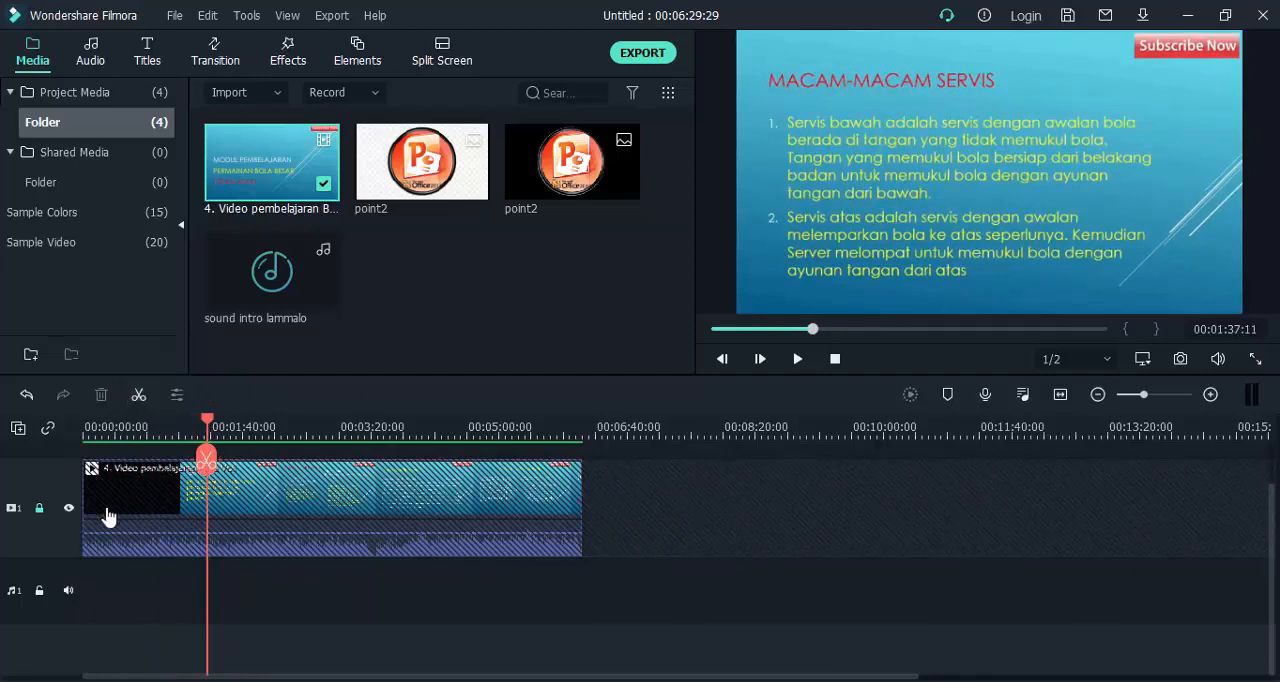
click(39, 510)
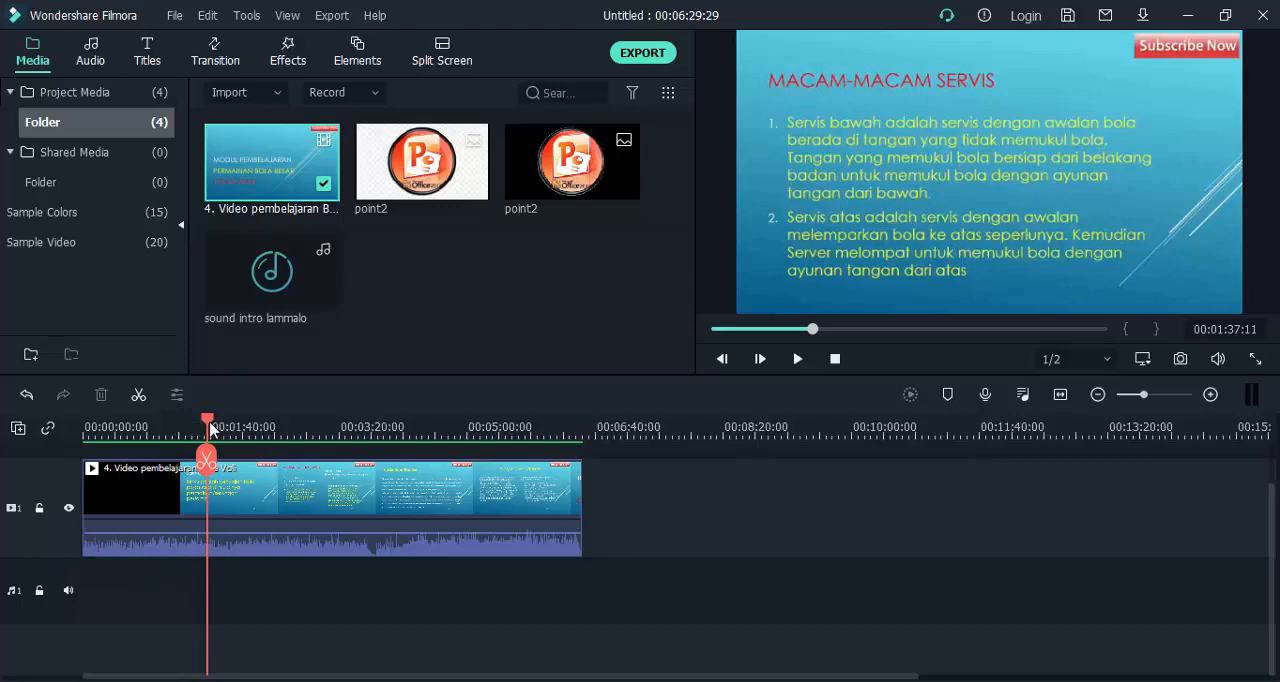
Hide video track 1, play it from the start to check the preview, and show the track again.
drag(210, 428, 69, 457)
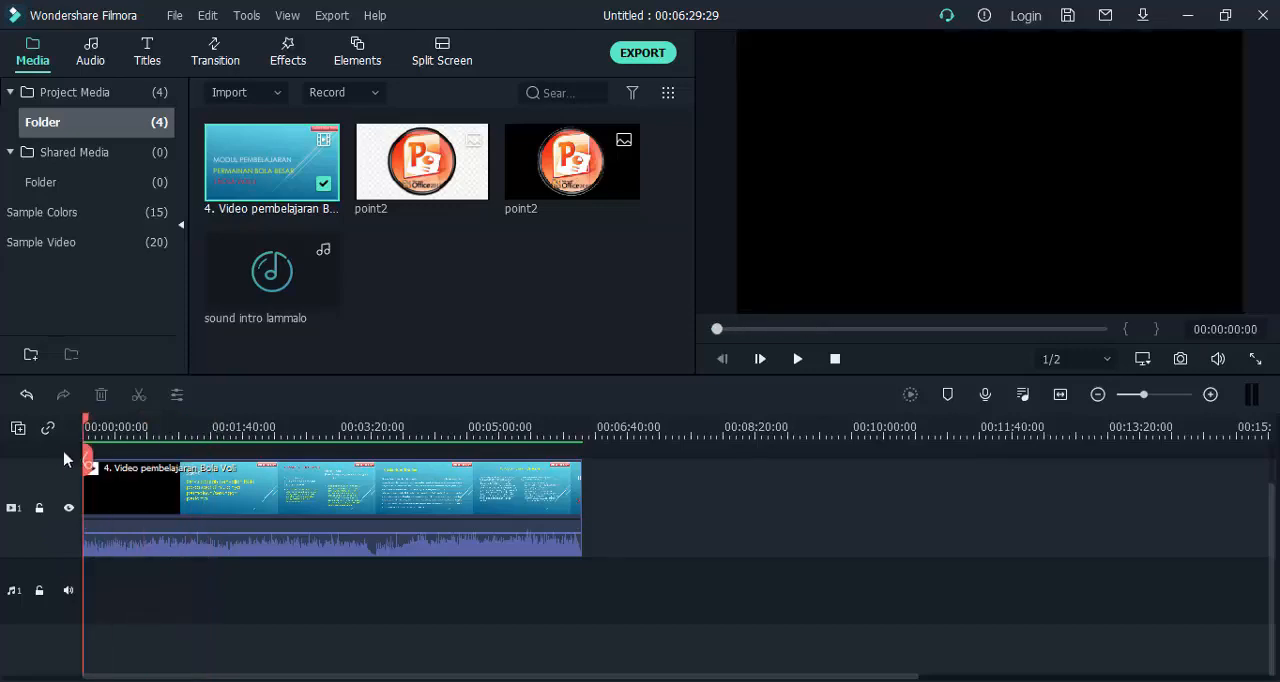
click(68, 509)
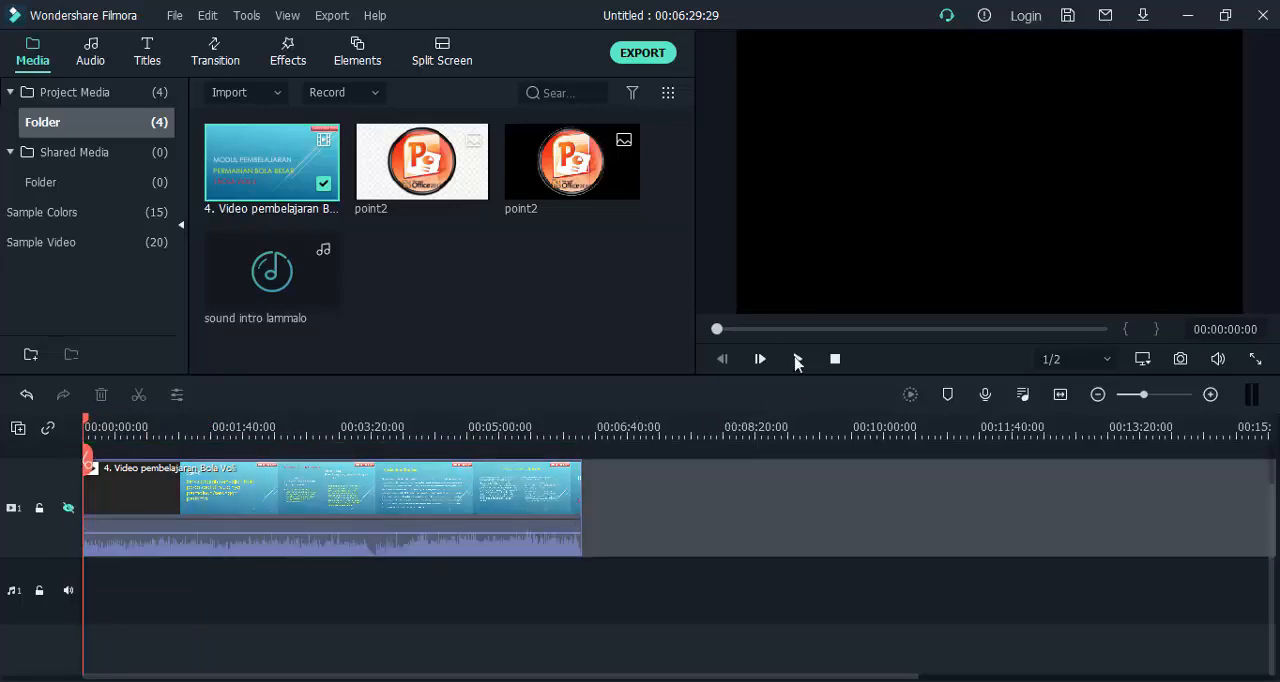
click(797, 360)
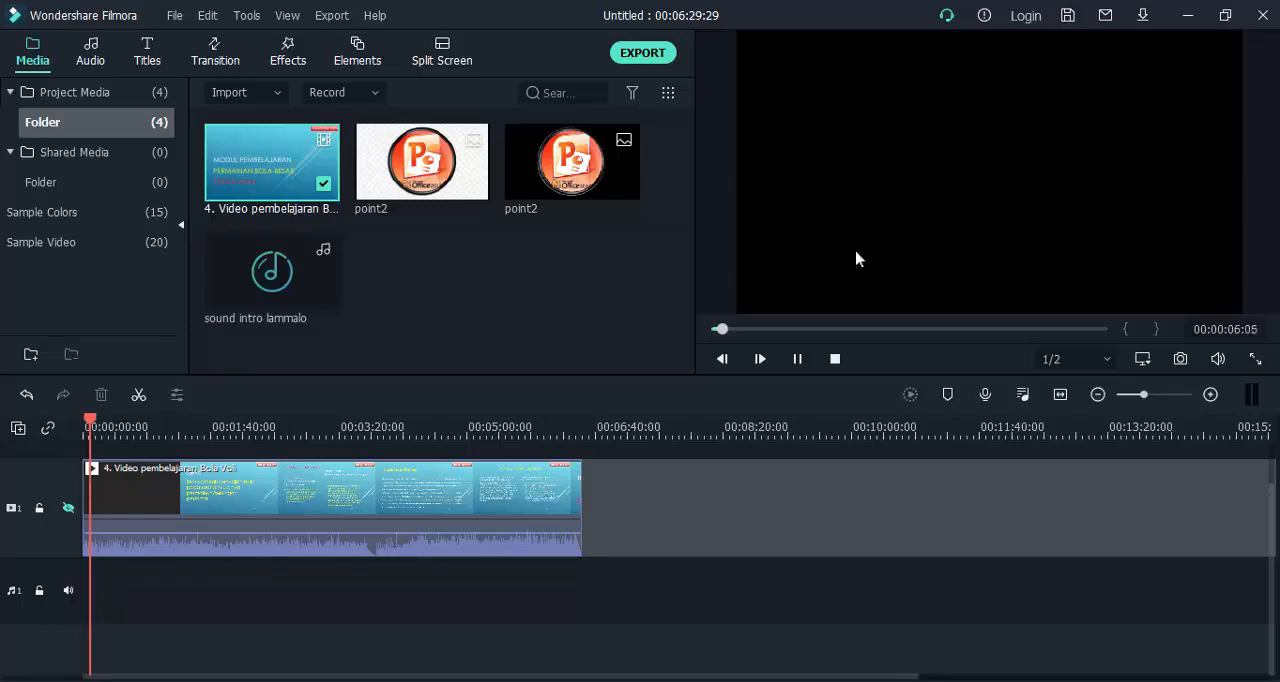
click(68, 510)
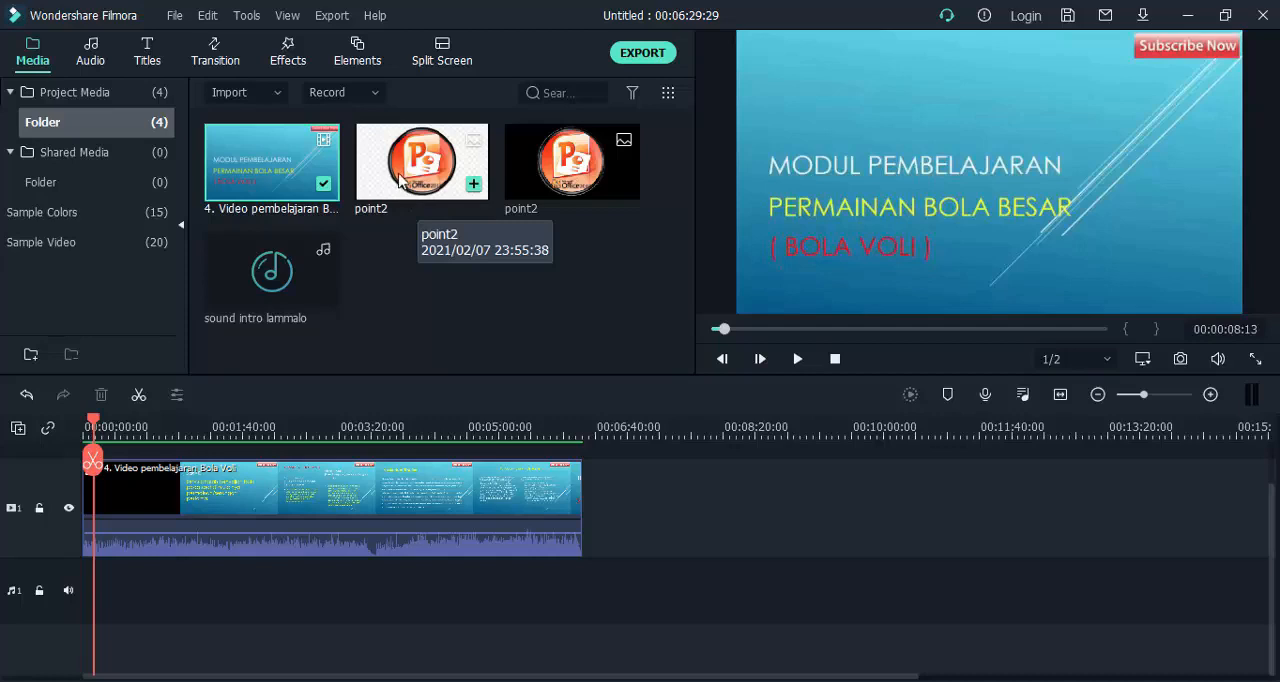
Append the black-background point2 image directly after the volleyball video on track 1, extending it to about 00:10:09.
mouse_move(542, 170)
mouse_down()
mouse_move(654, 530)
mouse_move(596, 532)
mouse_up()
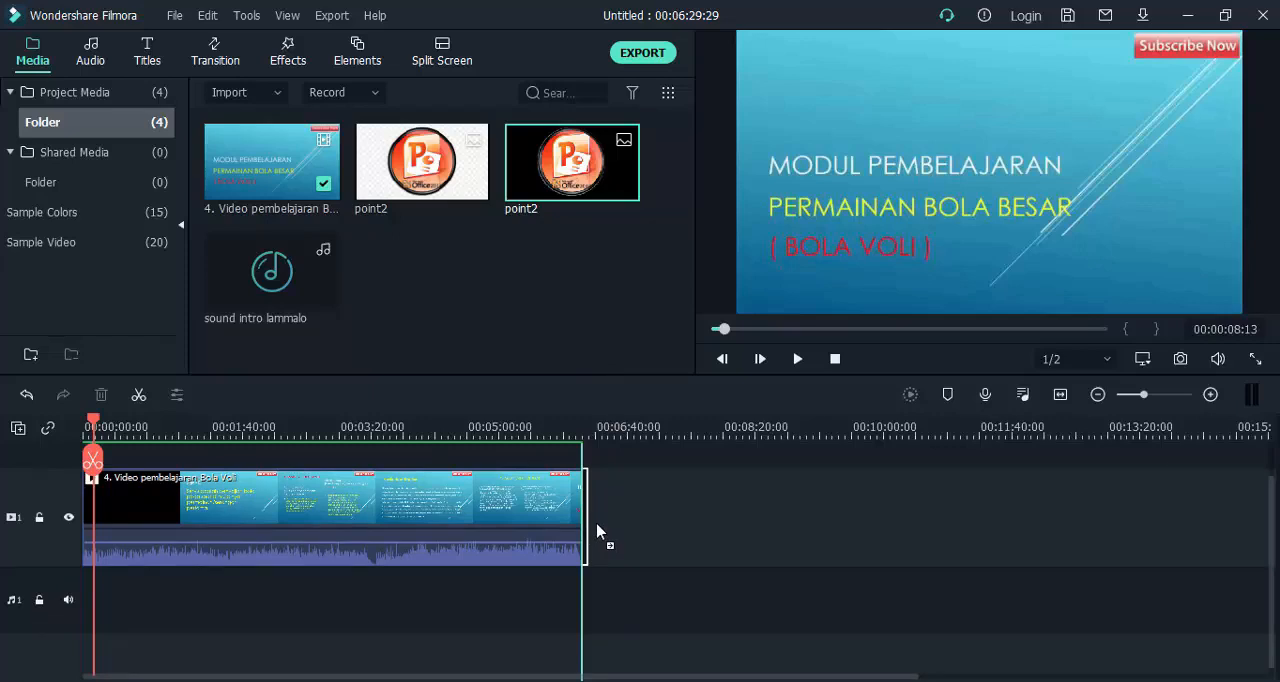
drag(596, 532, 858, 549)
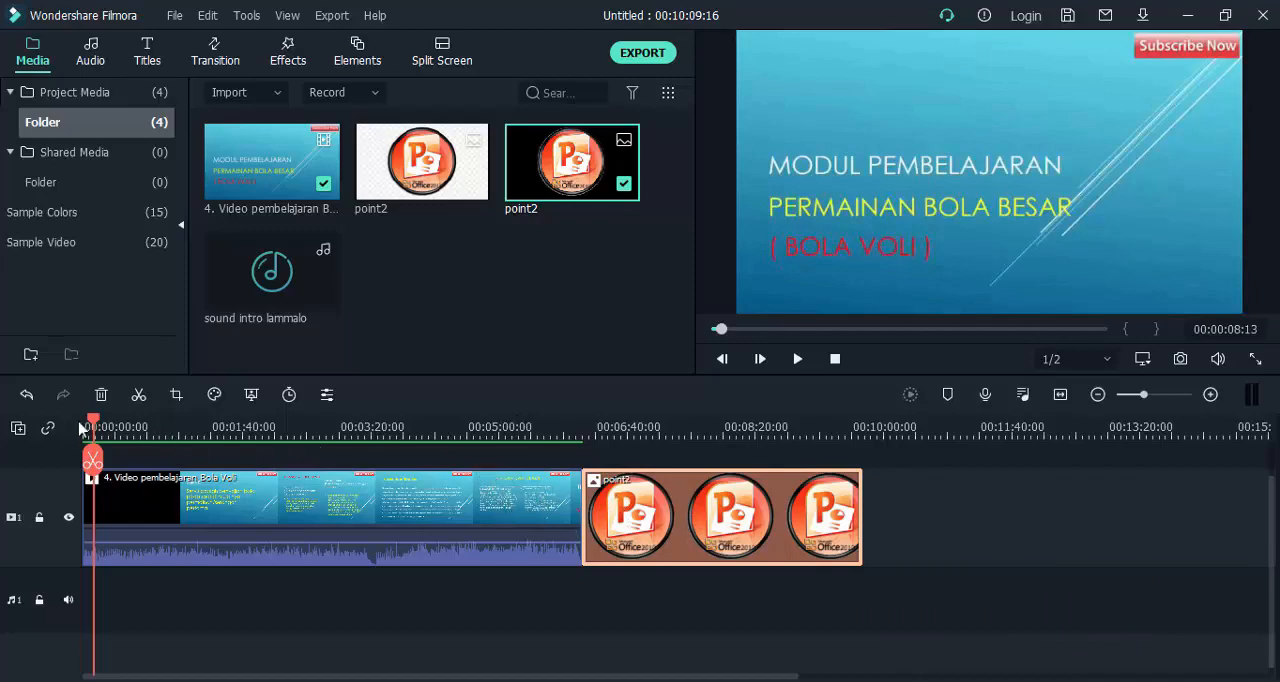
Preview the join between the volleyball video and the point2 image, and return the playhead to 00:00:00:00.
drag(92, 425, 557, 445)
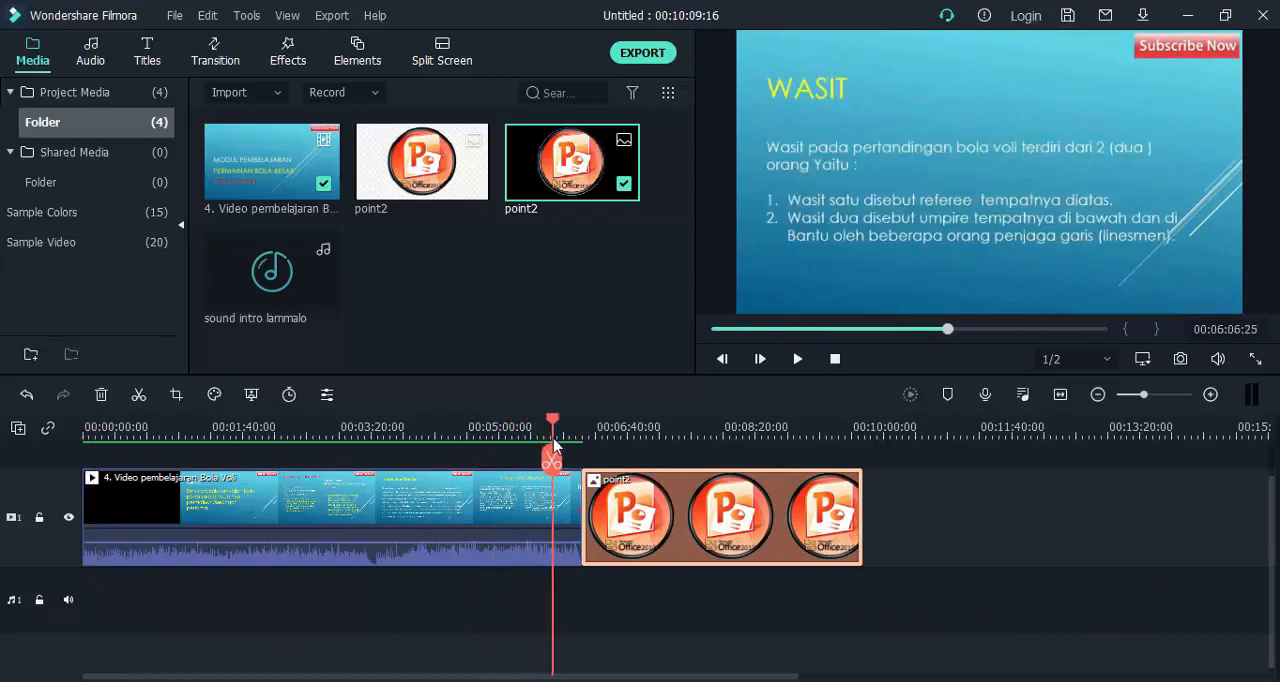
click(797, 358)
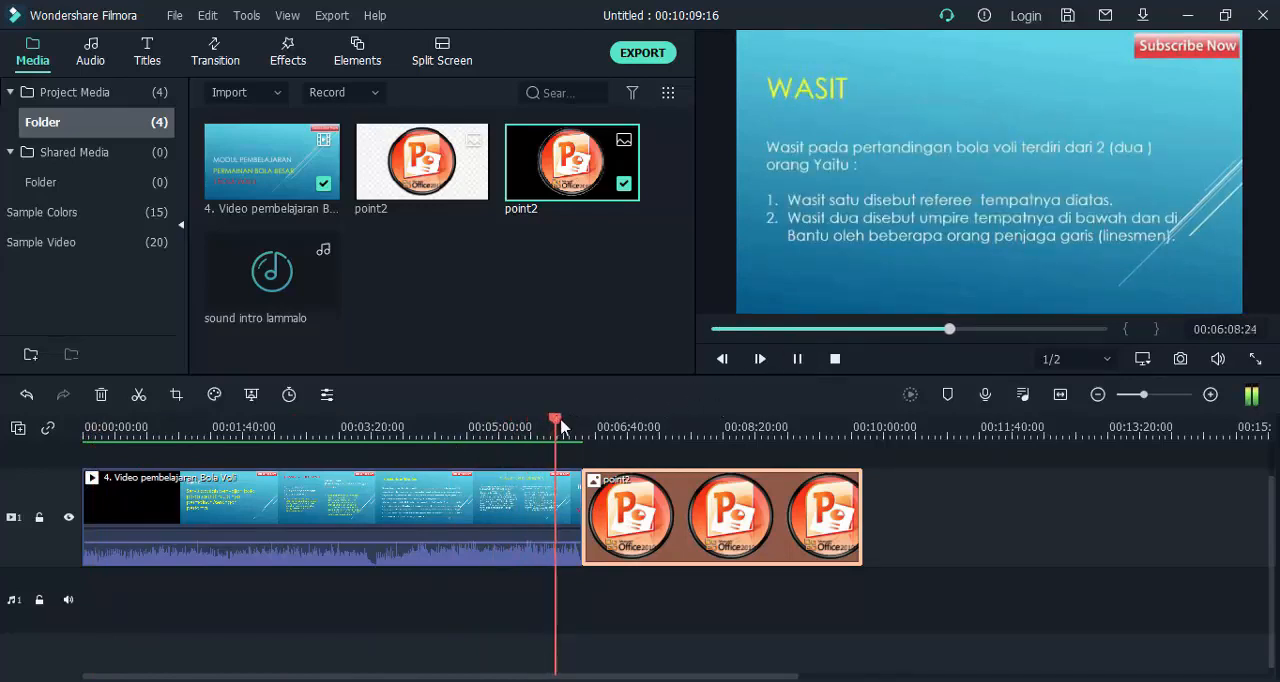
drag(557, 421, 573, 425)
click(797, 358)
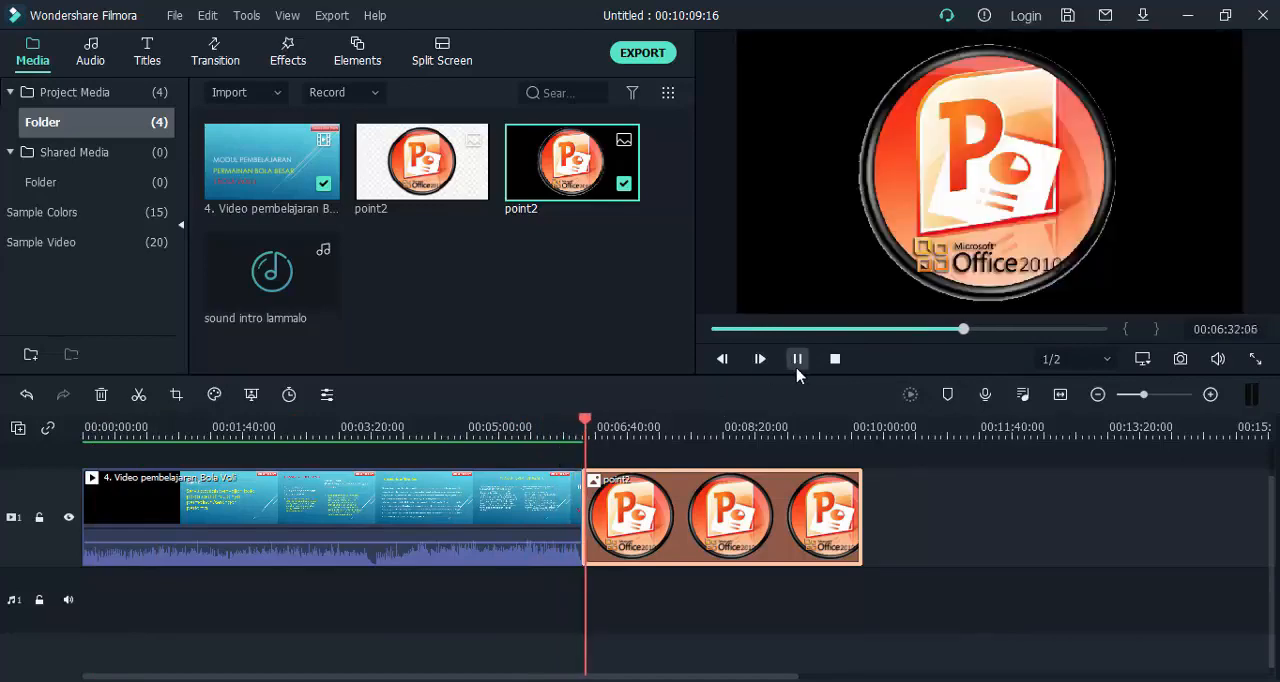
click(797, 360)
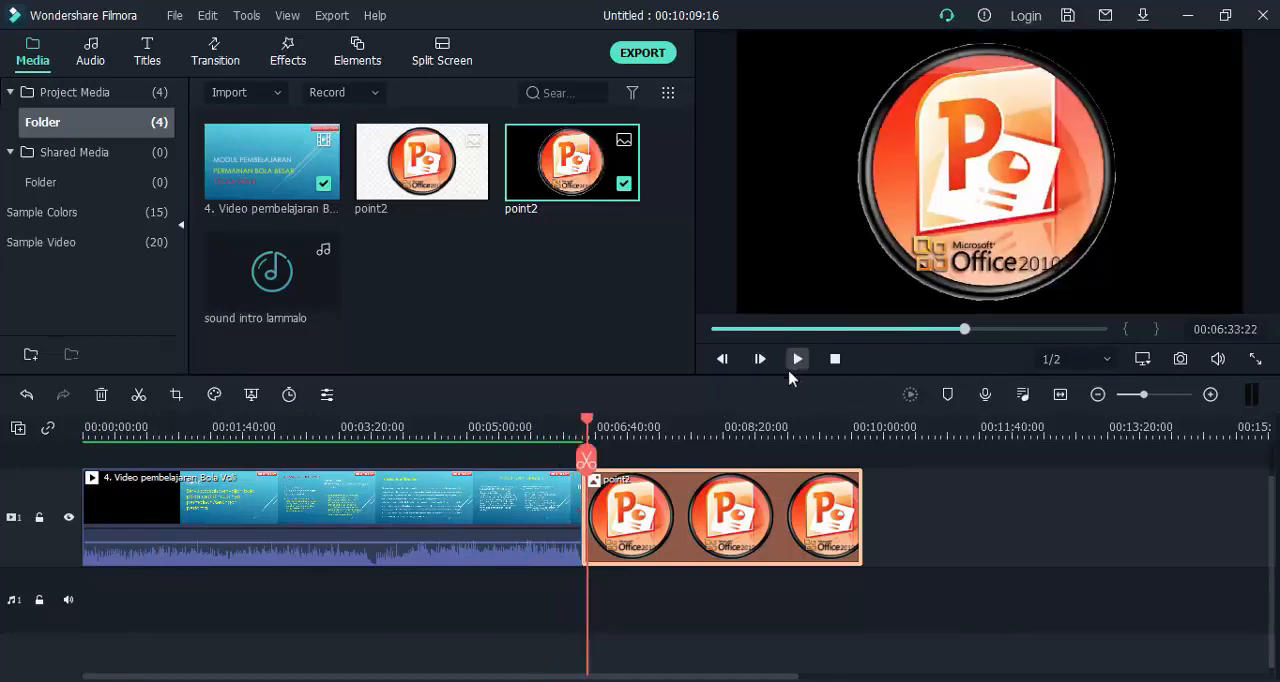
drag(587, 425, 71, 471)
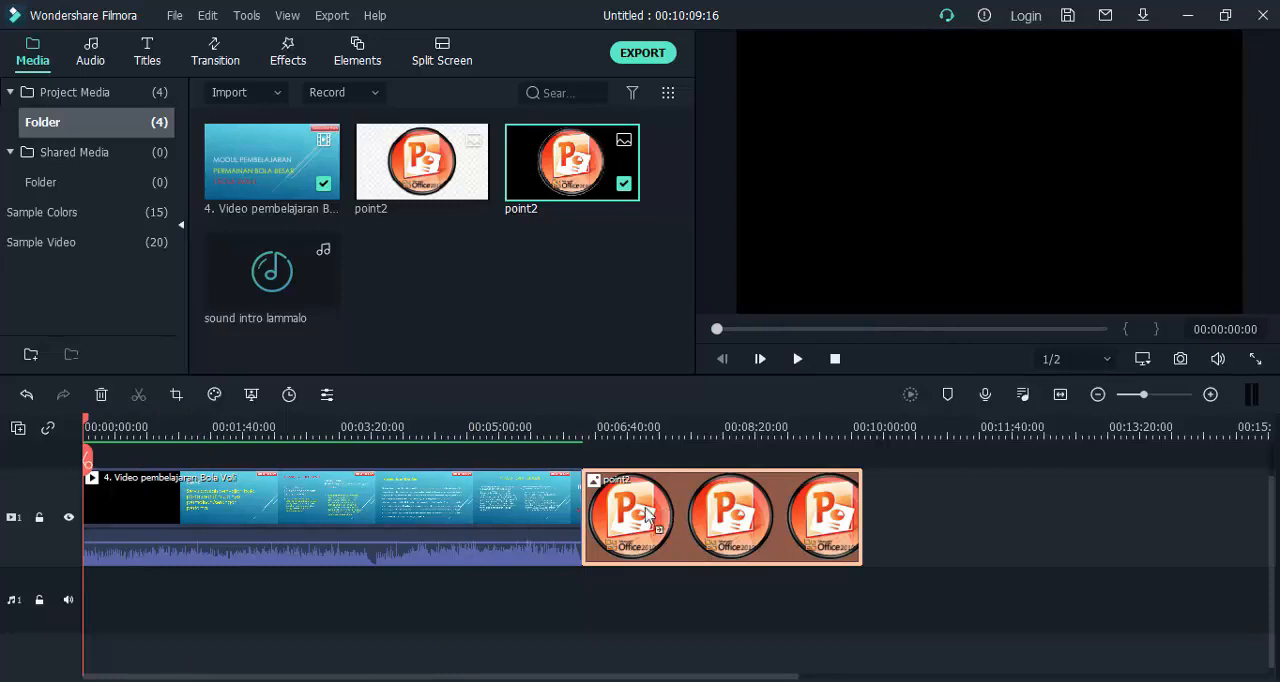
Move the point2 image to track 2 starting at about 00:01:40, and check the overlay up to about 00:03:18.
drag(657, 519, 286, 487)
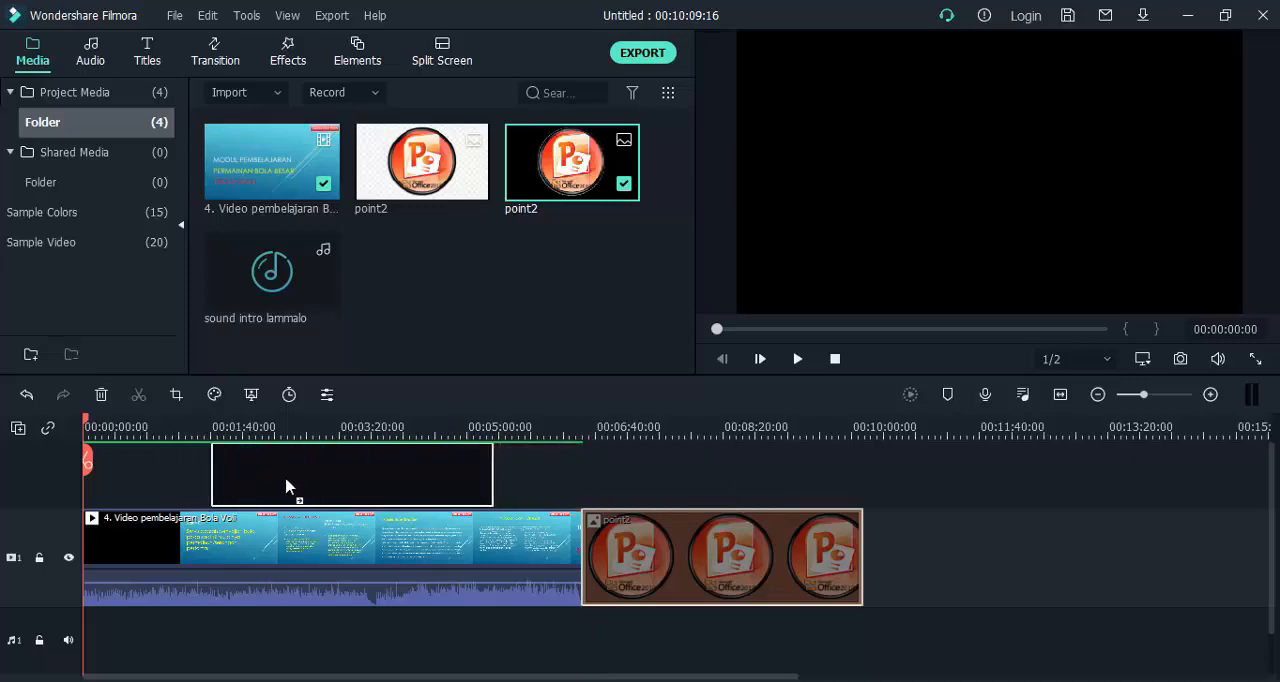
drag(286, 487, 286, 488)
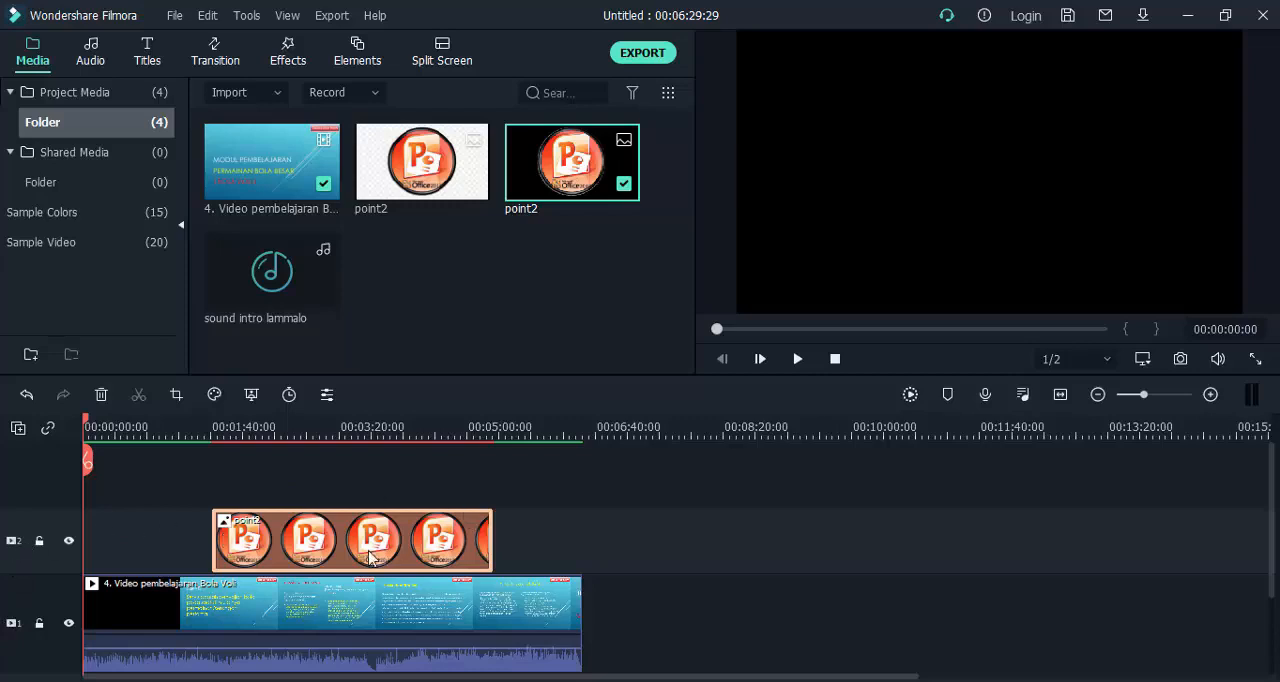
mouse_move(372, 553)
mouse_down()
mouse_move(291, 557)
mouse_move(378, 545)
mouse_up()
drag(86, 424, 262, 419)
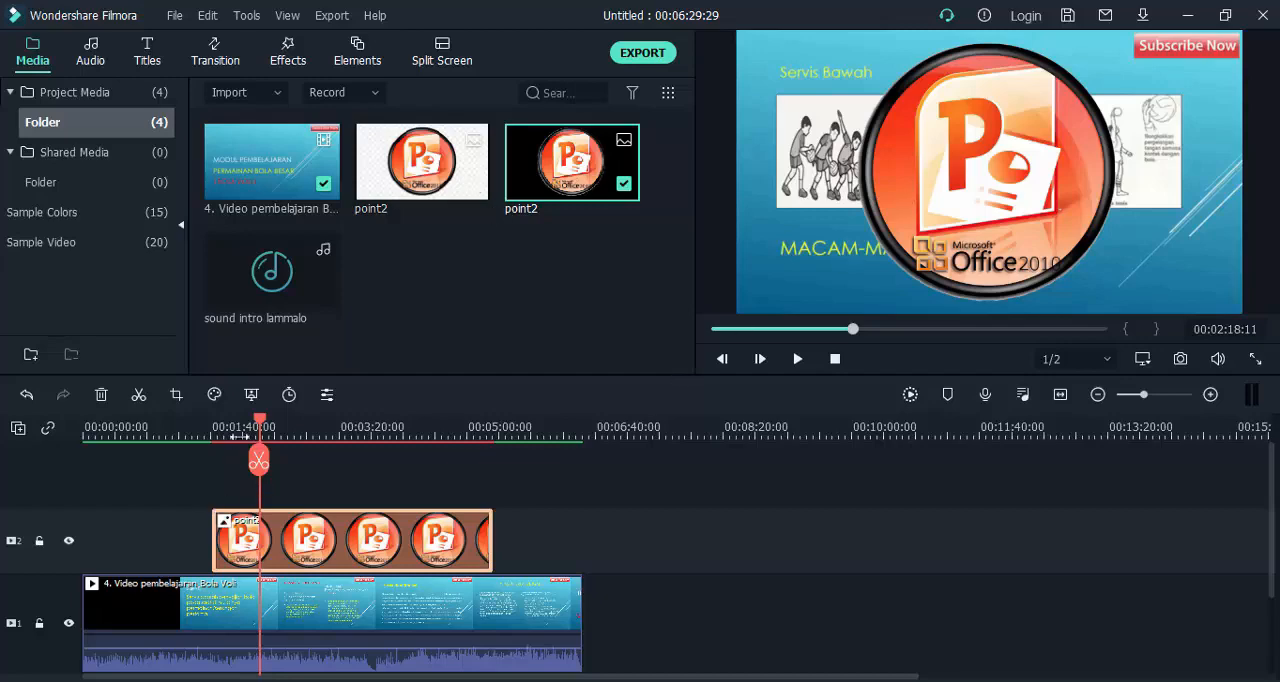
click(277, 430)
click(300, 438)
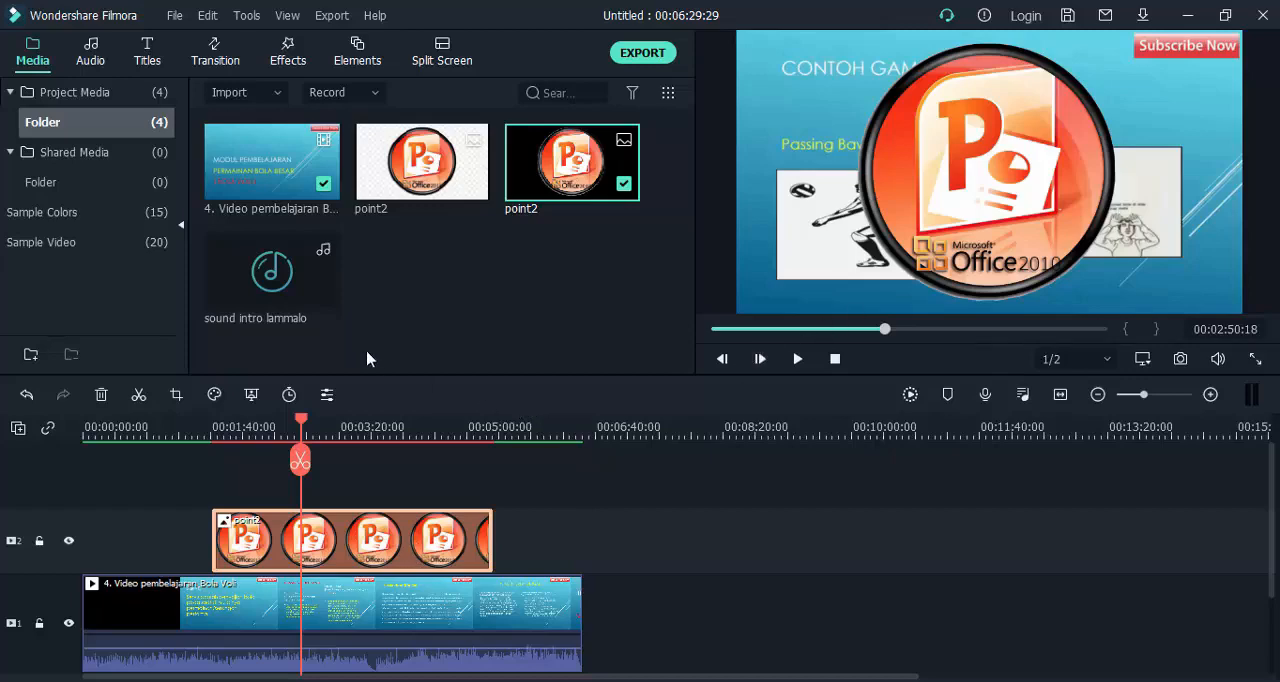
drag(301, 422, 336, 427)
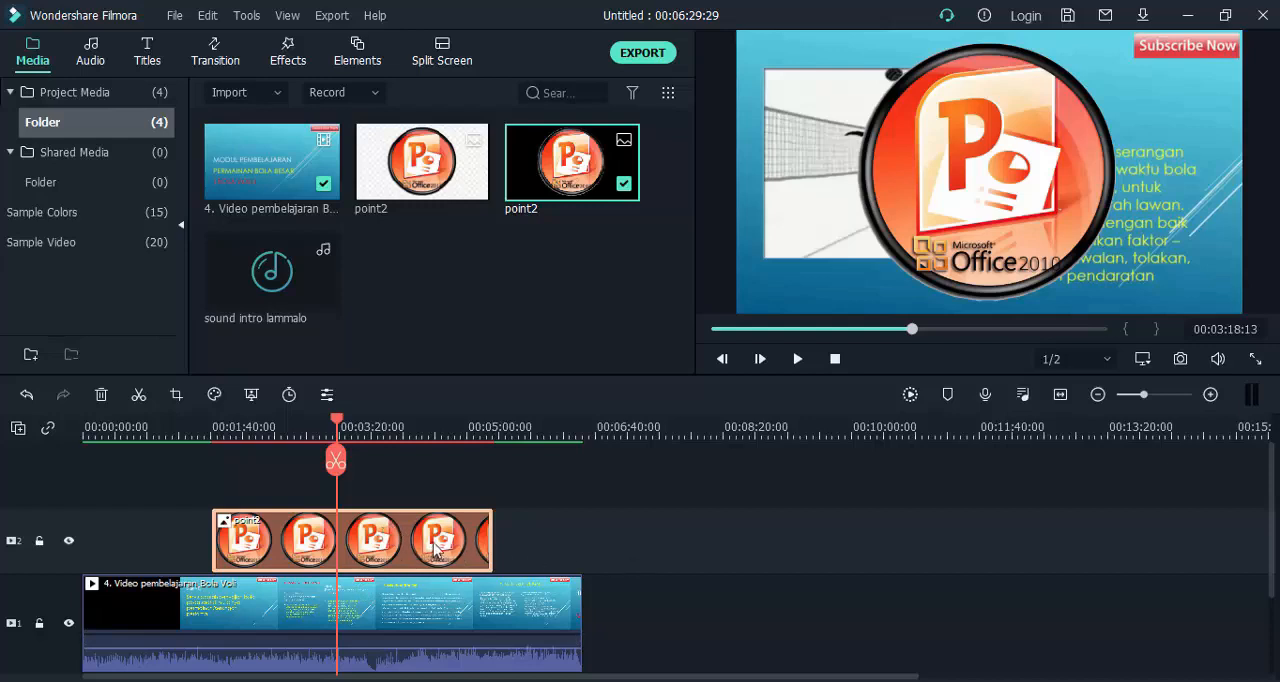
Swap the stacking by moving the volleyball video to track 2 and the point2 image beneath it on track 1, checking at about 00:04:19.
drag(430, 548, 827, 537)
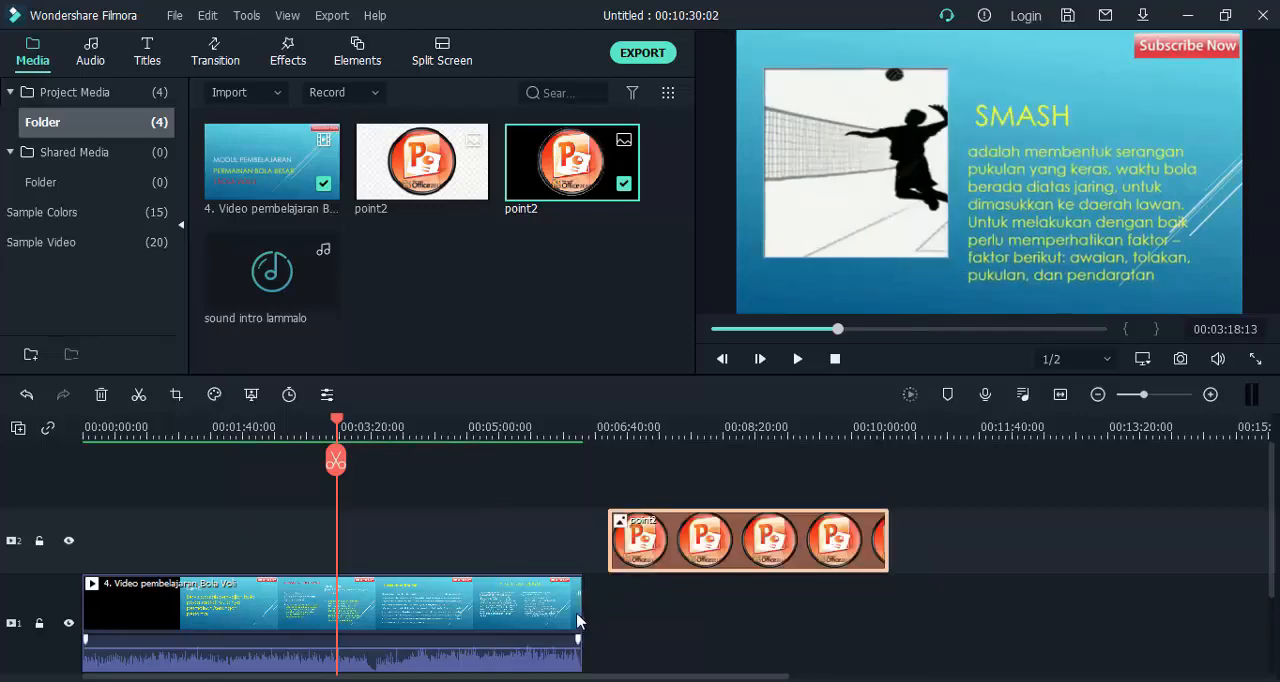
drag(683, 543, 686, 603)
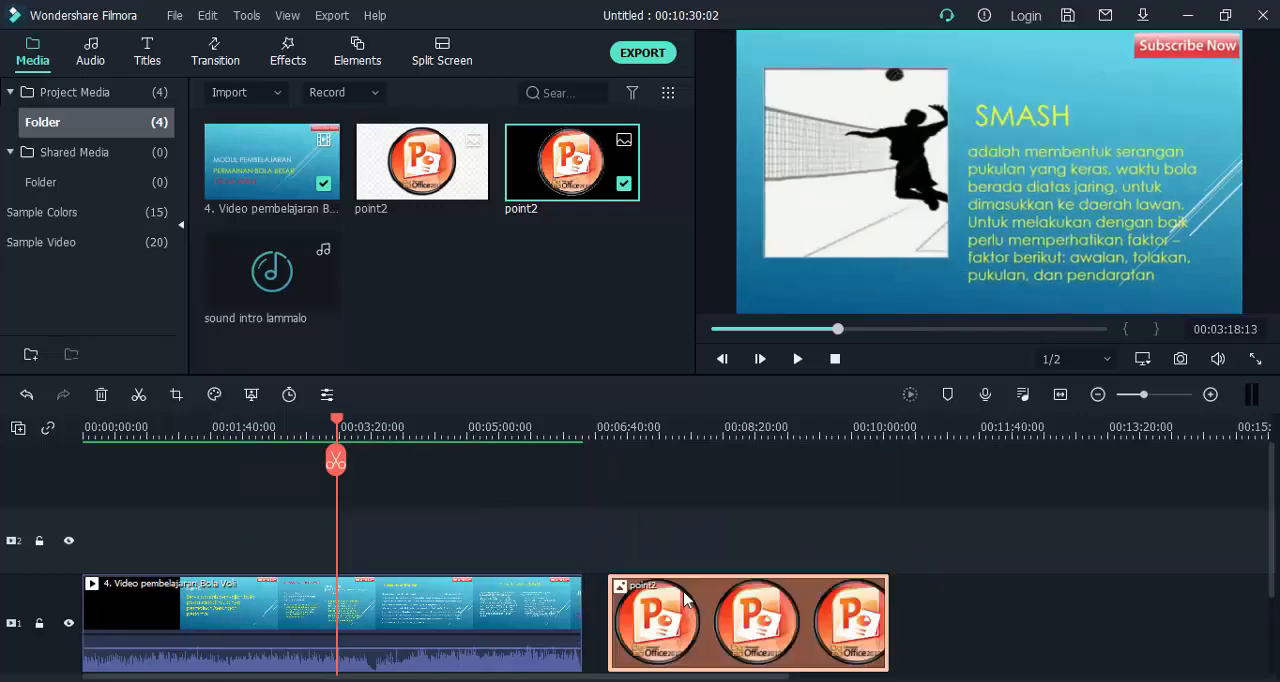
click(500, 598)
drag(500, 598, 500, 577)
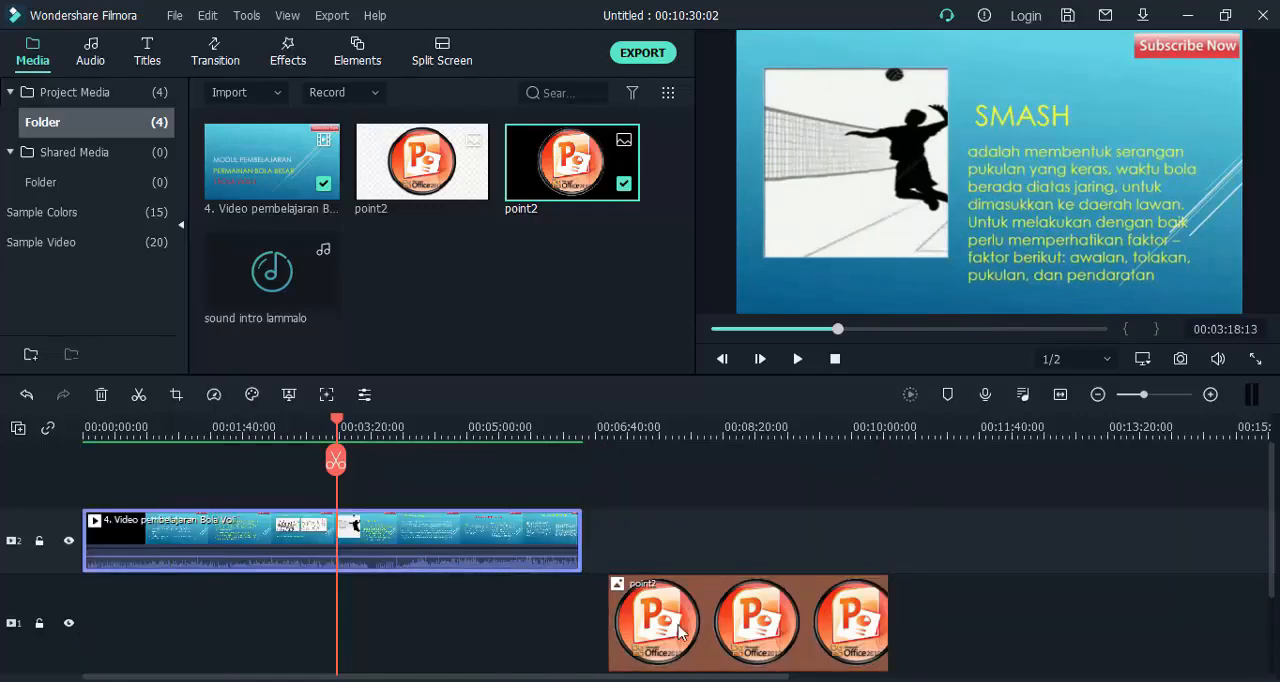
drag(377, 625, 375, 625)
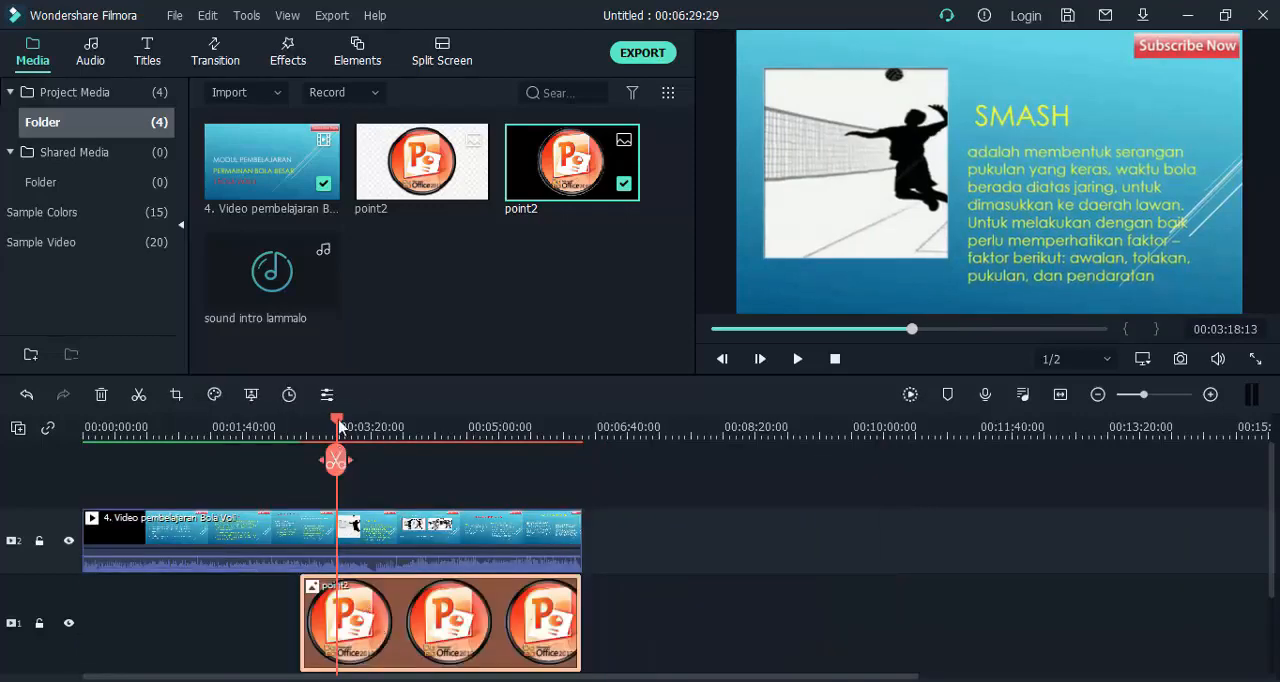
drag(340, 423, 418, 455)
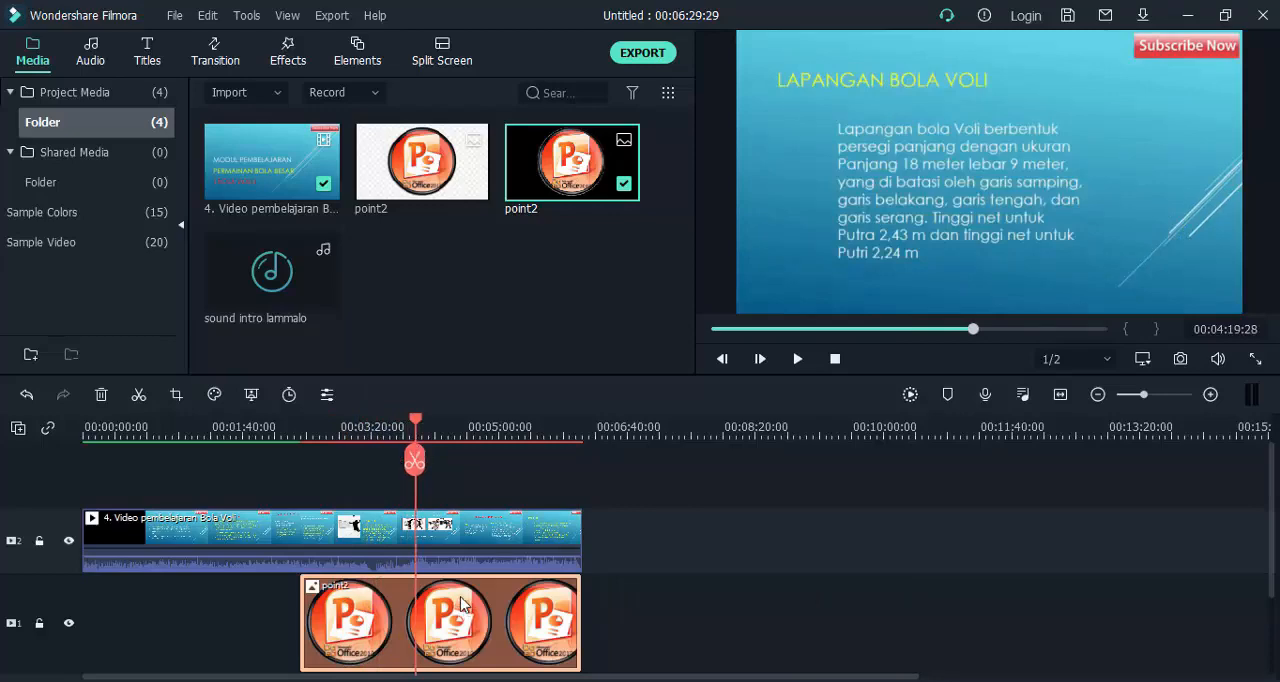
Put the volleyball video back on track 1 and place the point2 image above it on track 2, ending with the video.
drag(457, 607, 738, 603)
drag(509, 546, 506, 606)
drag(662, 620, 390, 562)
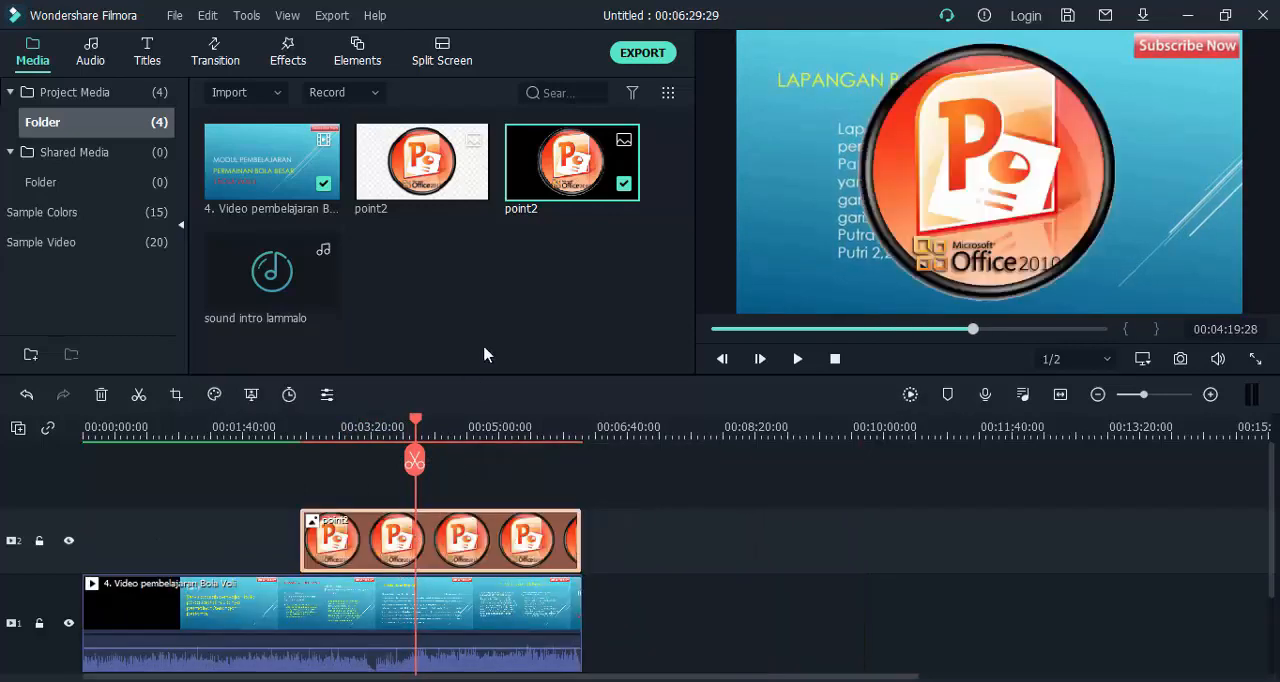
Shift the point2 image earlier on track 2 to start at about 00:01:28, with the playhead at about 00:02:41.
click(995, 185)
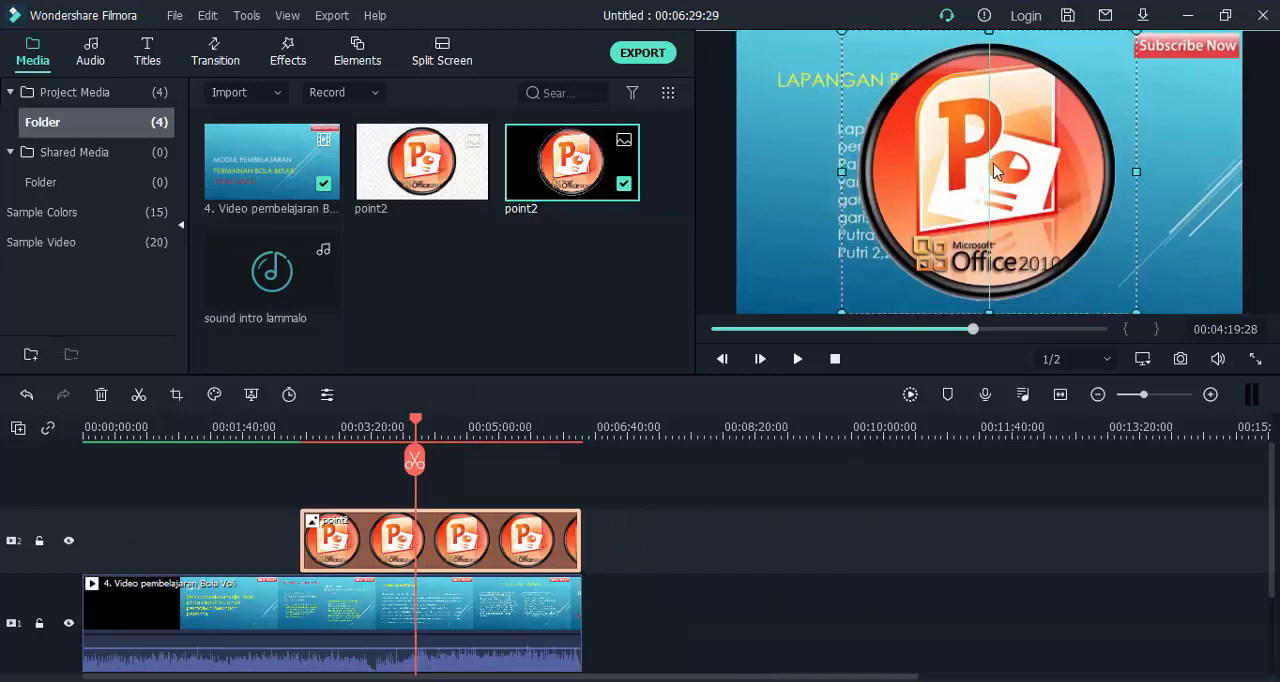
drag(494, 532, 356, 563)
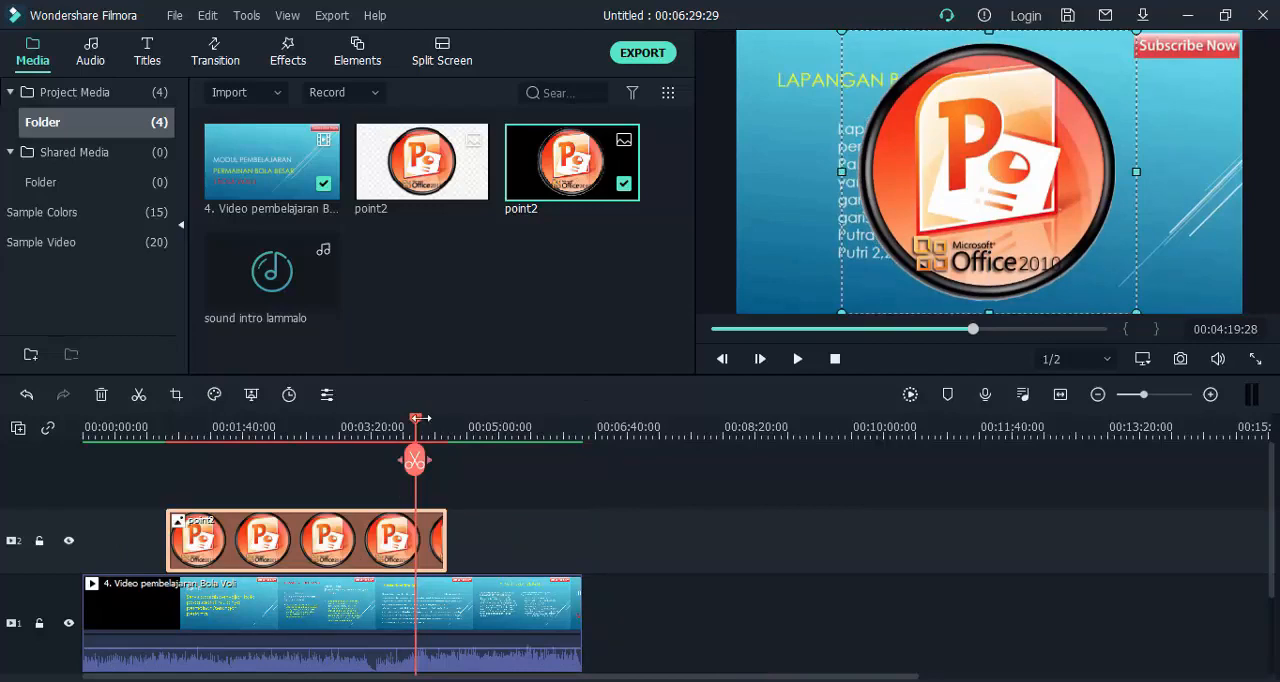
drag(417, 425, 289, 425)
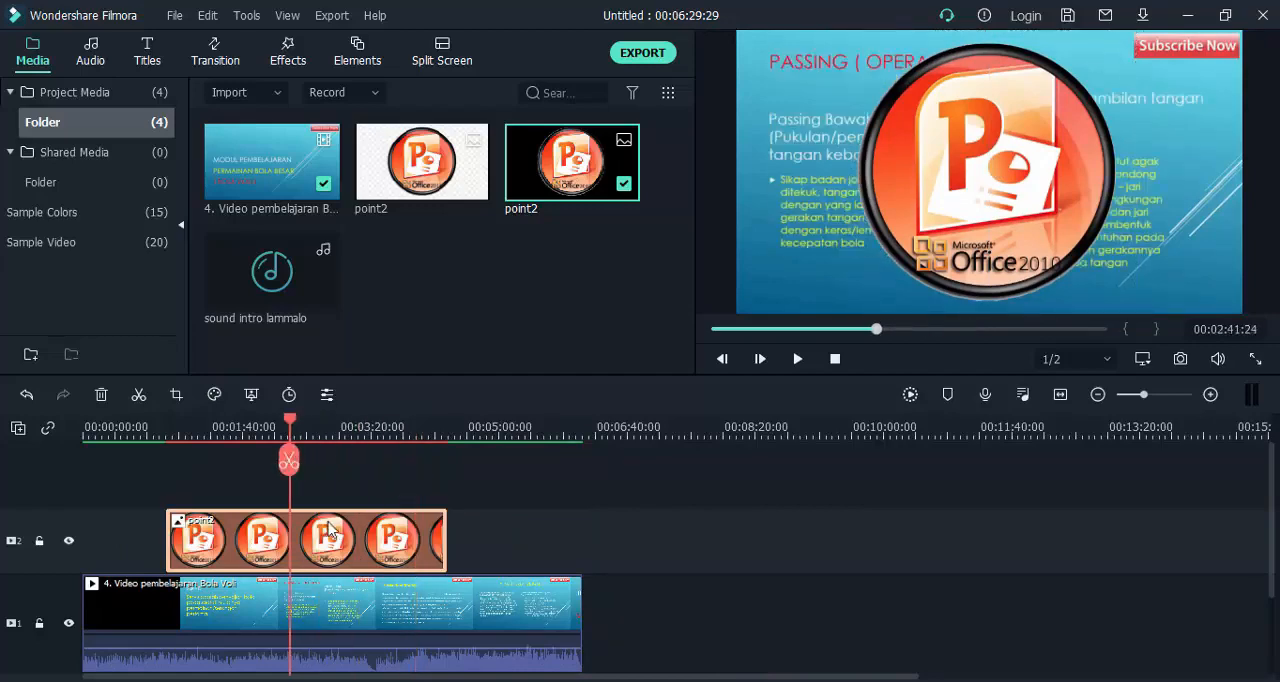
drag(330, 527, 360, 530)
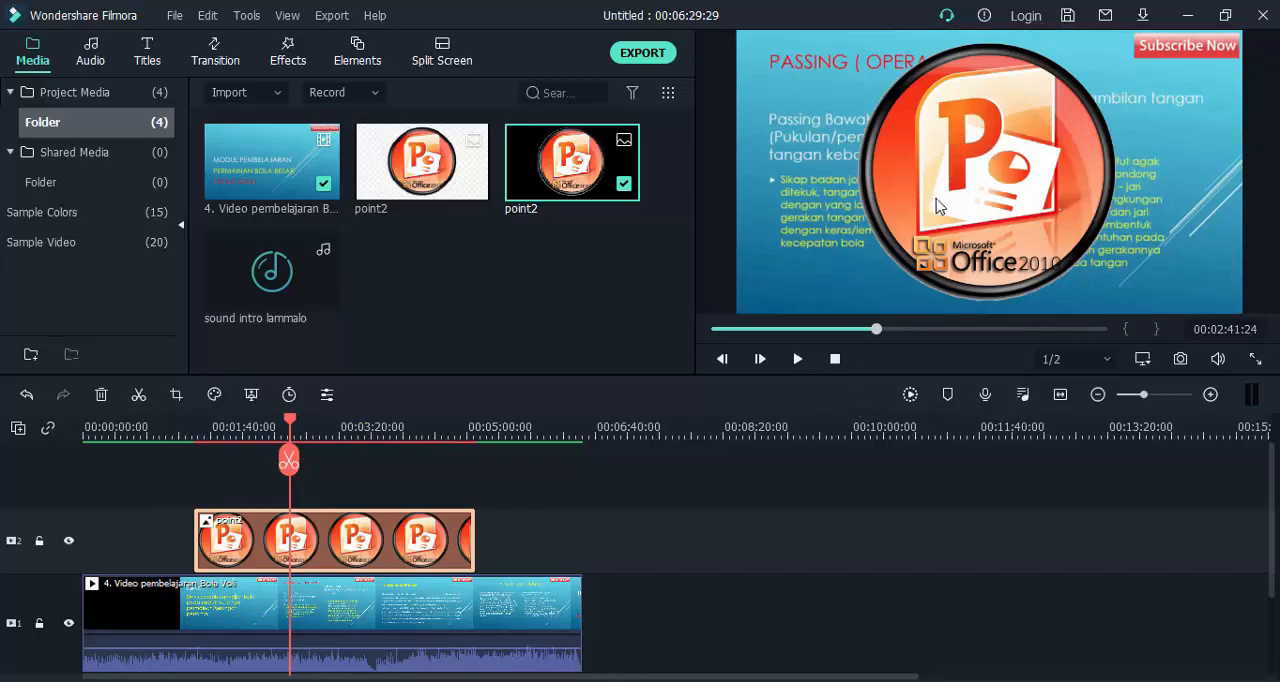
Shrink the point2 image to a small logo and place it in the lower-right corner of the video frame.
click(964, 204)
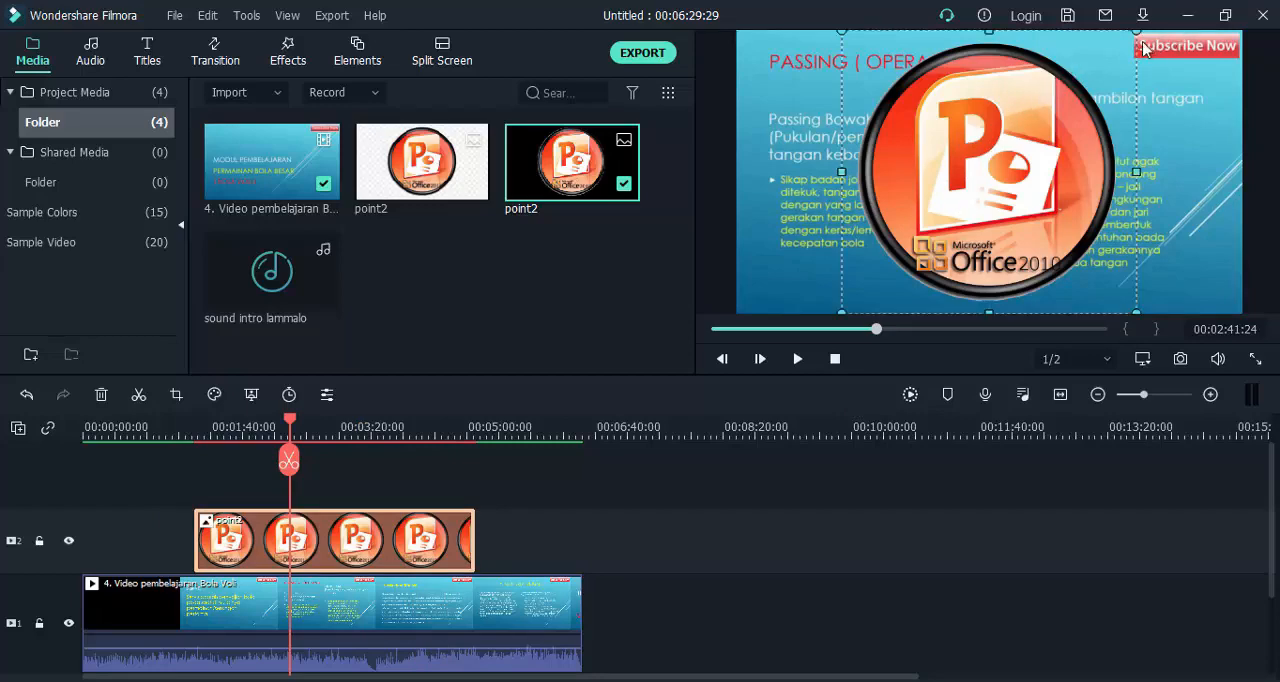
drag(1138, 32, 960, 190)
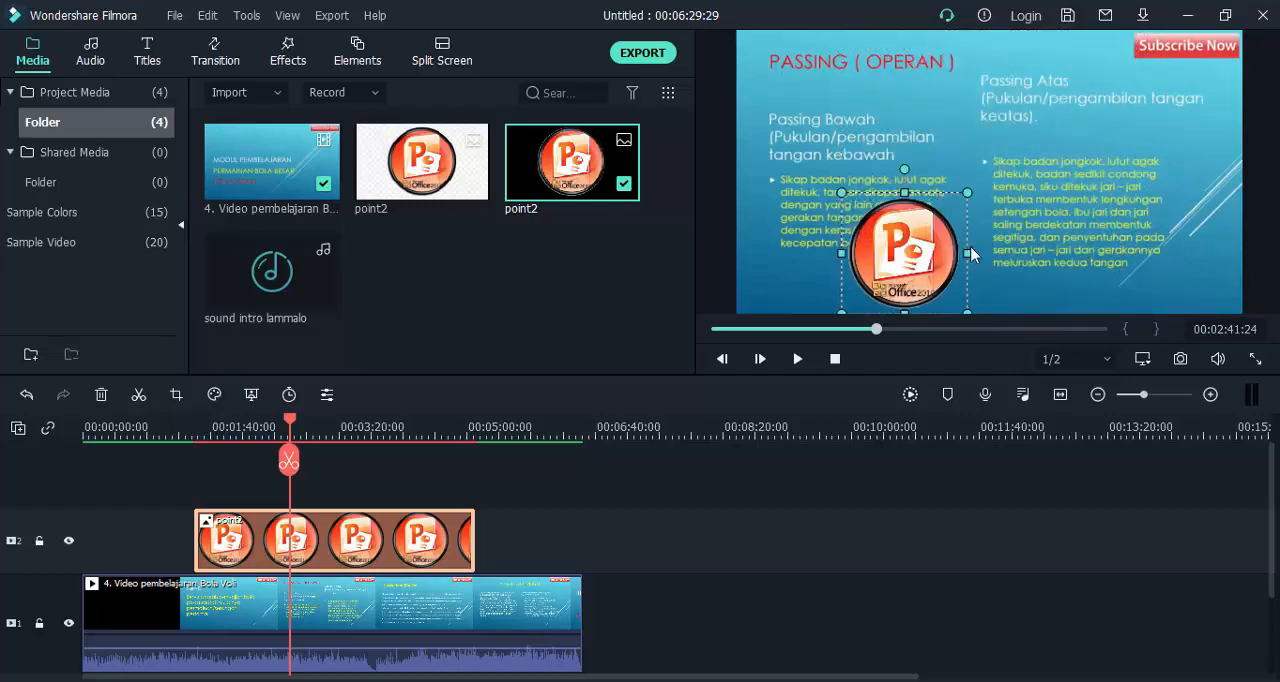
drag(912, 262, 1157, 220)
drag(1221, 154, 1189, 243)
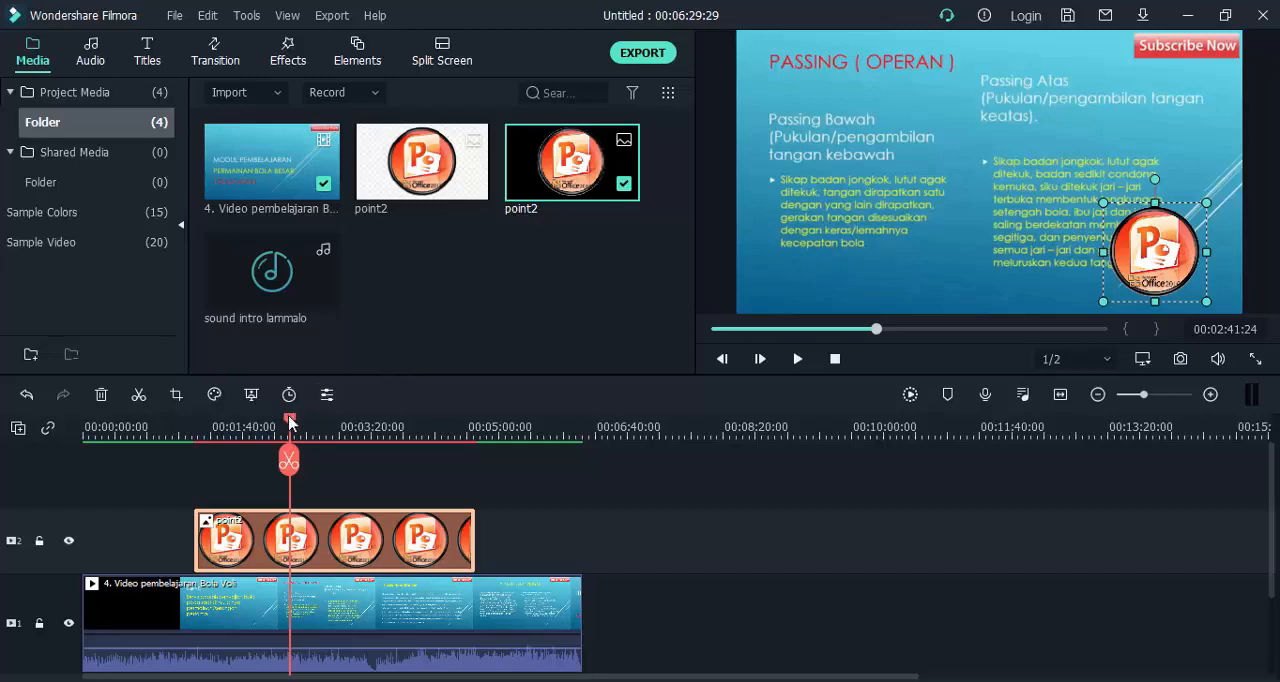
Check the logo at about 00:02:21 and shift its track 2 clip to end together with the video.
drag(289, 422, 263, 421)
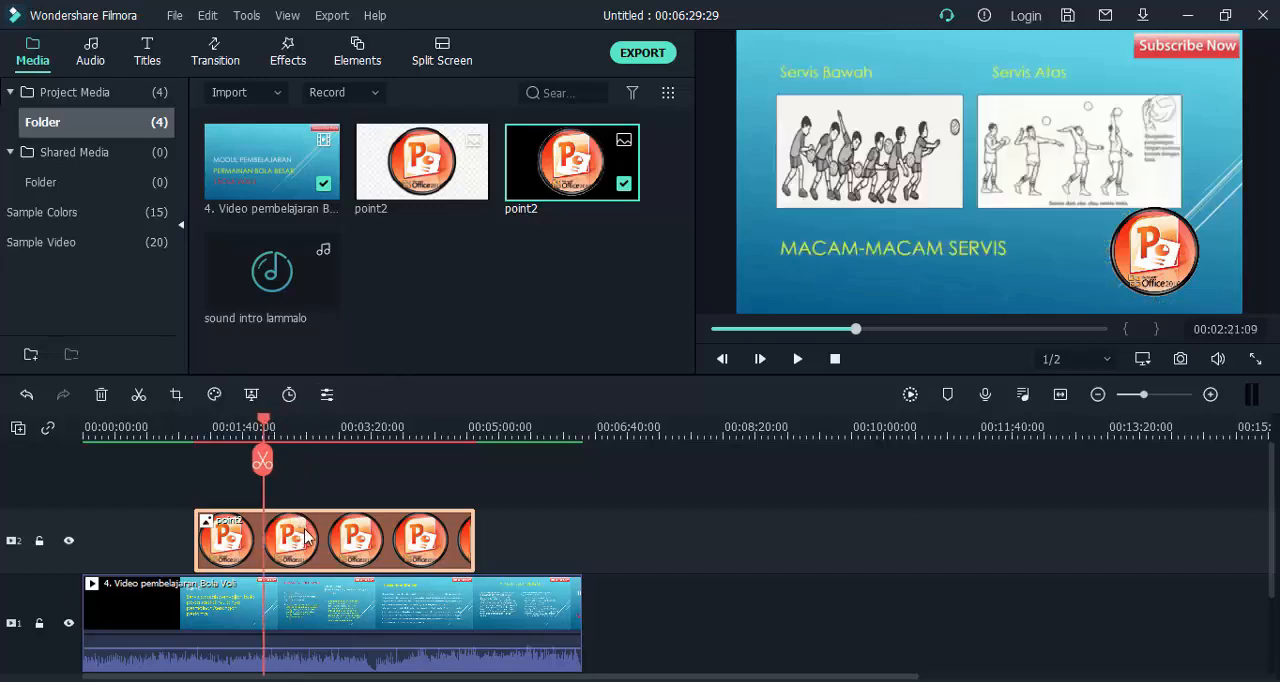
drag(305, 537, 411, 527)
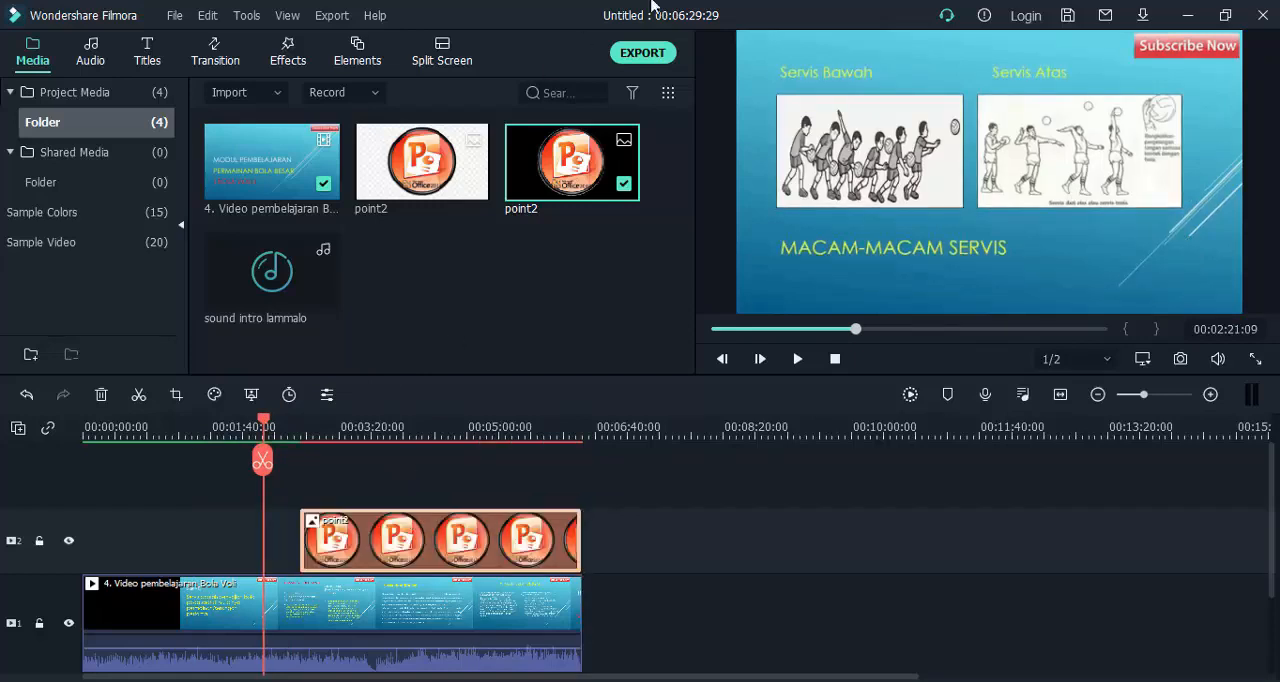
Add the white-background point2 image on track 3, starting with the track 2 image and extended to about 00:05:49.
click(413, 188)
mouse_move(415, 190)
mouse_down()
mouse_move(520, 340)
mouse_move(545, 455)
mouse_move(360, 505)
mouse_move(370, 492)
mouse_move(323, 494)
mouse_move(383, 466)
mouse_move(298, 471)
mouse_up()
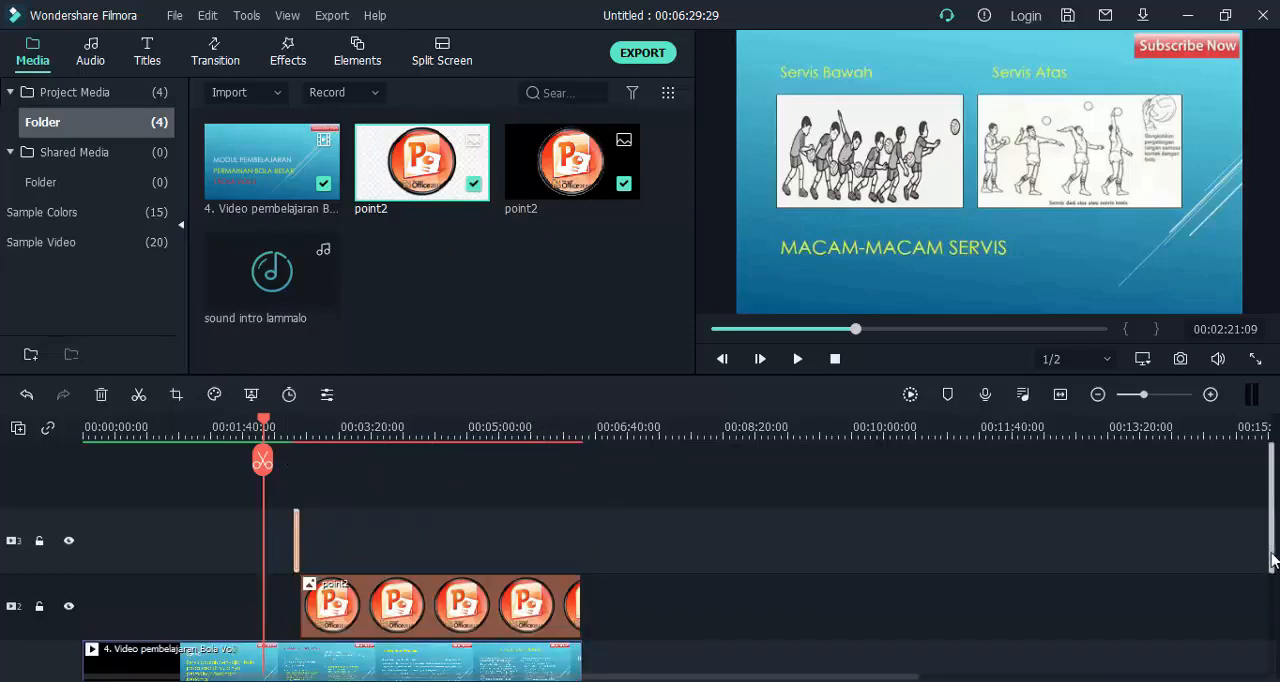
scroll(1274, 594, down, 2)
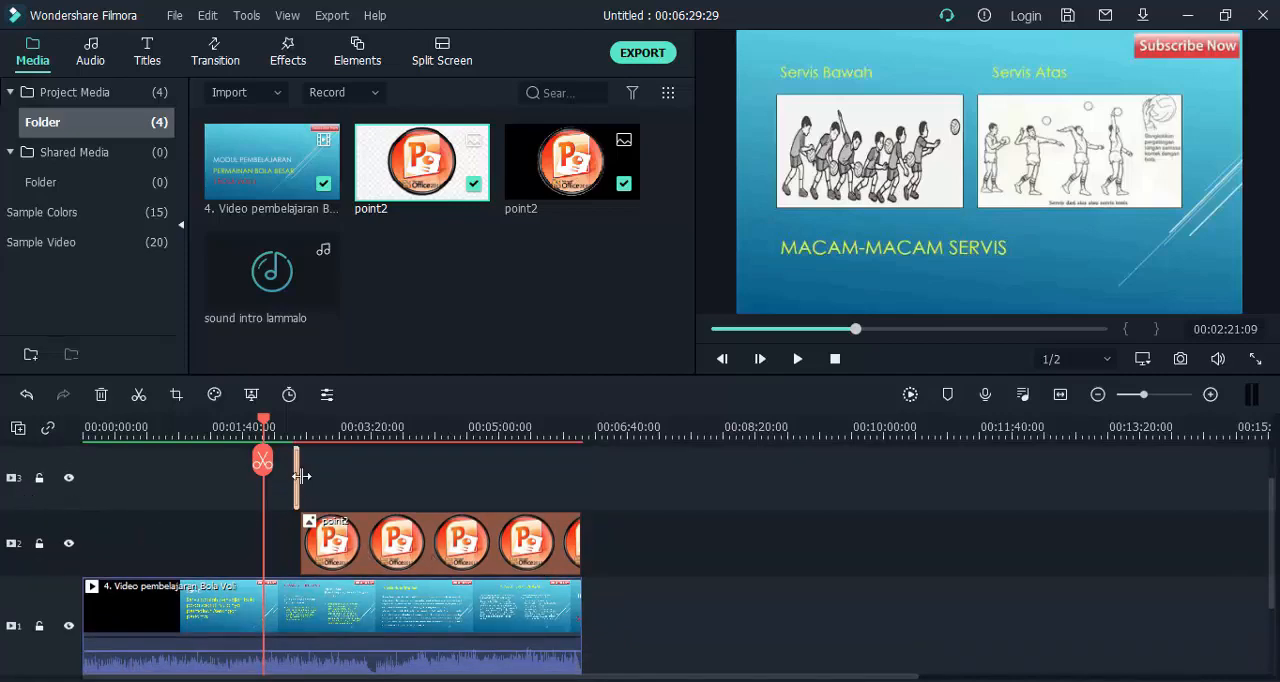
drag(301, 476, 510, 471)
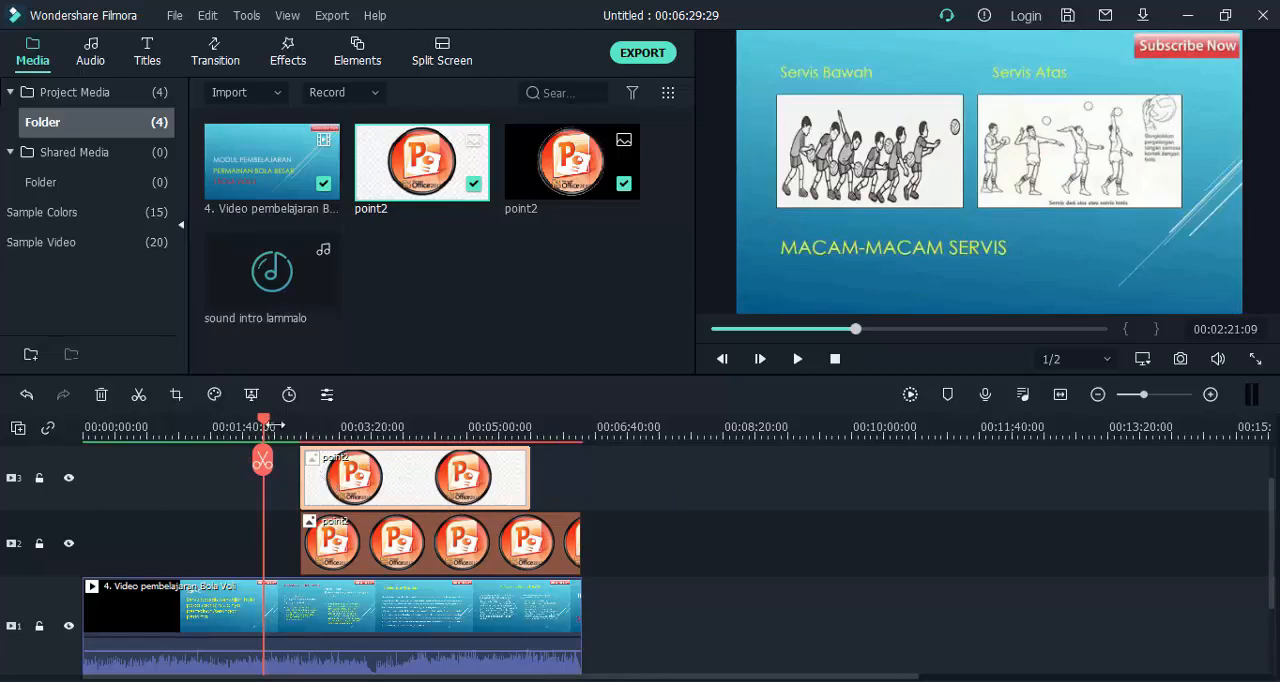
Stretch the track 3 image to fill the video frame's full width and shift its clip to end with the video.
drag(266, 426, 358, 430)
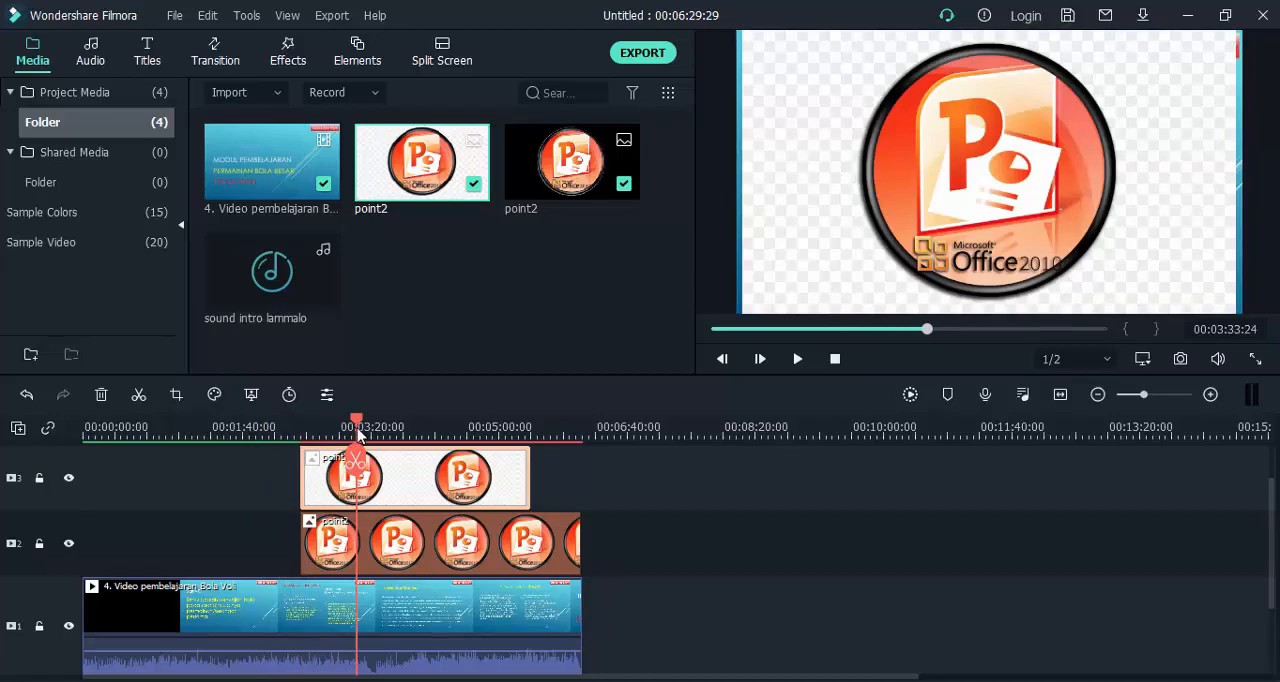
click(785, 230)
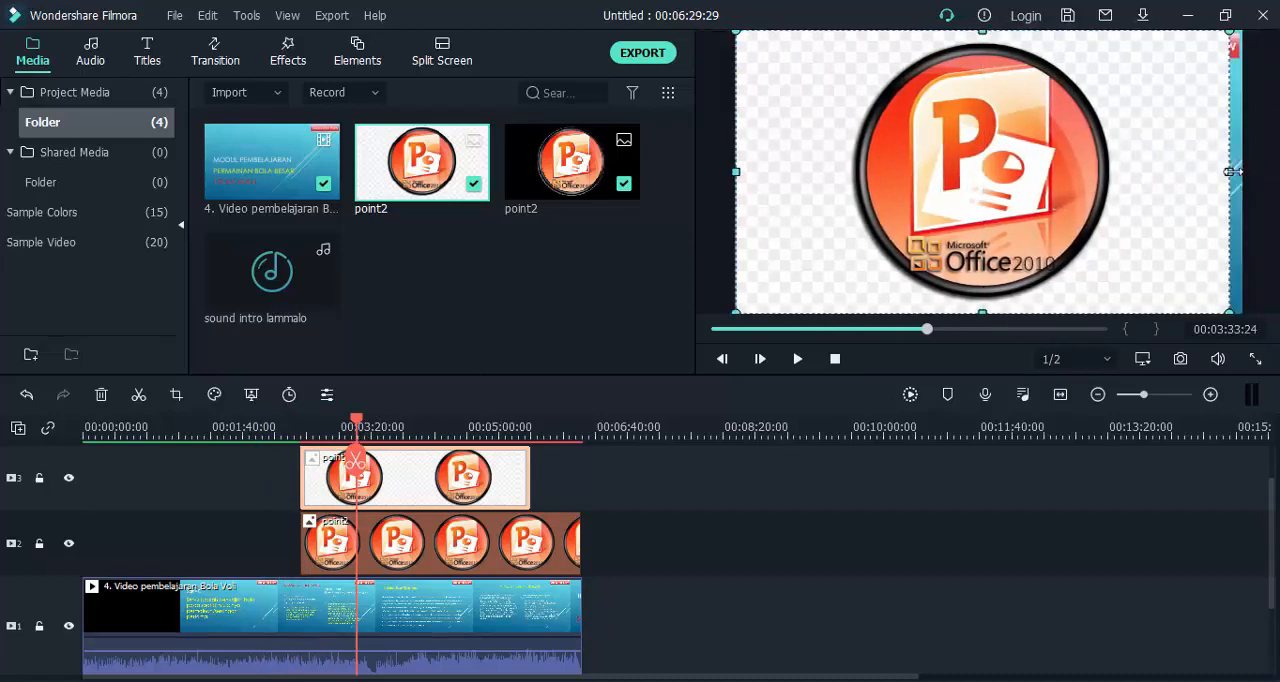
mouse_move(1231, 171)
mouse_down()
mouse_move(1262, 171)
mouse_move(1242, 171)
mouse_up()
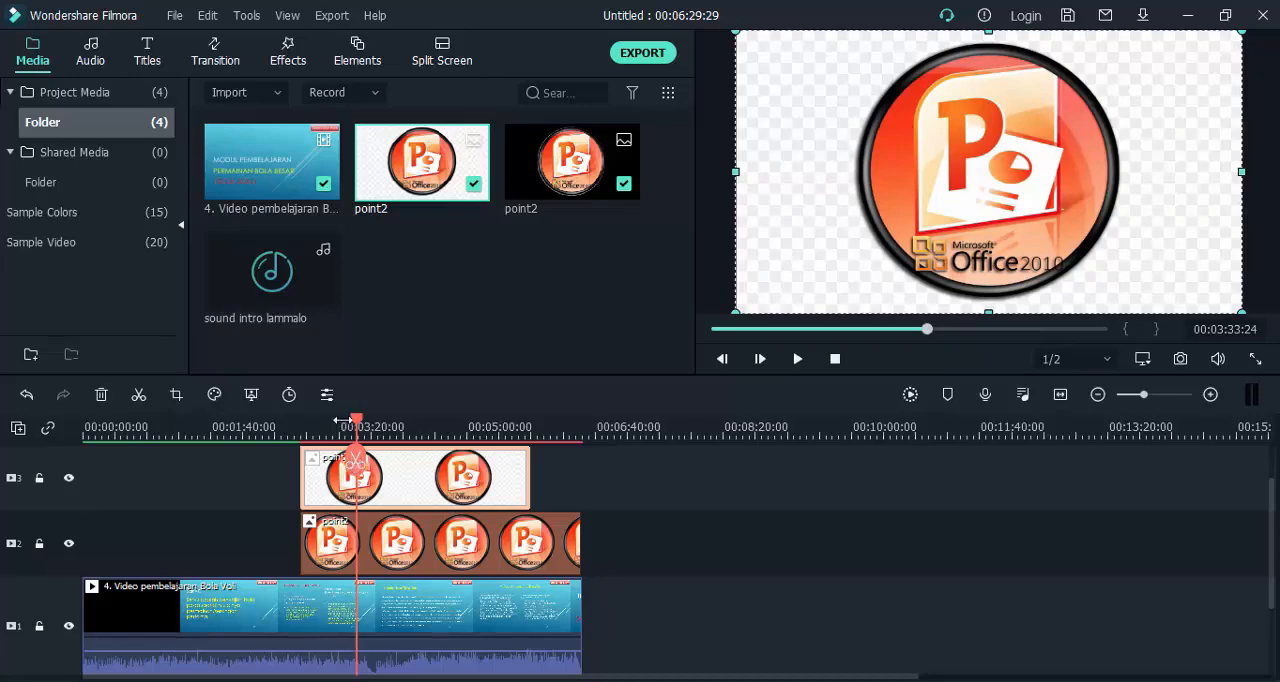
drag(363, 425, 383, 438)
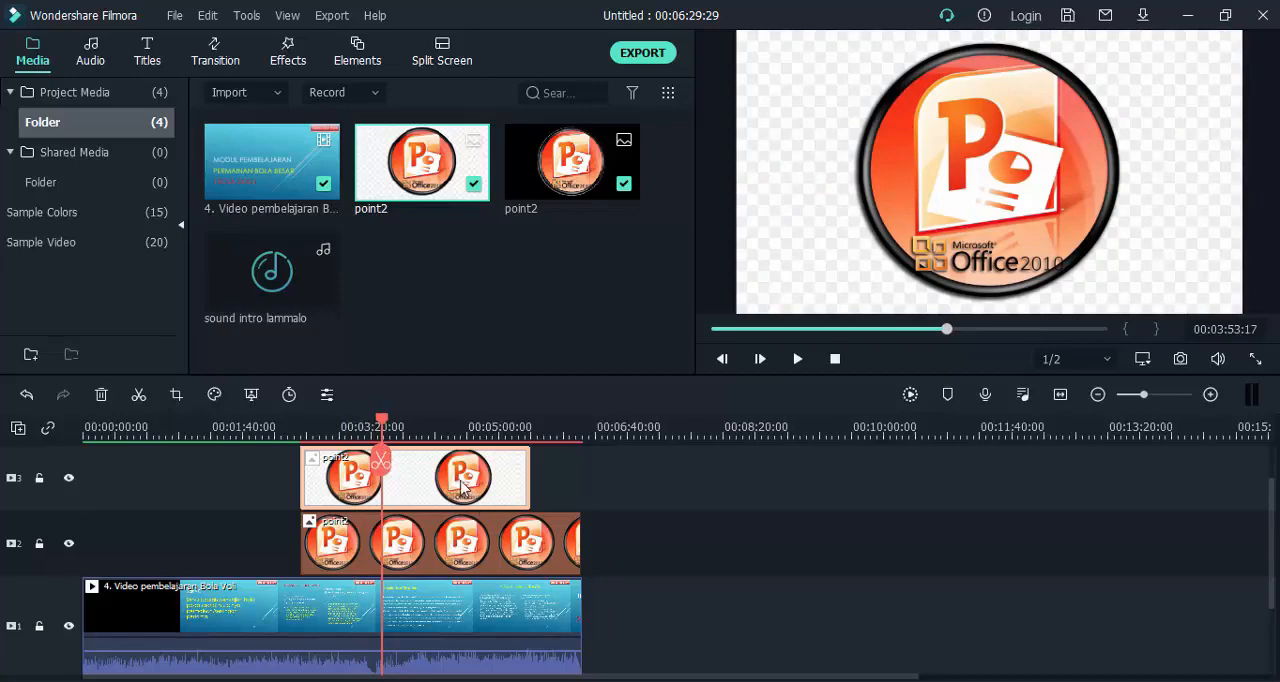
drag(460, 485, 523, 492)
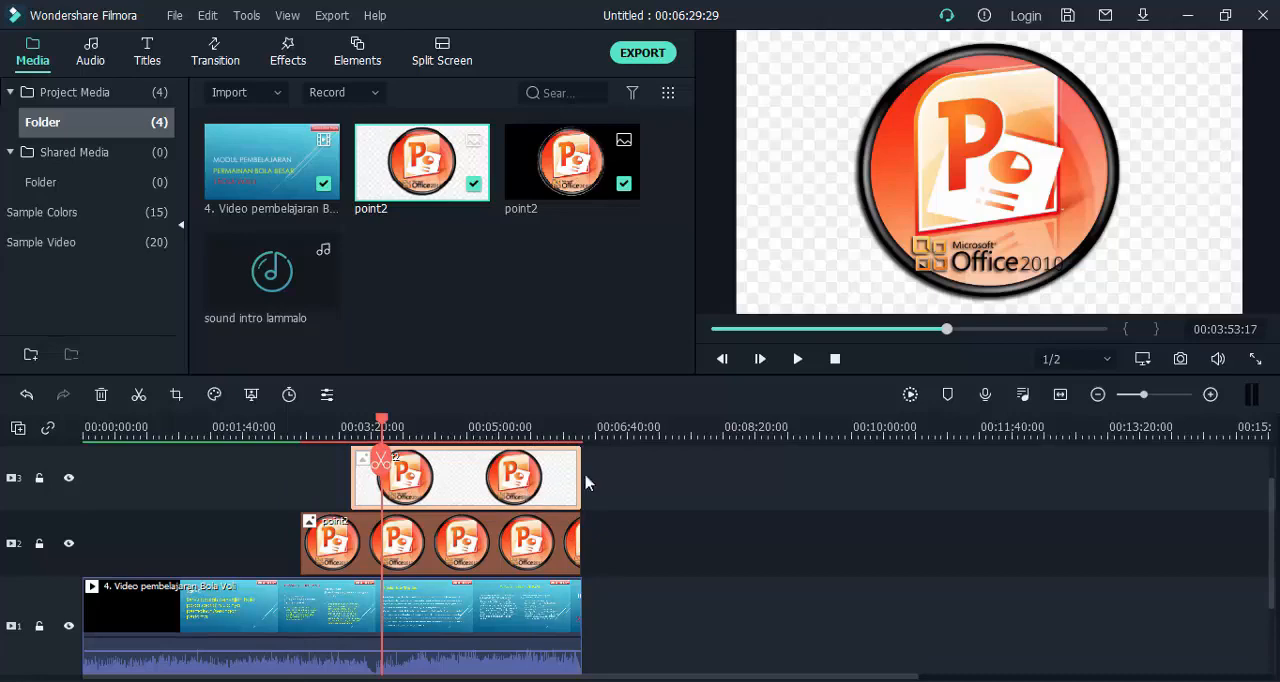
Shift the white-background point2 image on track 3 past the video's end and delete it from the timeline.
drag(518, 498, 685, 508)
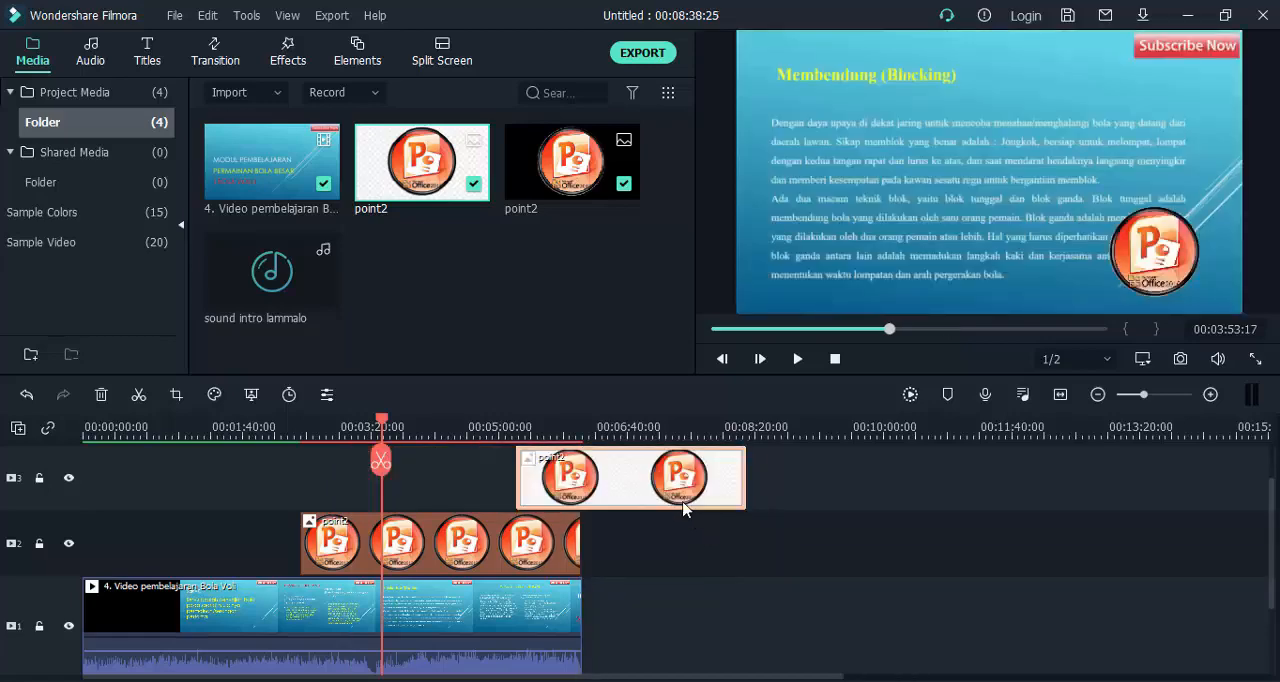
key(Delete)
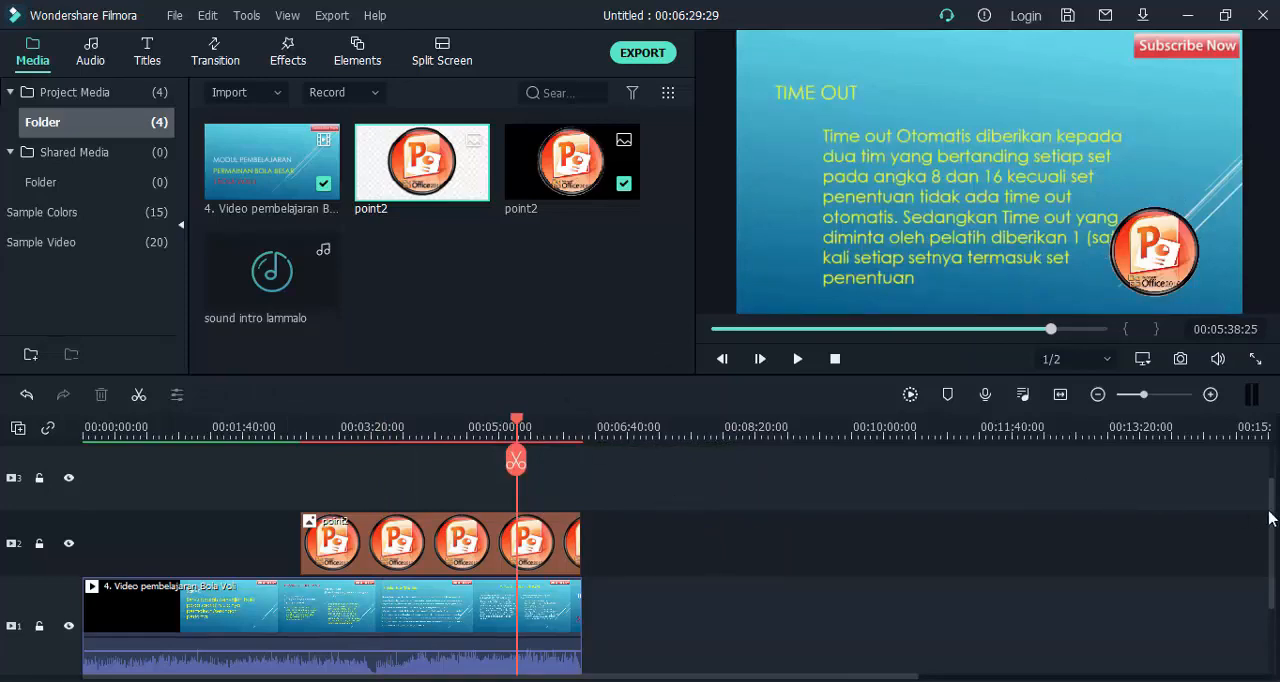
mouse_move(1268, 511)
mouse_down()
mouse_move(1266, 532)
mouse_move(1248, 522)
mouse_up()
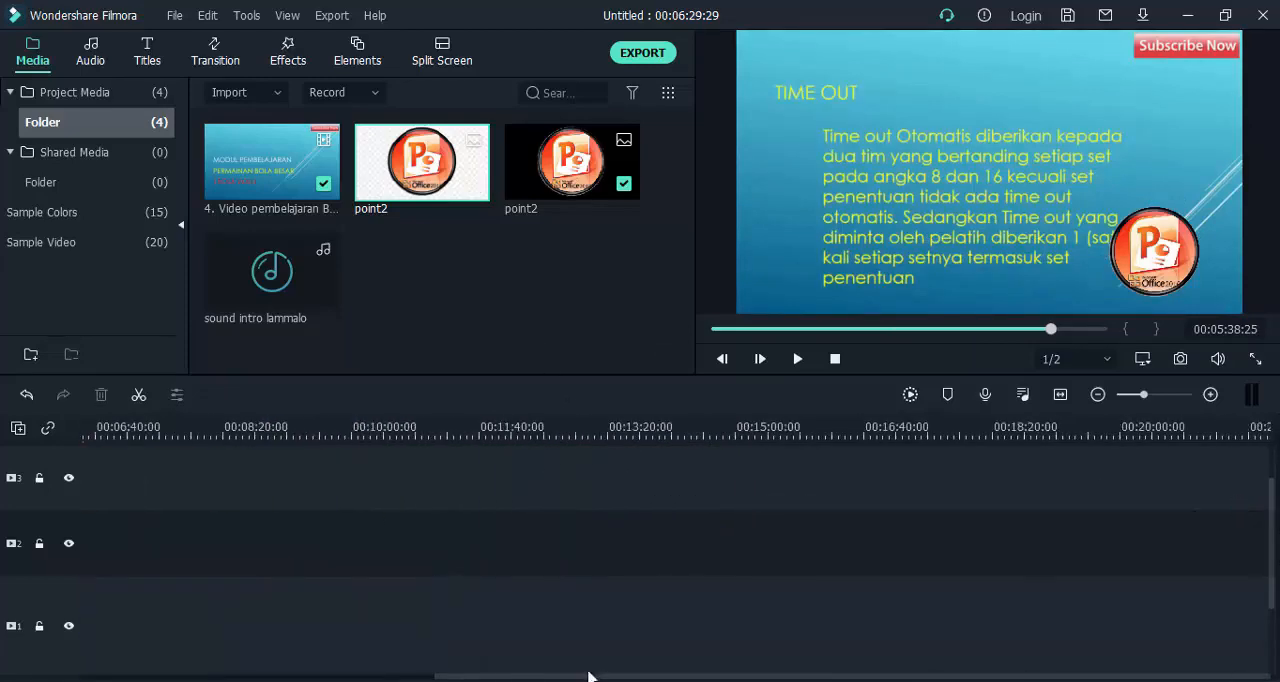
drag(590, 677, 232, 677)
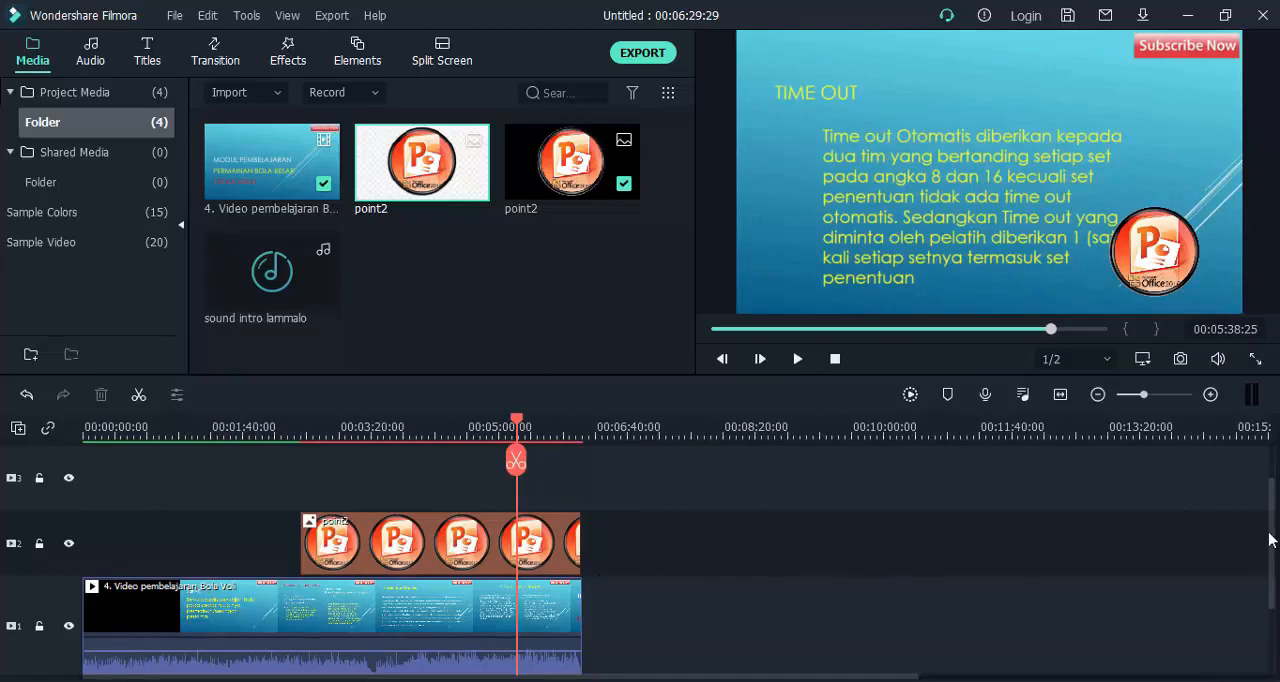
Add the sound intro lammalo clip at the start of audio track 1 and try to extend its end.
scroll(1272, 530, down, 2)
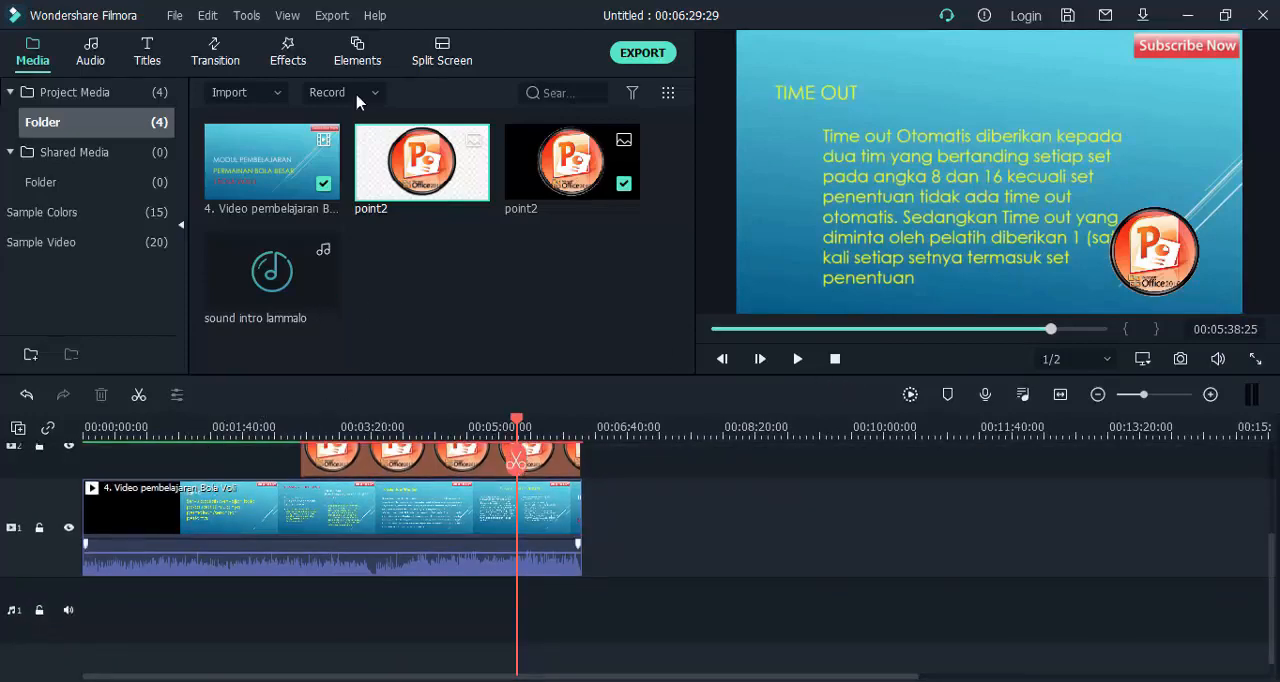
drag(300, 264, 145, 593)
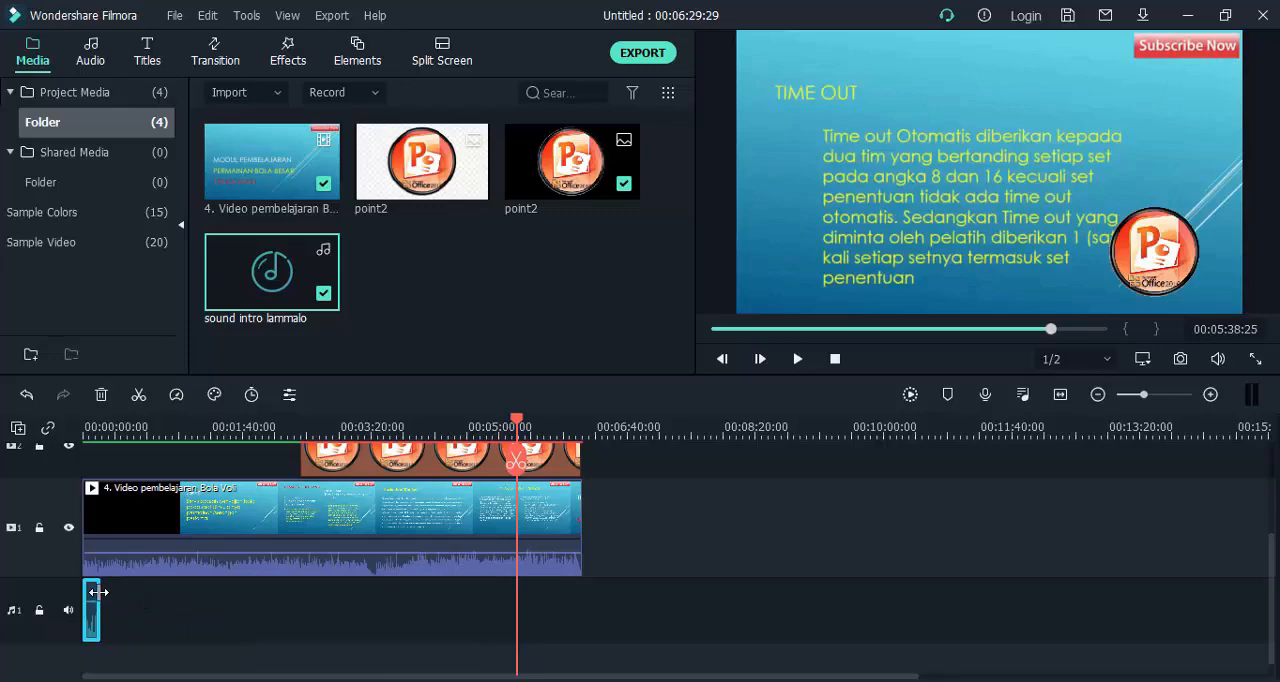
mouse_move(99, 588)
mouse_down()
mouse_move(158, 580)
mouse_move(99, 588)
mouse_move(123, 586)
mouse_move(114, 595)
mouse_up()
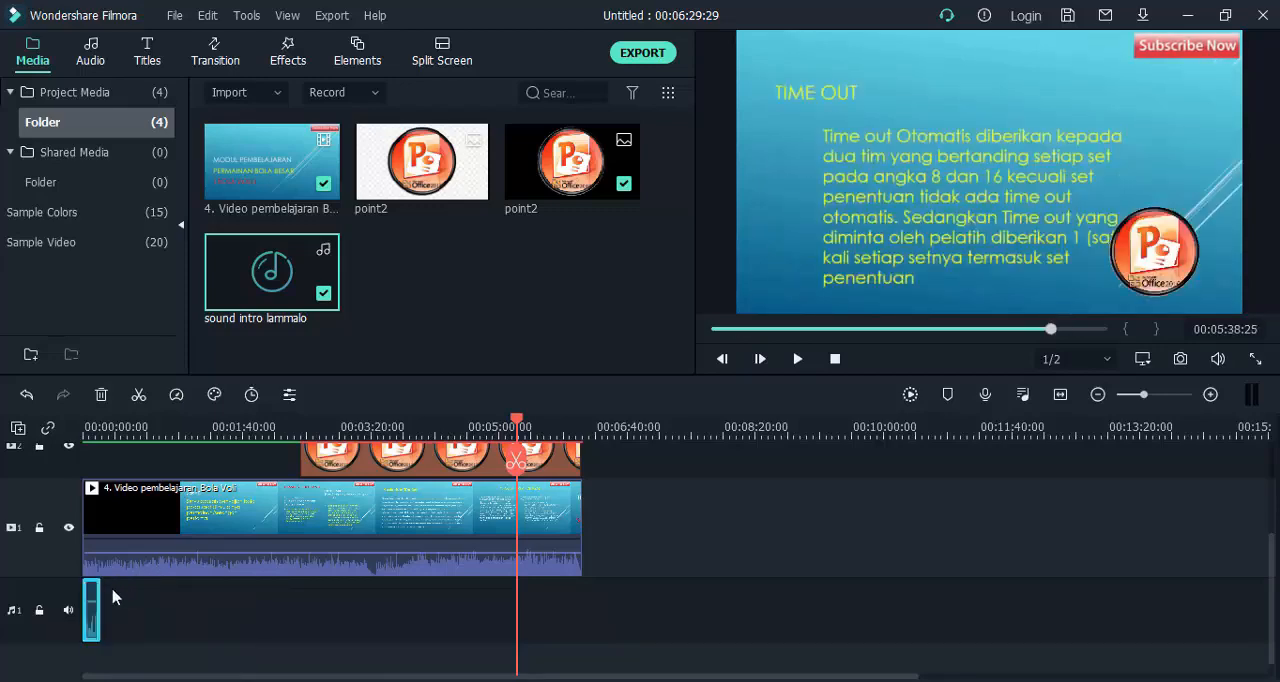
Raise the intro sound clip's volume to 6.21 dB, lower it to -11.14 dB, and return it to about its original level.
click(376, 393)
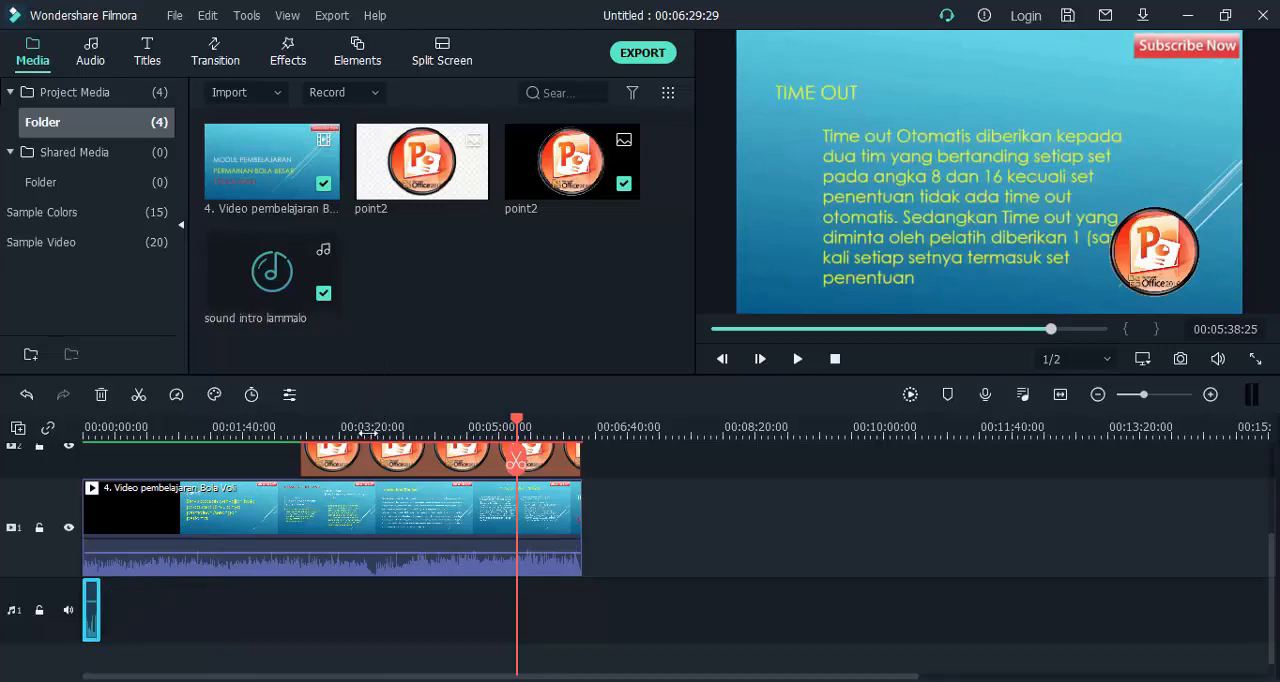
drag(357, 434, 179, 440)
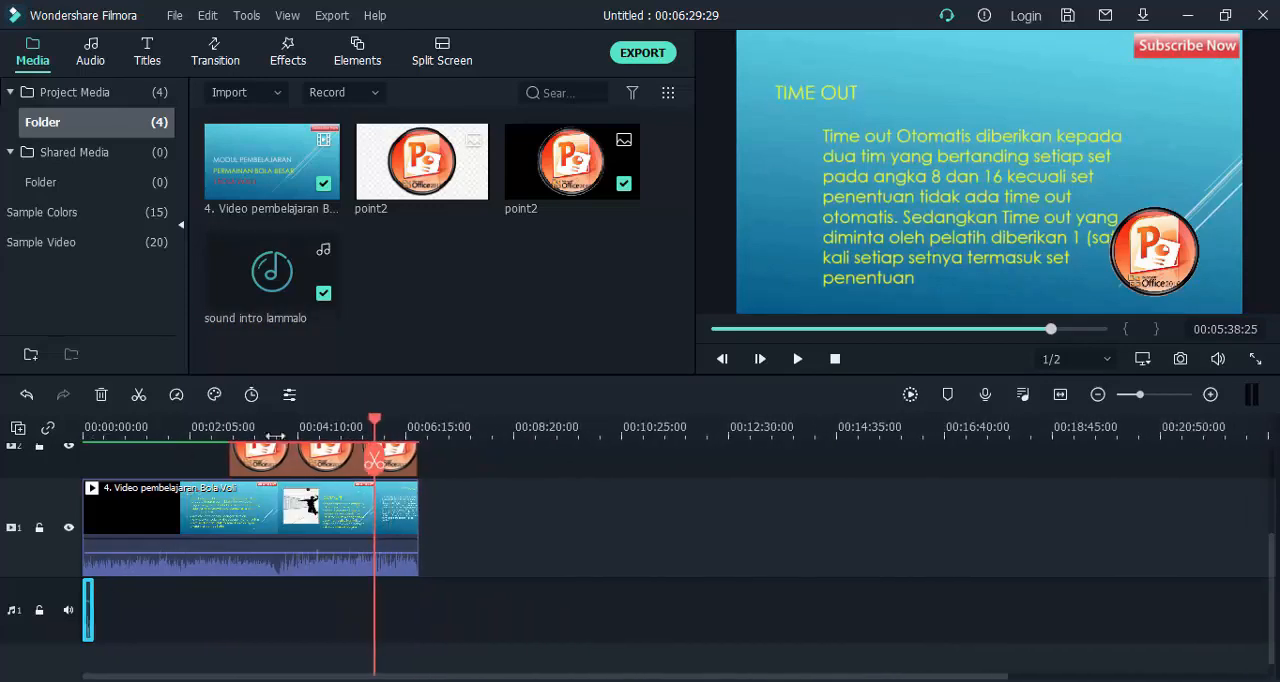
drag(381, 413, 35, 447)
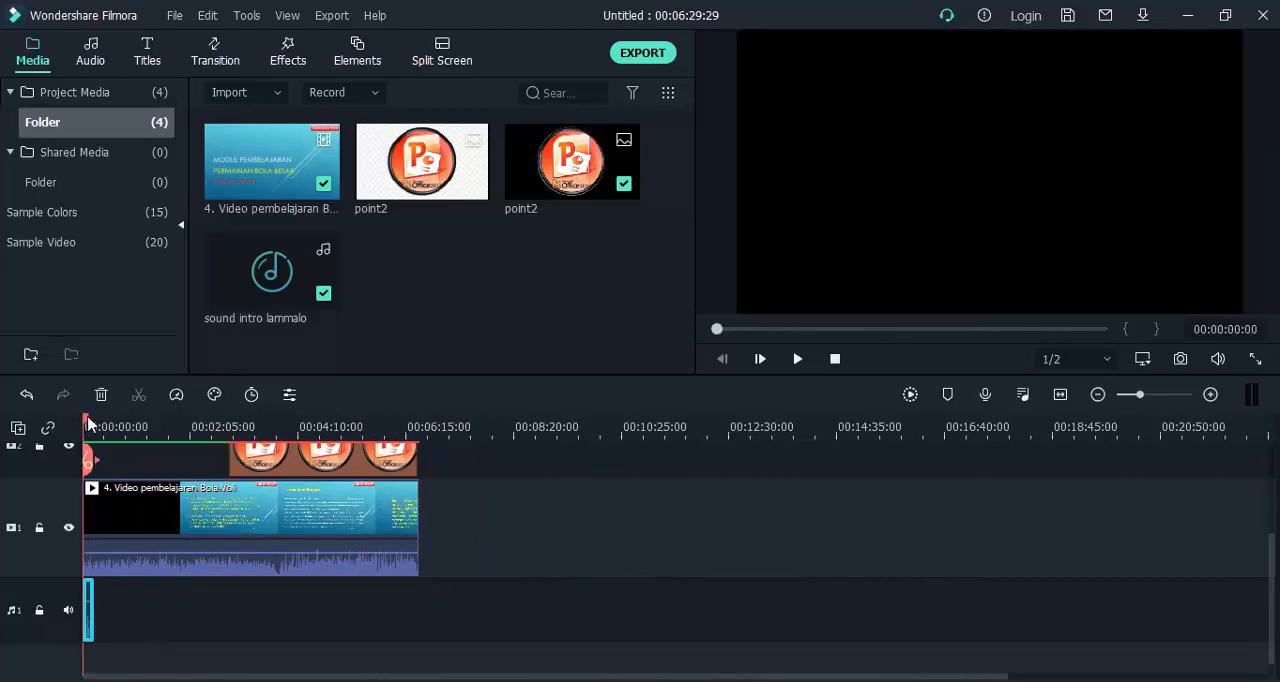
drag(120, 427, 557, 389)
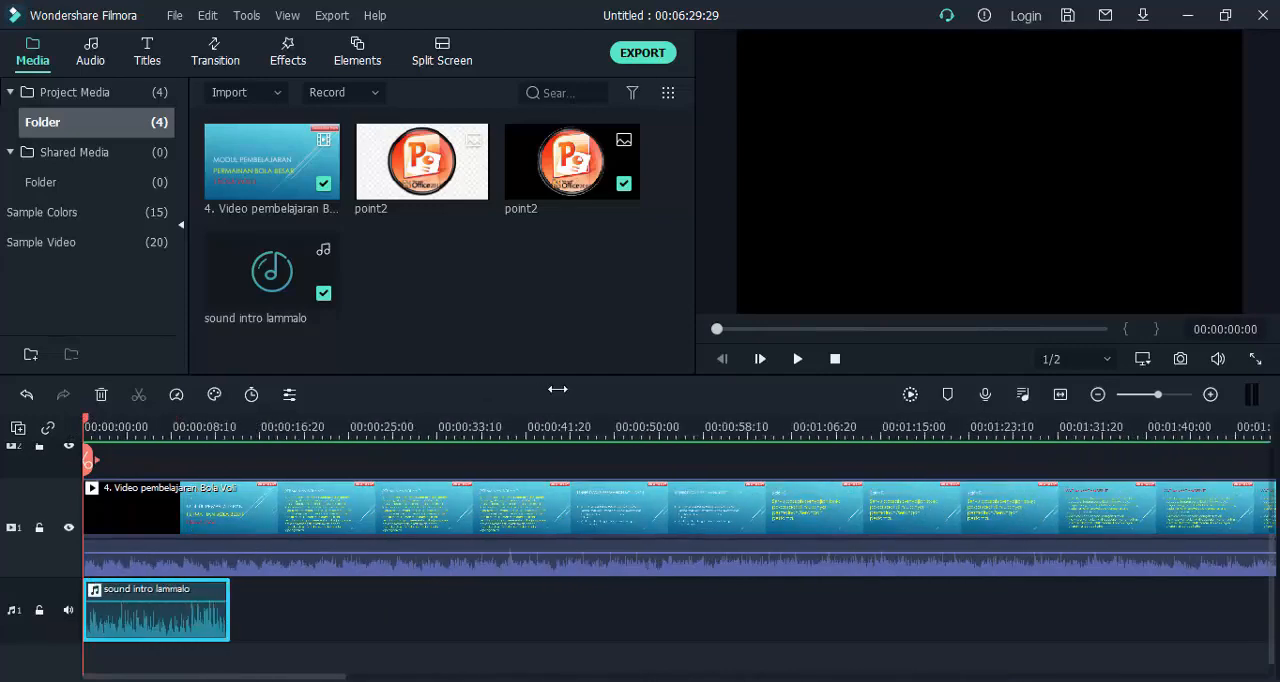
drag(85, 420, 104, 424)
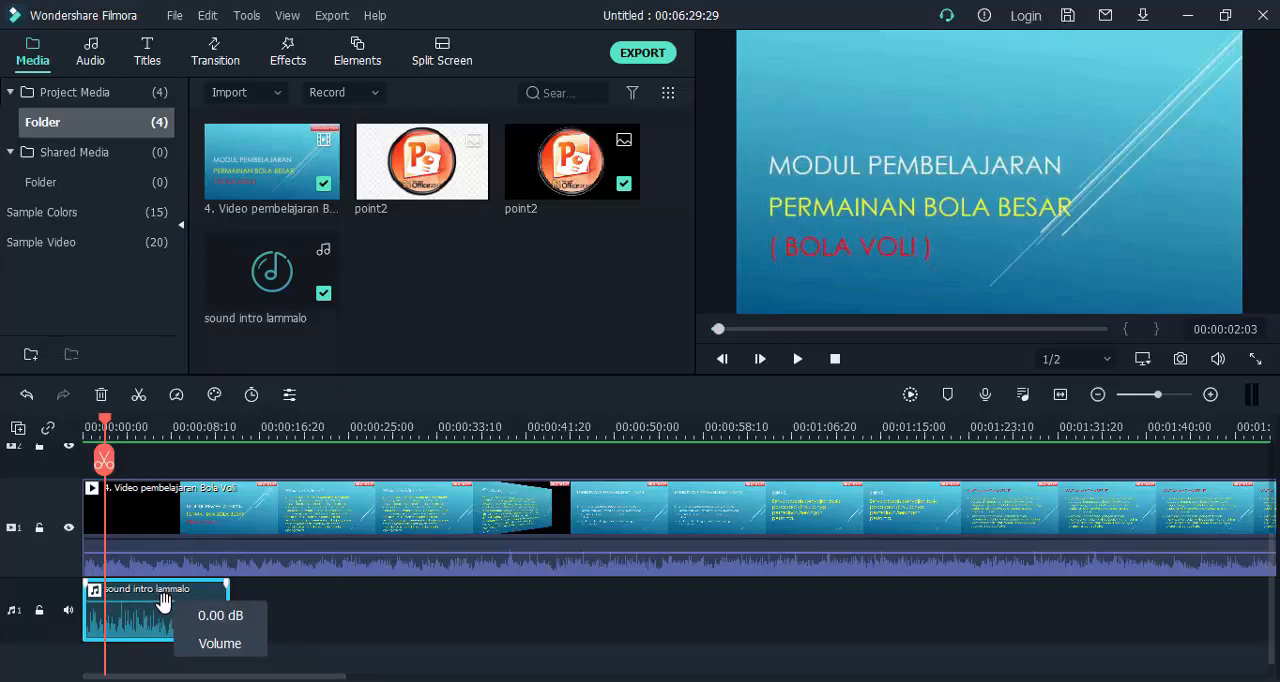
drag(166, 606, 165, 597)
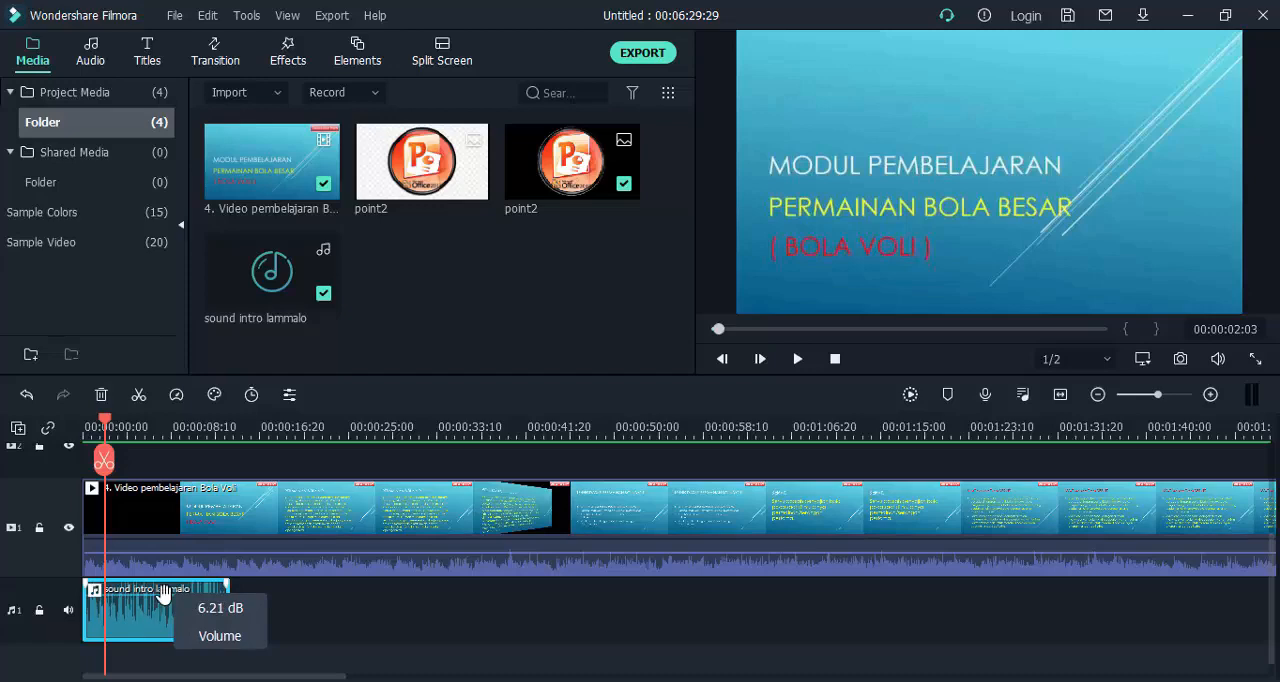
drag(163, 596, 167, 614)
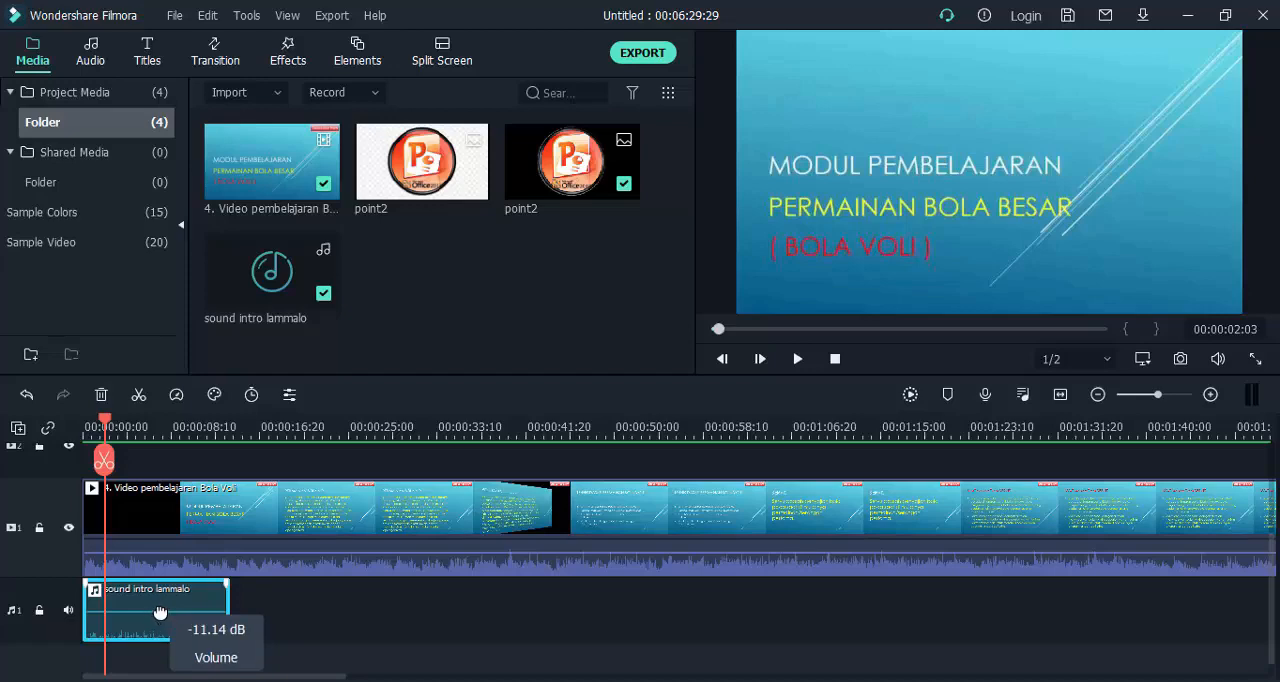
drag(160, 612, 158, 605)
Play the project from the start to about 00:00:09 to hear the intro sound over the video.
drag(100, 424, 90, 424)
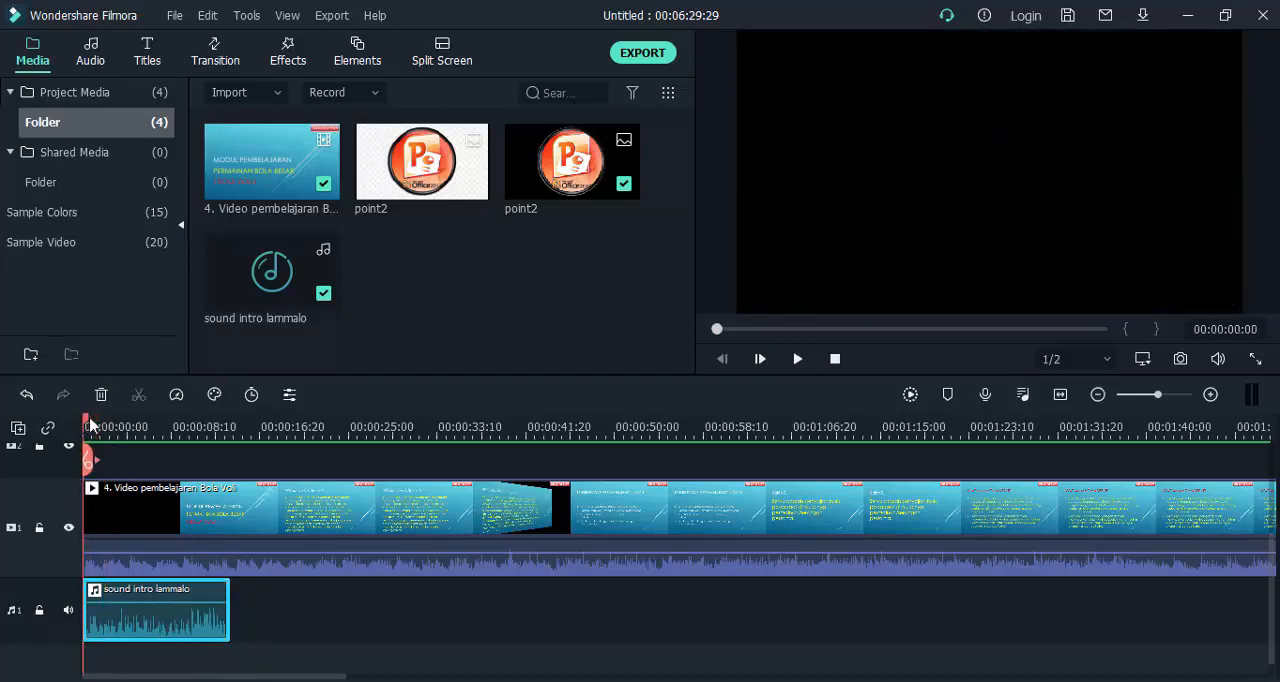
click(798, 358)
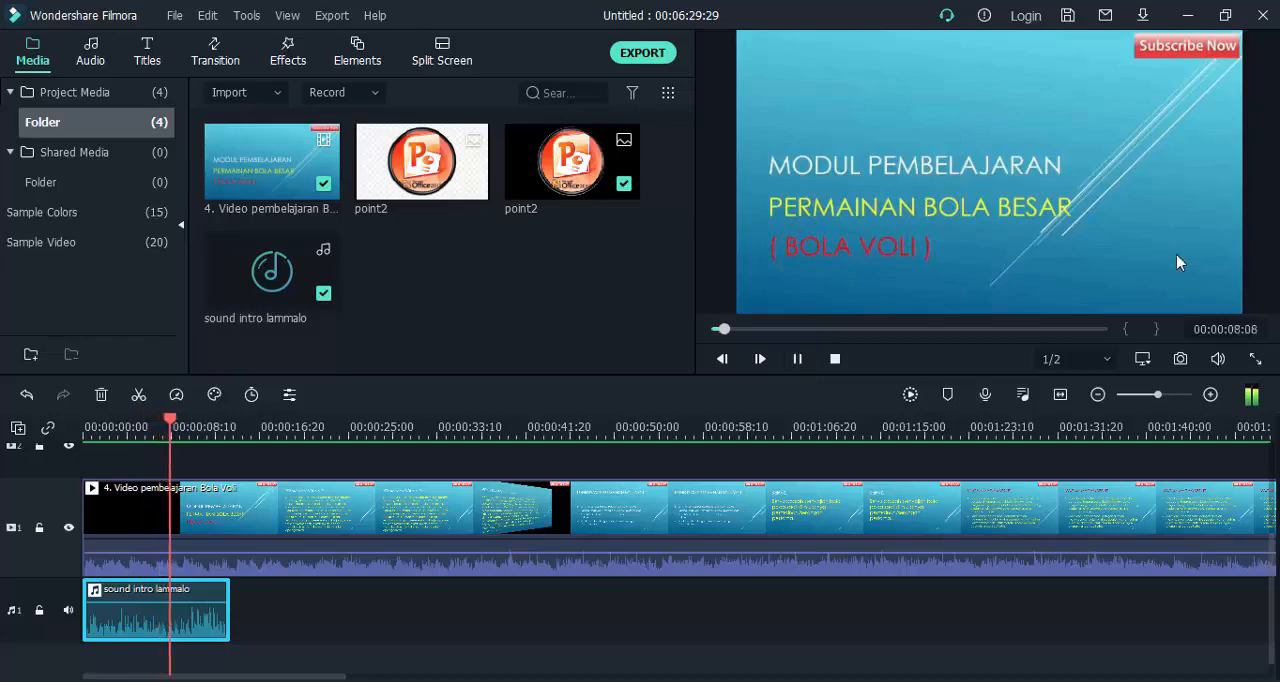
click(818, 356)
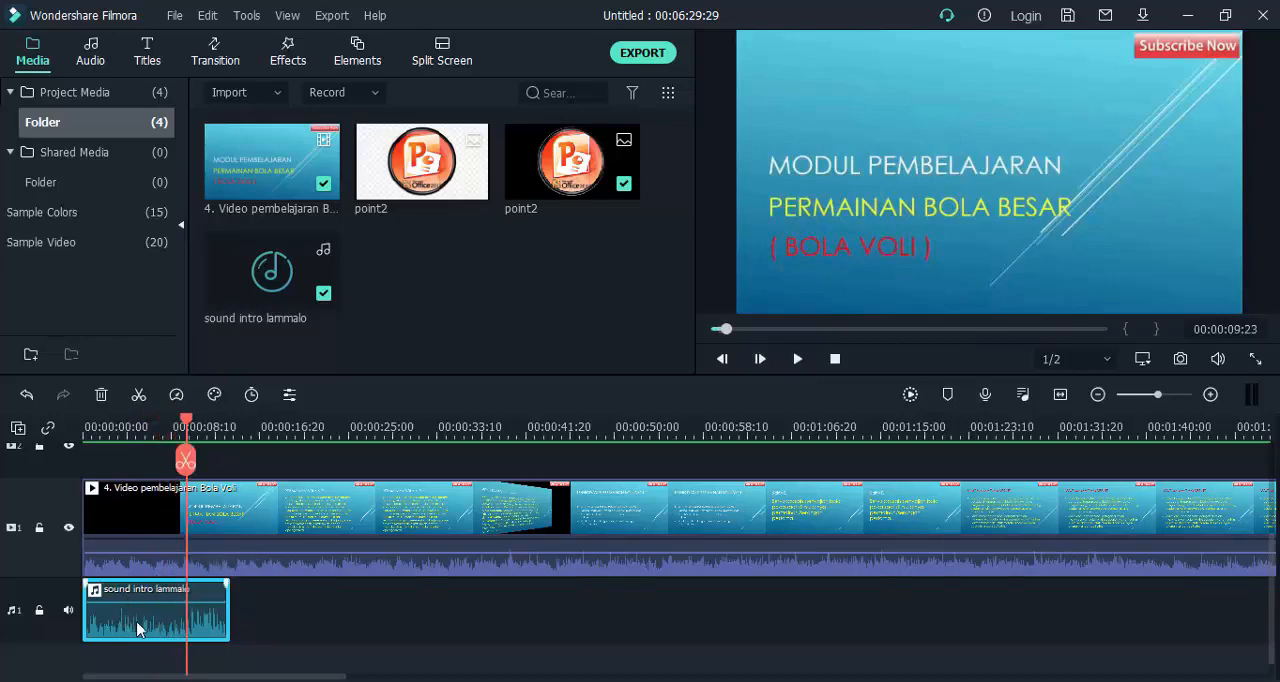
Mute and unmute audio track 1 while scrubbing through the intro sound to about 00:00:12:11.
click(68, 613)
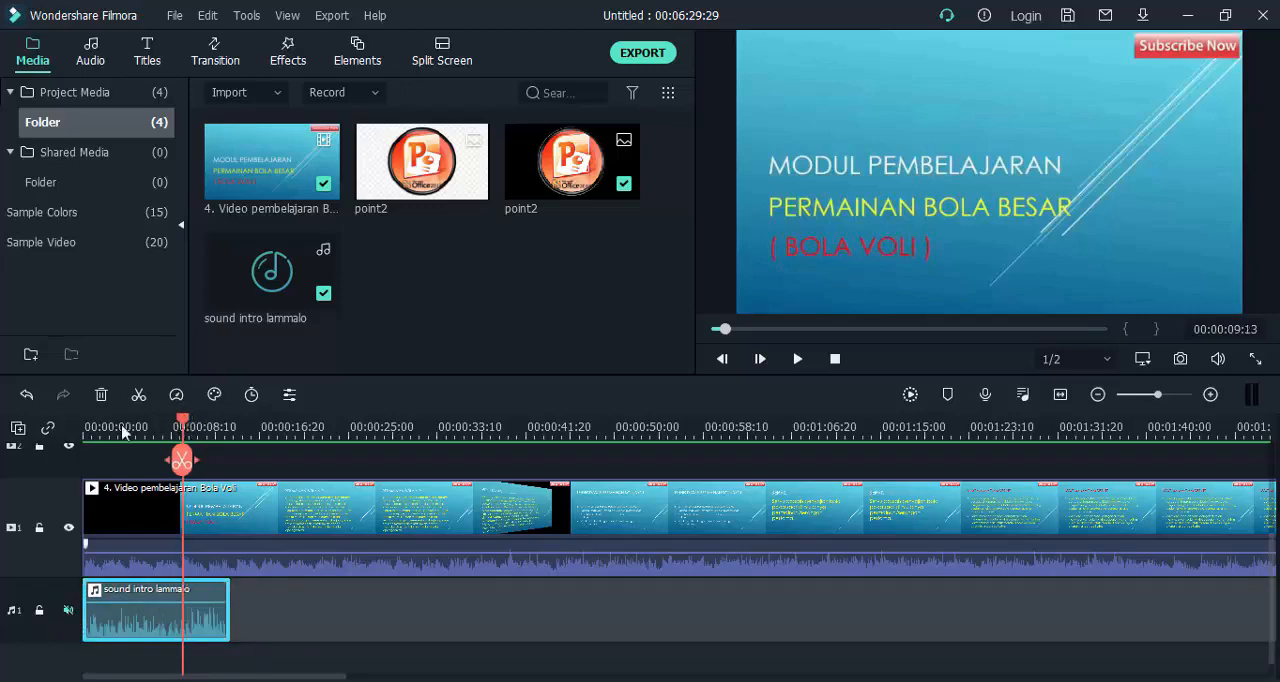
drag(185, 427, 90, 437)
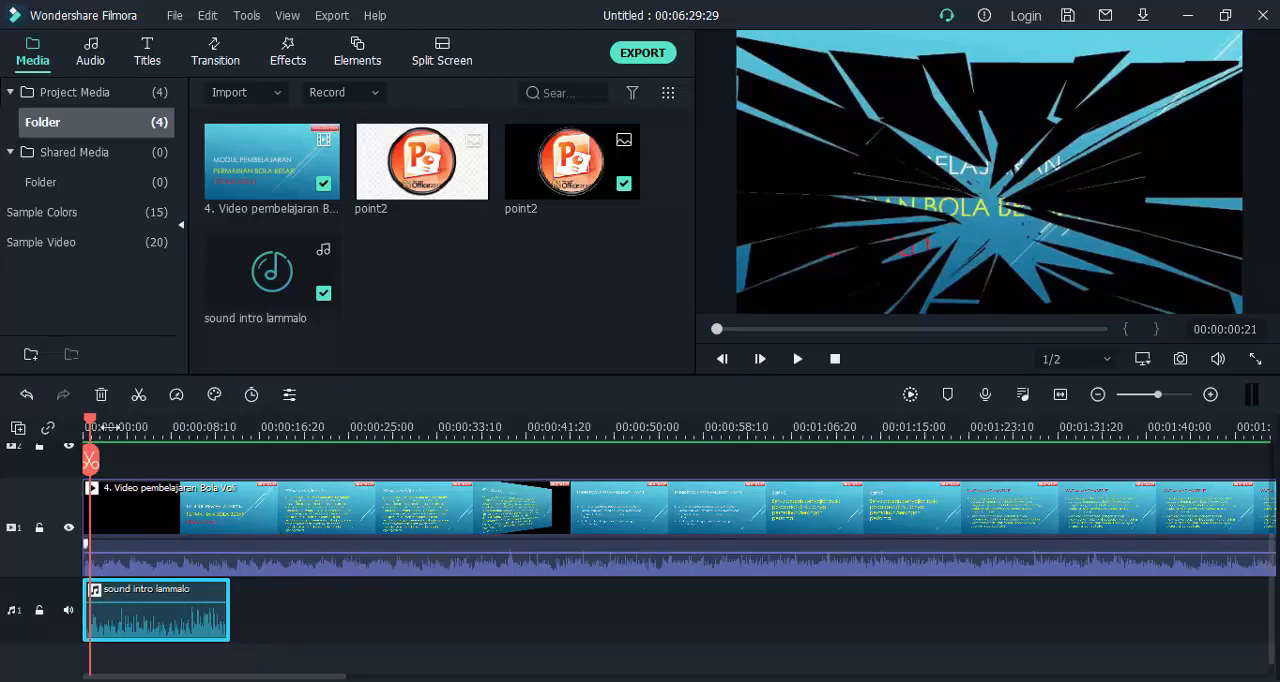
drag(93, 423, 155, 422)
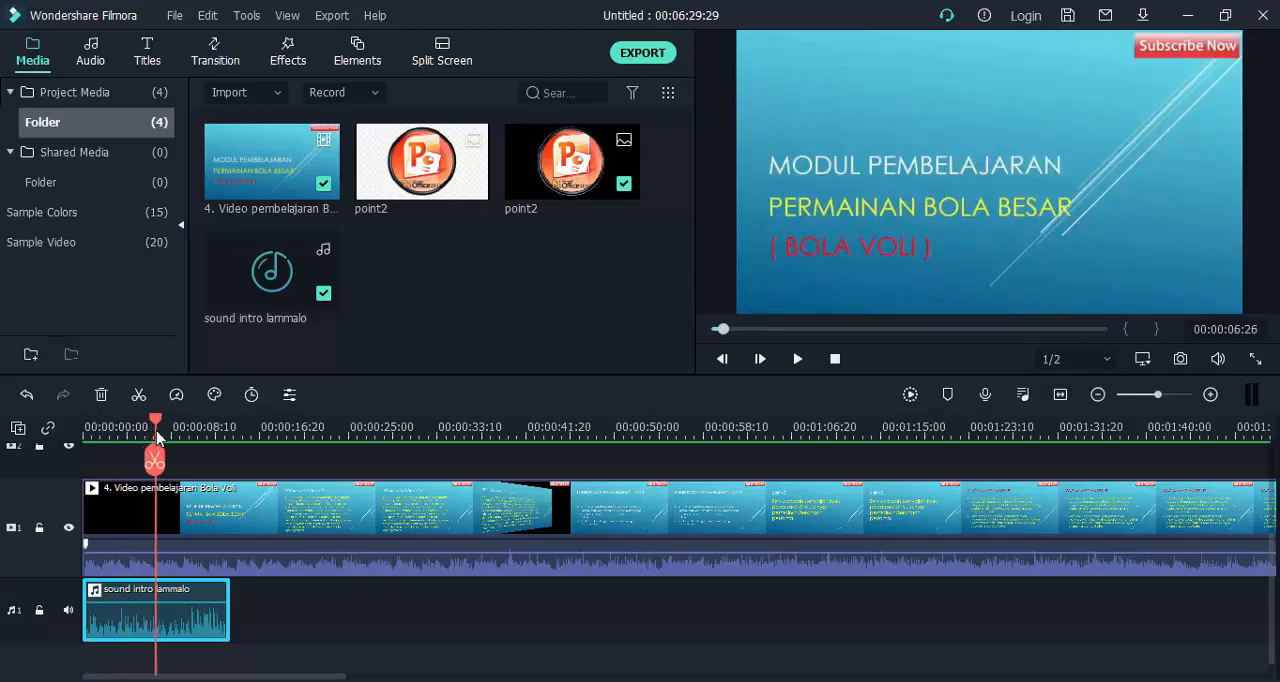
scroll(318, 425, up, 1)
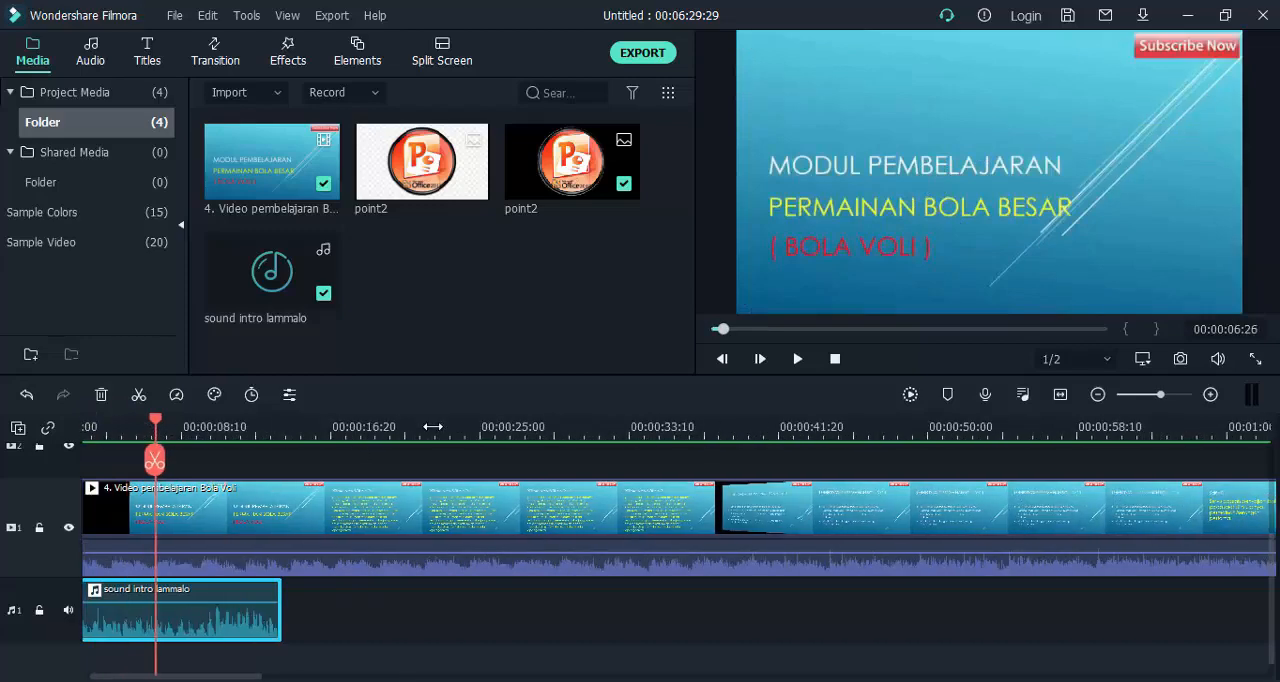
drag(156, 426, 106, 433)
drag(170, 458, 203, 458)
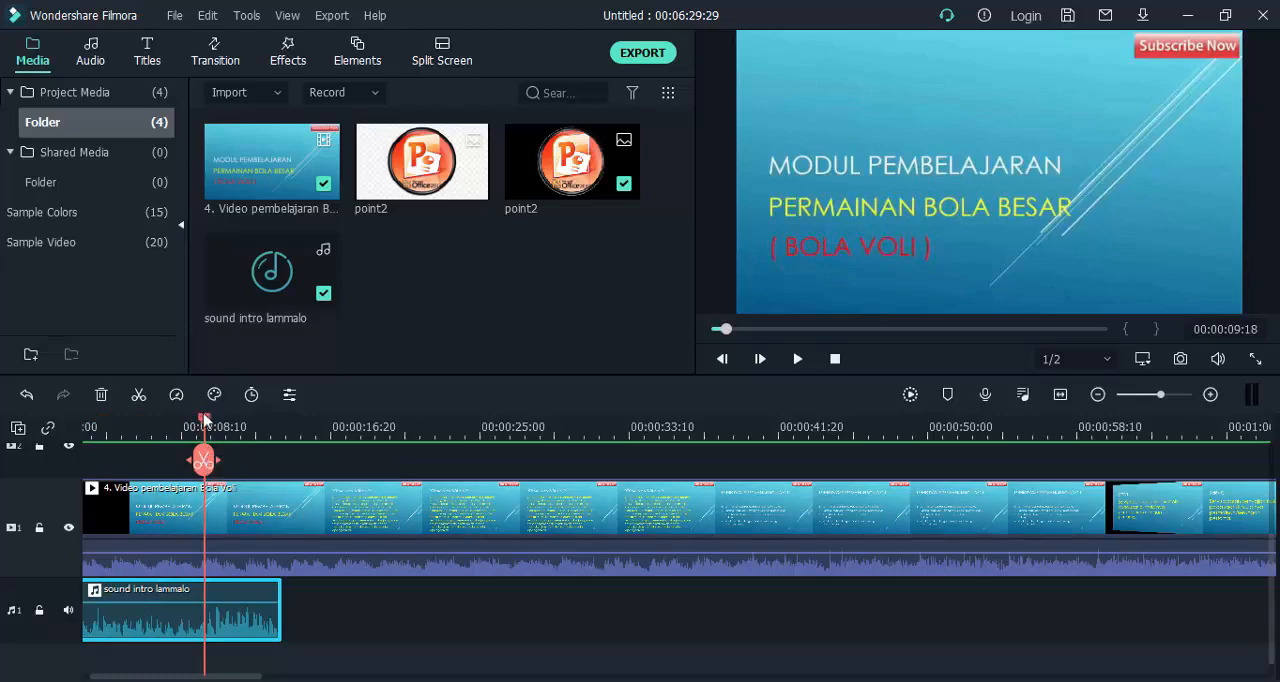
drag(208, 420, 254, 426)
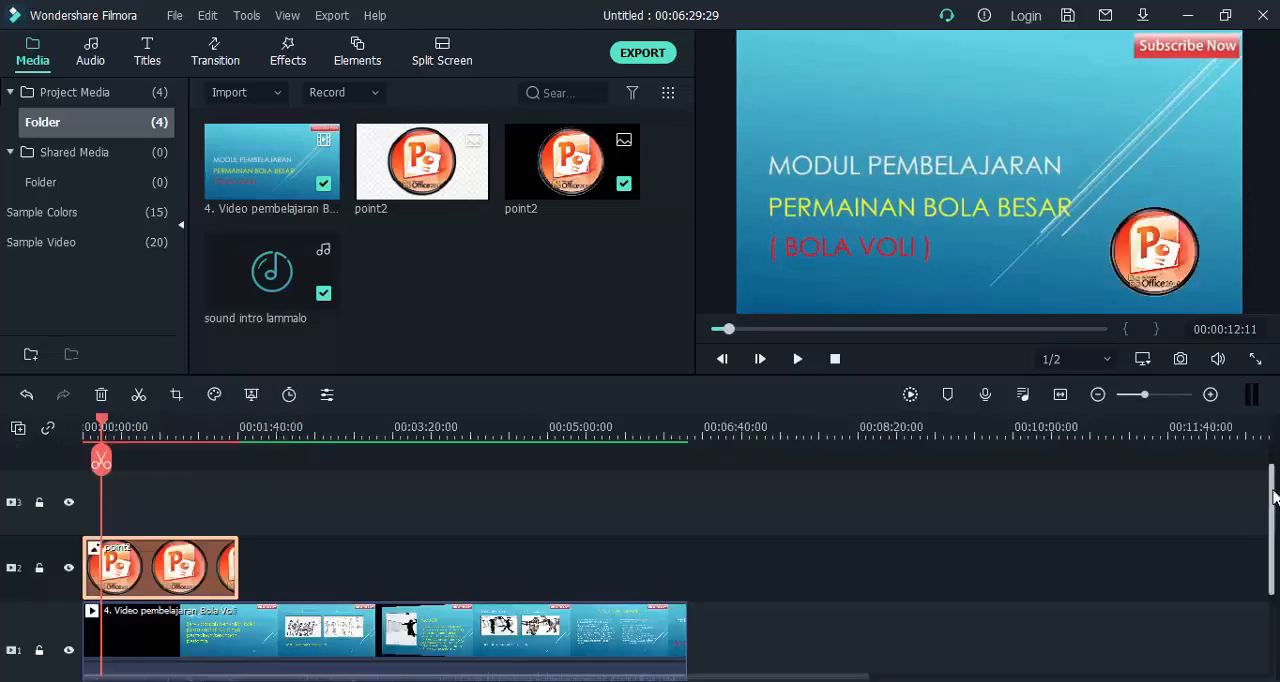
Split the volleyball lesson video on track 1 at 00:00:50:25 and at 00:01:39:07.
drag(1273, 500, 1273, 547)
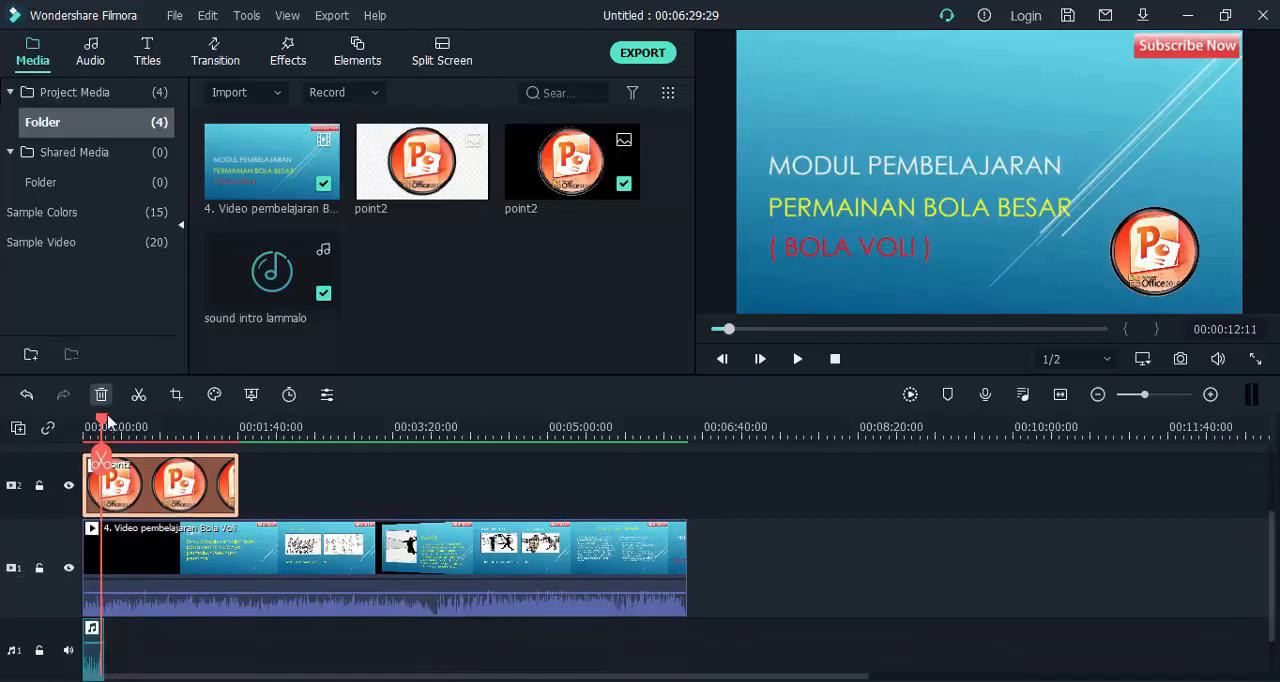
drag(101, 425, 162, 432)
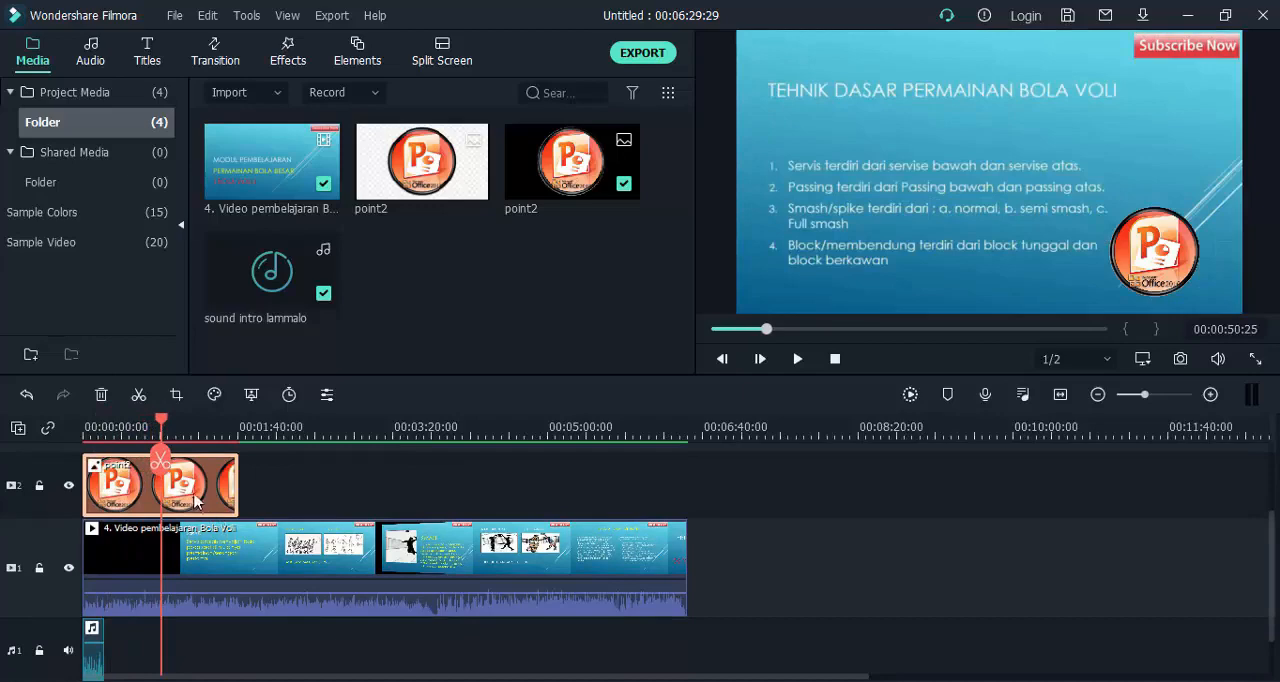
click(231, 549)
click(160, 461)
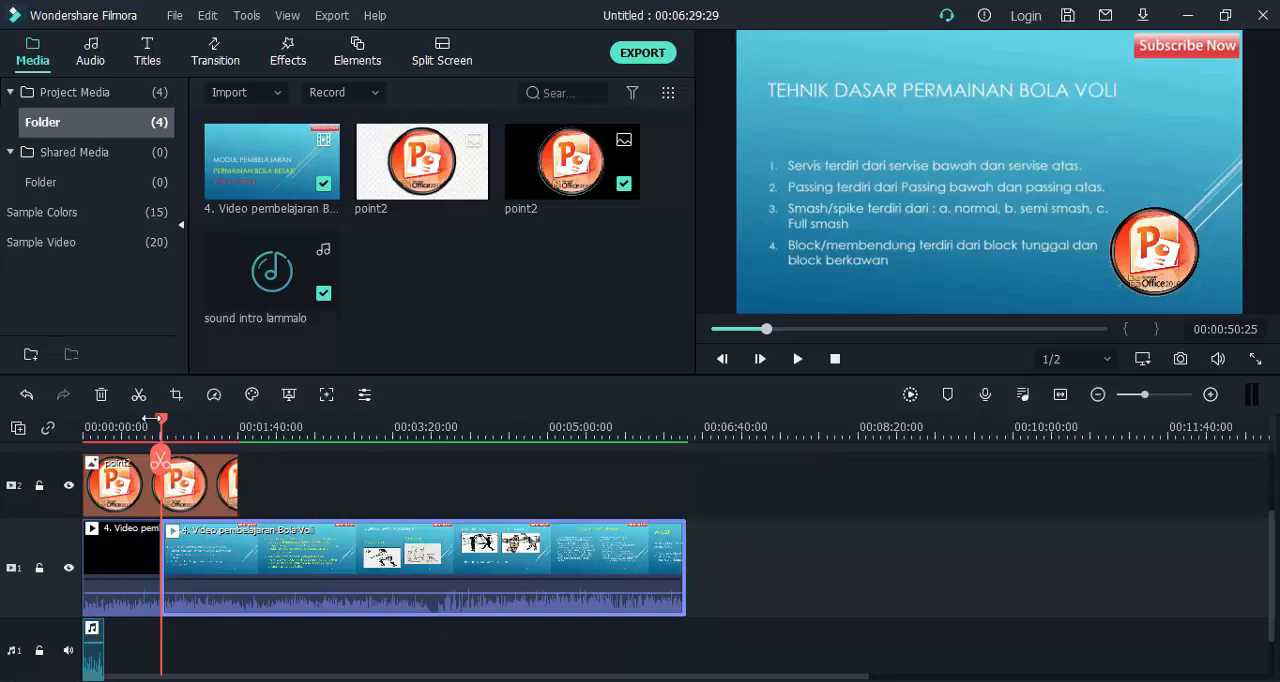
drag(165, 424, 237, 431)
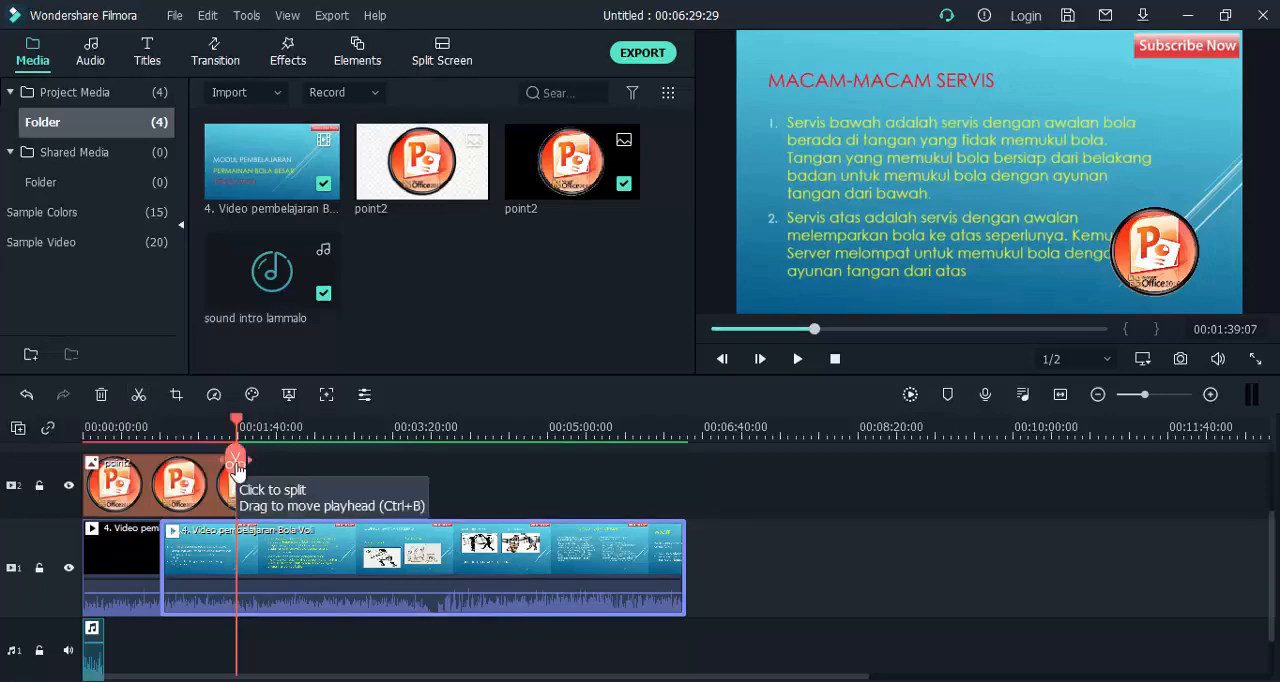
click(236, 466)
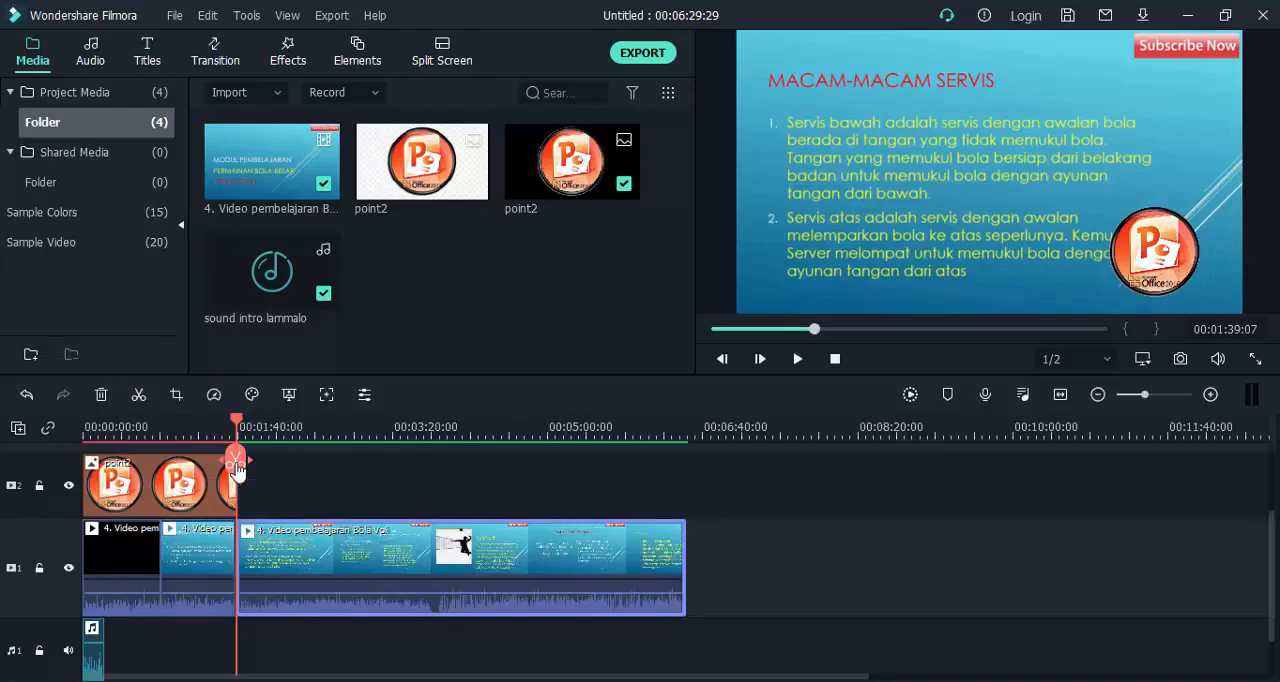
Delete the last segment of the volleyball video, after the split at 00:01:39:07.
click(208, 558)
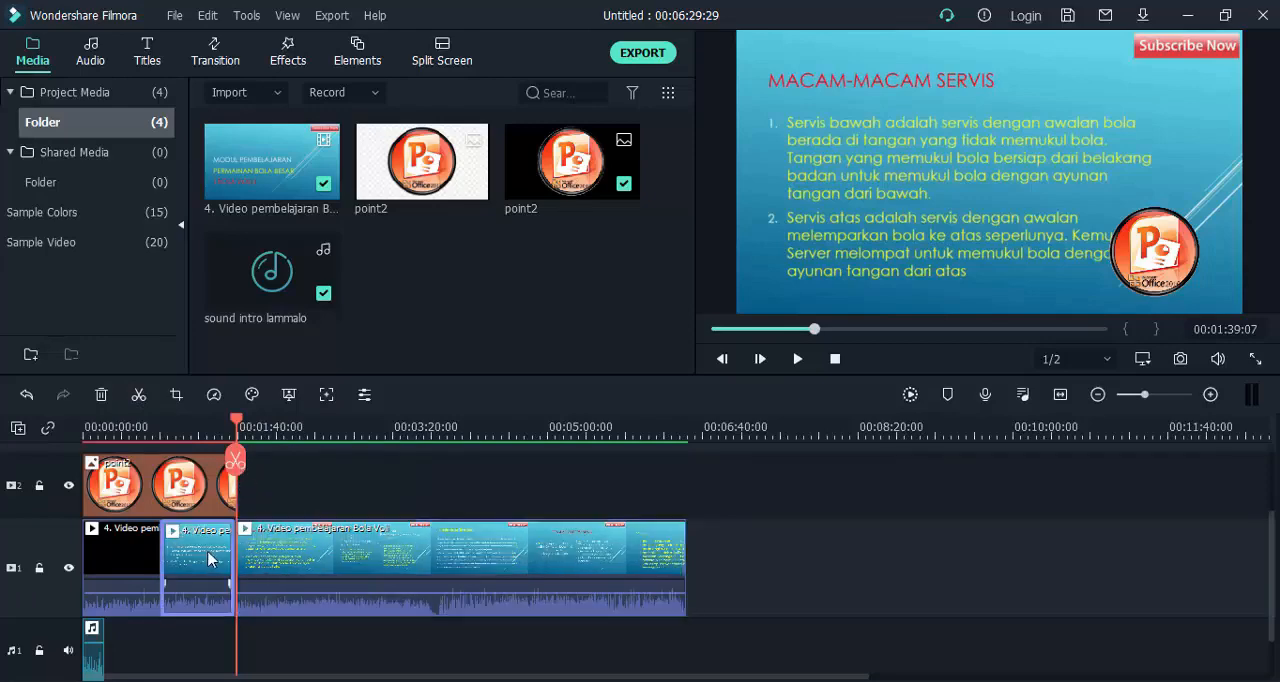
click(268, 554)
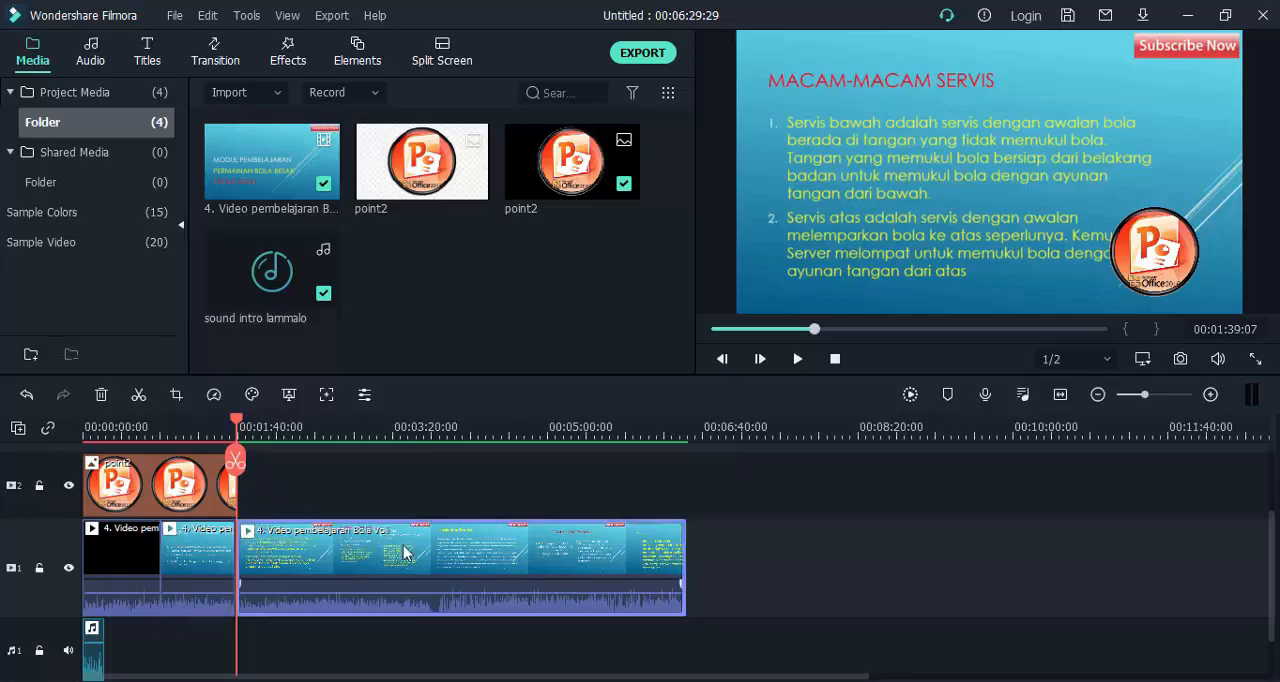
click(433, 505)
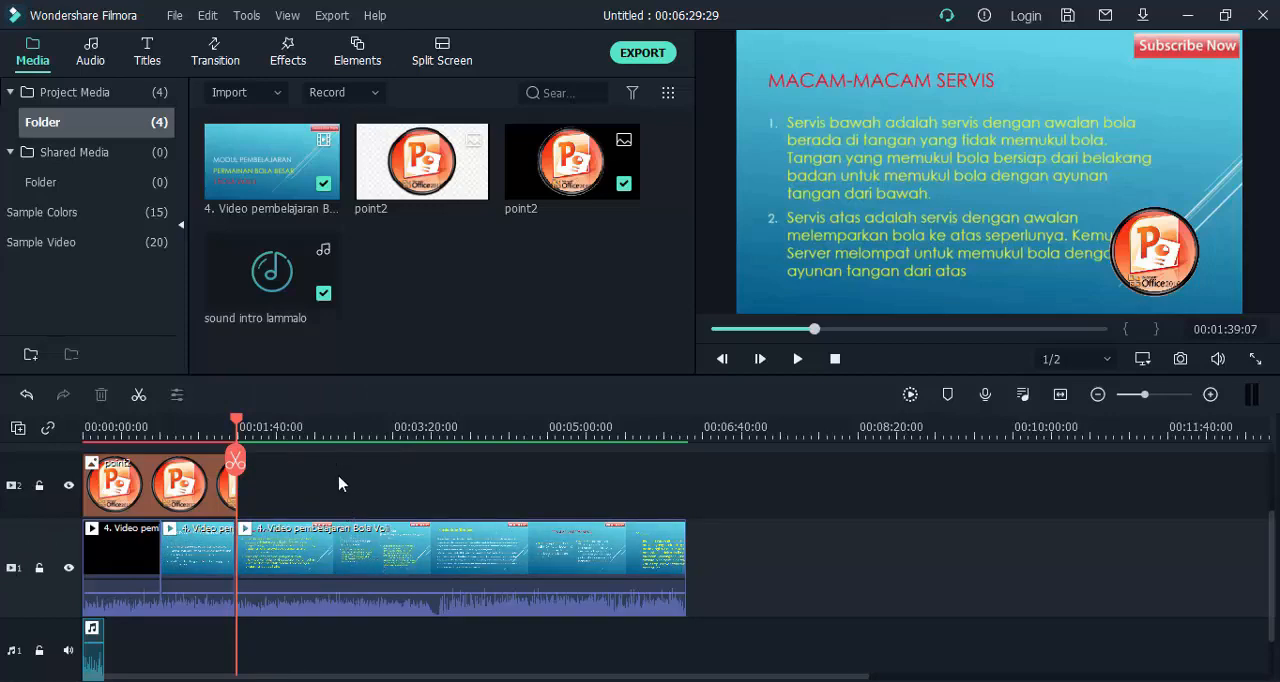
click(266, 556)
key(Delete)
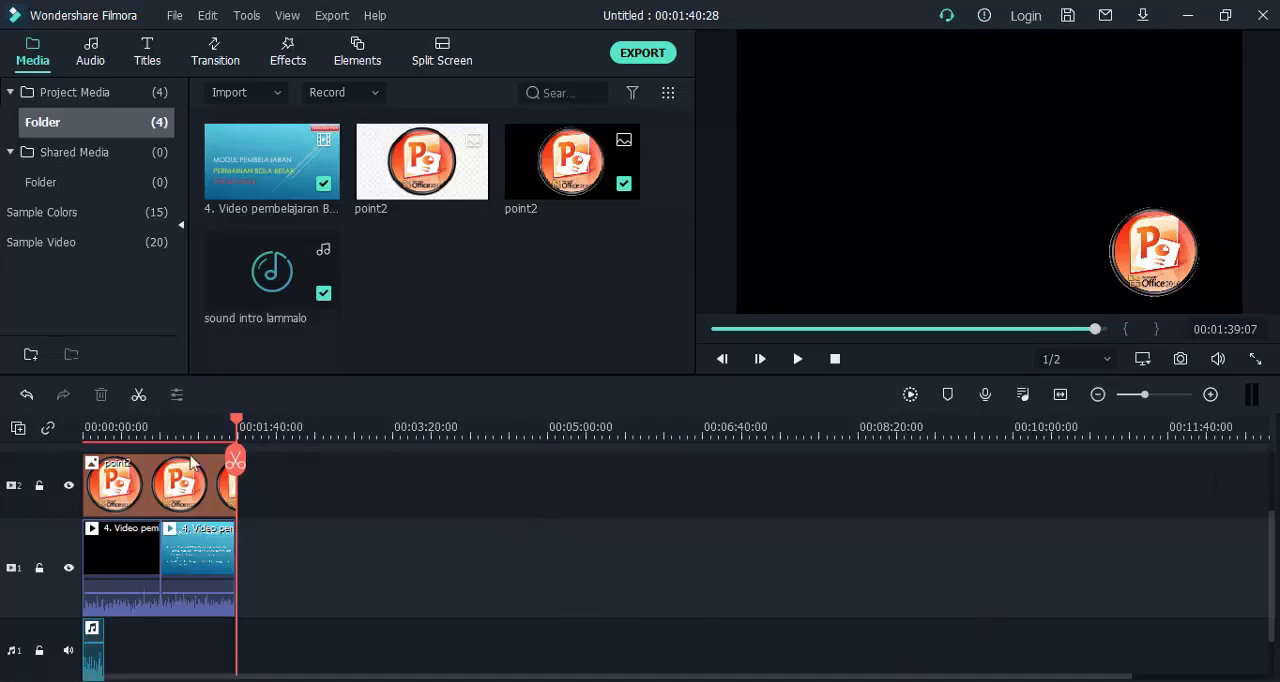
Examine the remaining image, video and sound clips on their tracks across the enlarged timeline.
drag(163, 430, 523, 457)
drag(614, 679, 214, 679)
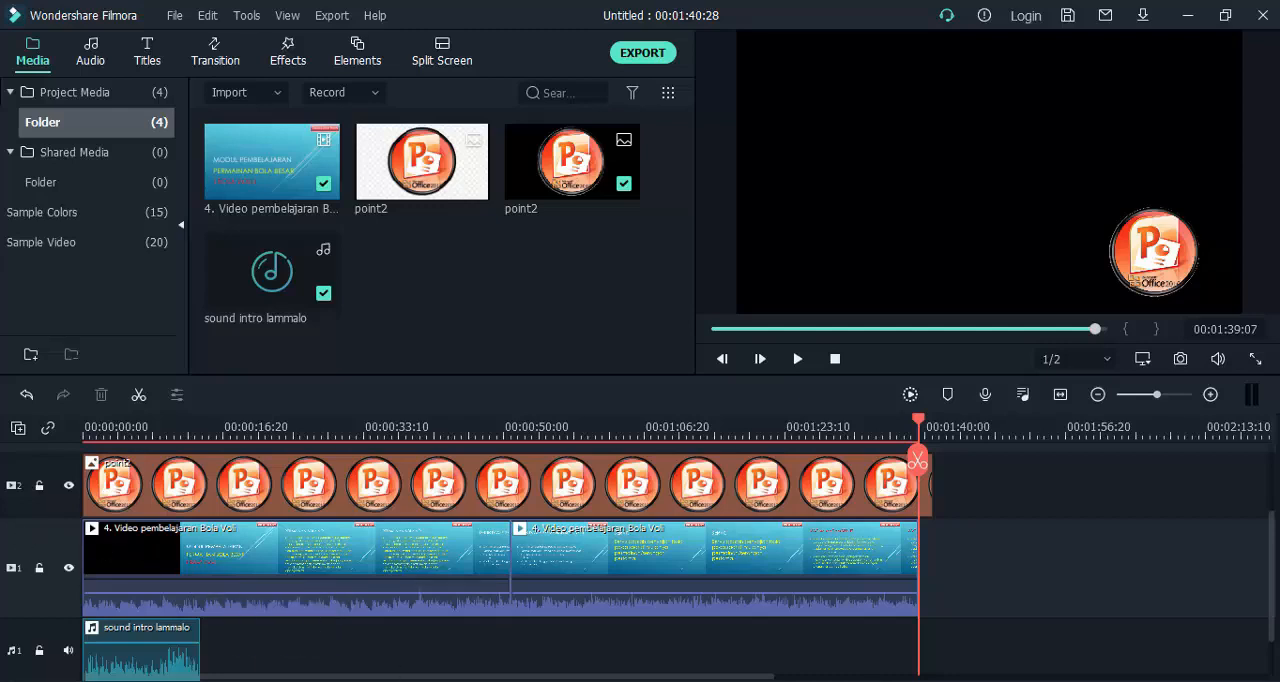
click(175, 502)
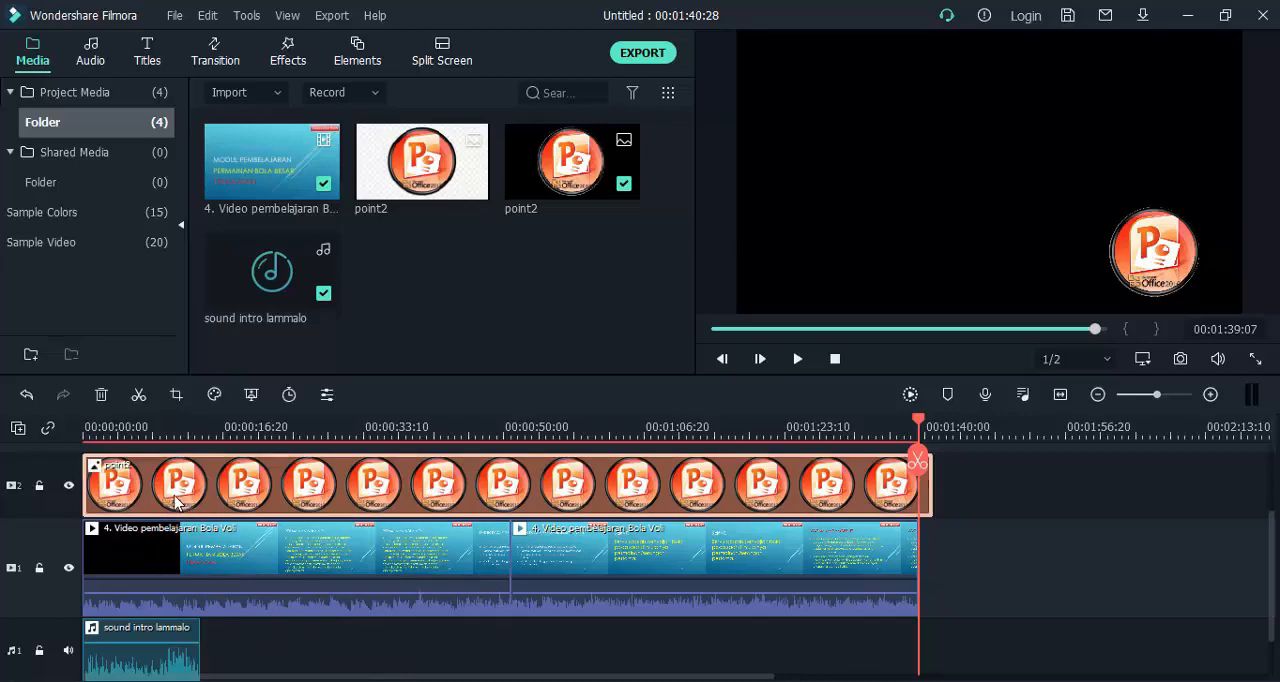
click(190, 545)
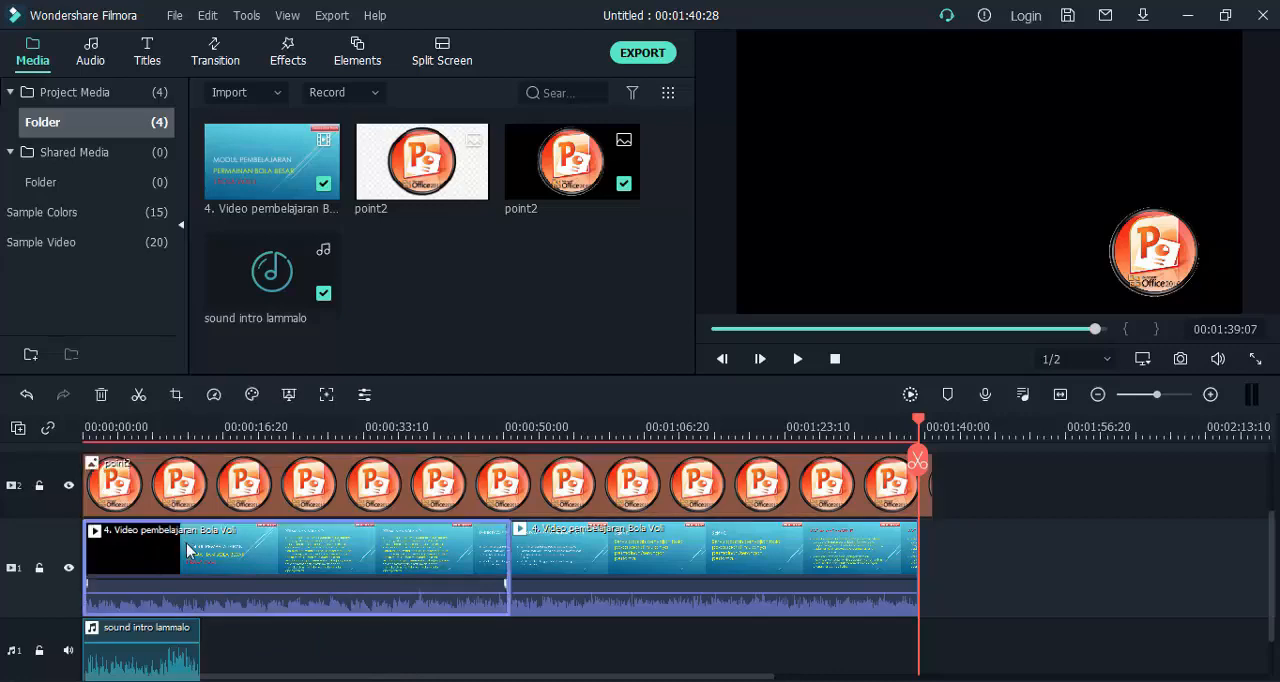
click(167, 660)
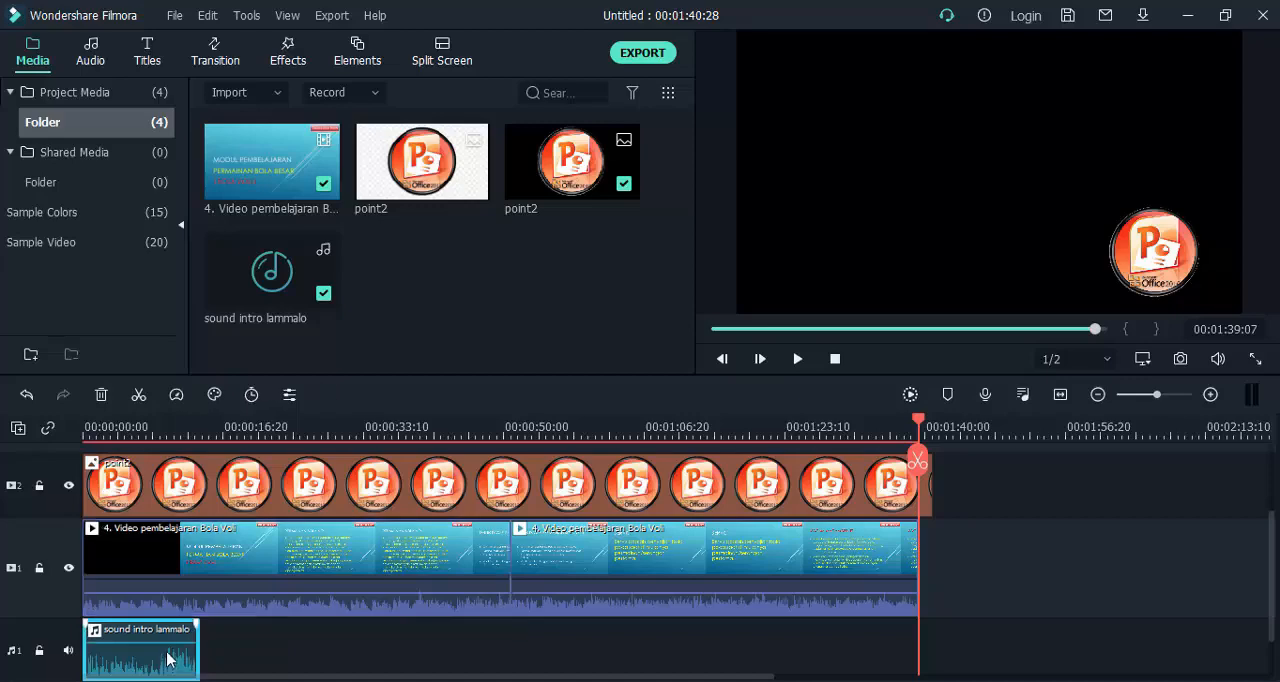
click(178, 605)
click(163, 500)
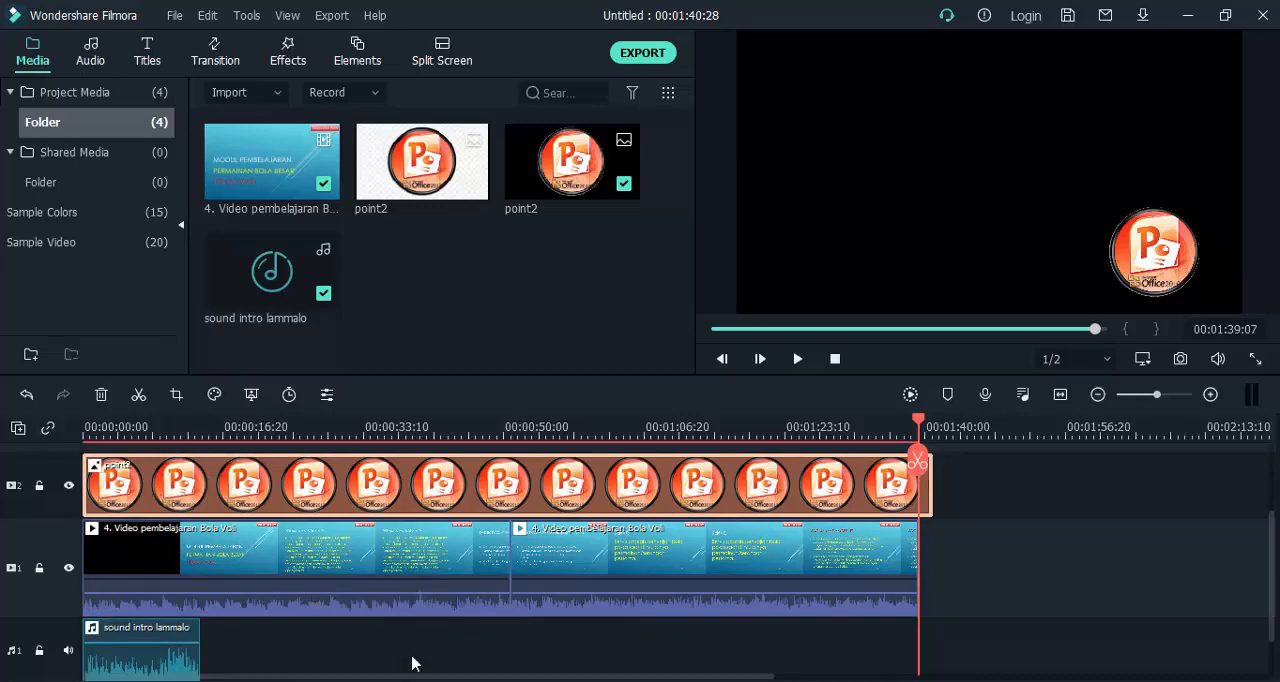
Split the logo image, volleyball video and intro sound on all tracks together at 00:00:07:27.
click(1098, 552)
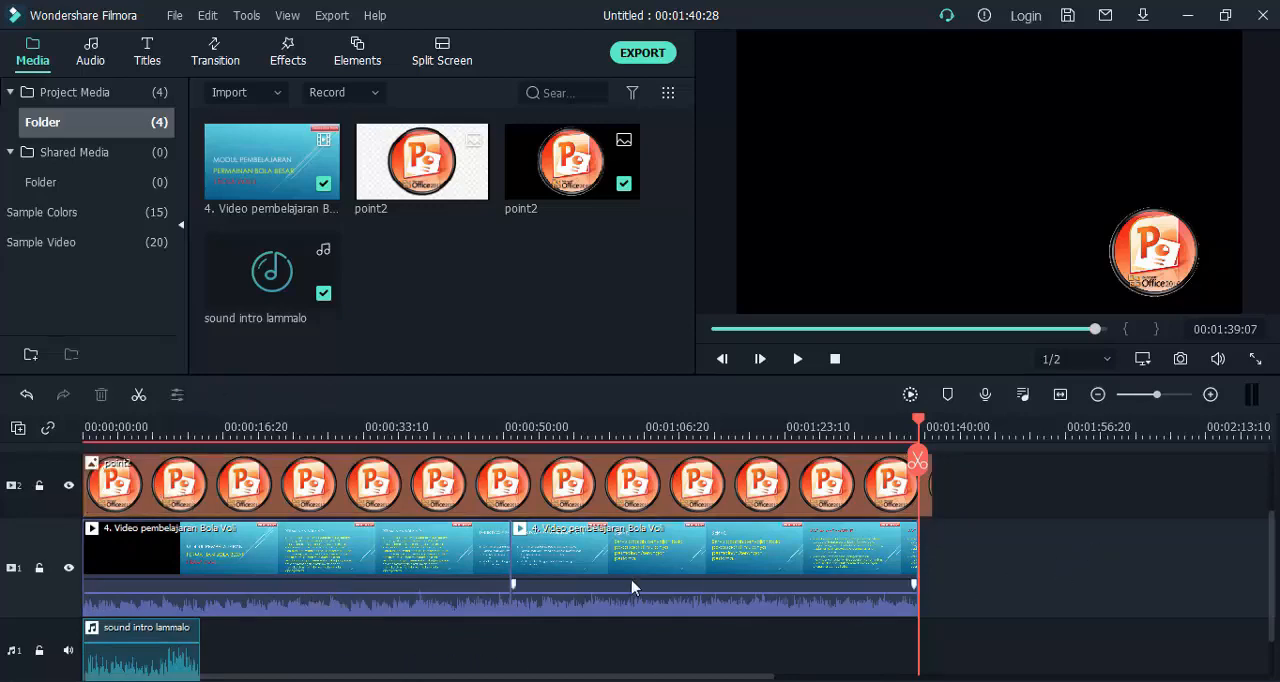
drag(919, 424, 110, 424)
mouse_move(142, 495)
mouse_down()
mouse_move(174, 498)
mouse_move(150, 500)
mouse_up()
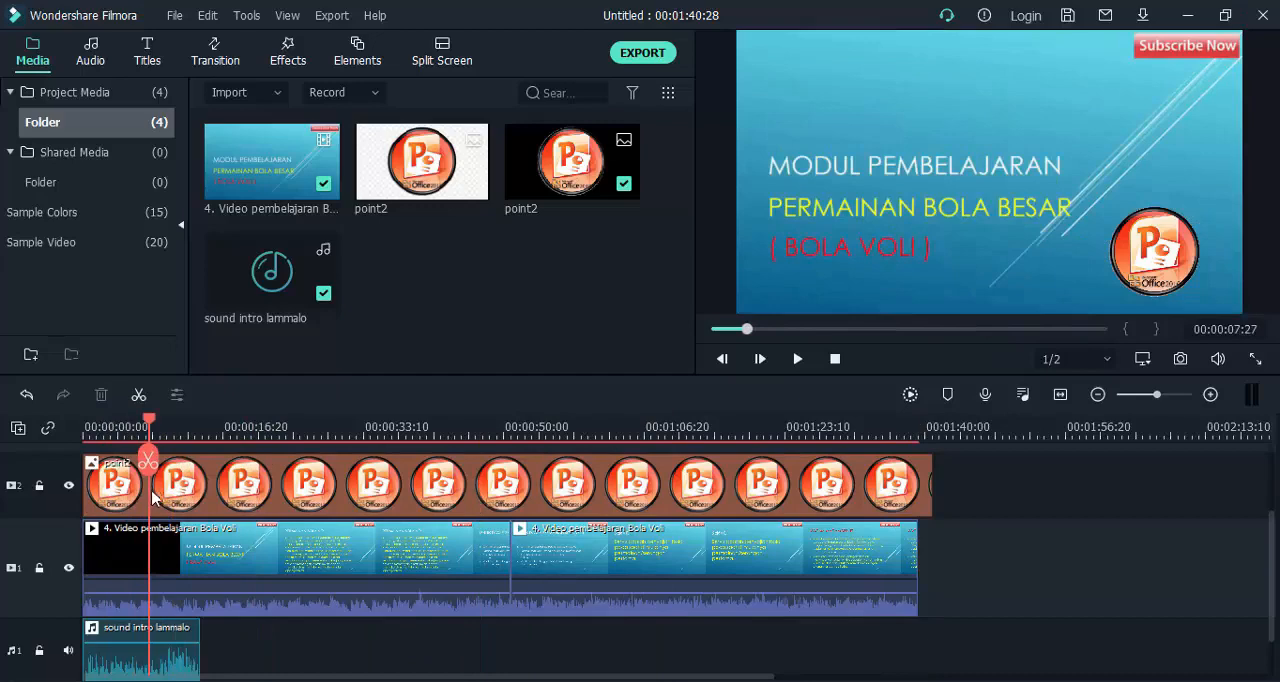
click(148, 462)
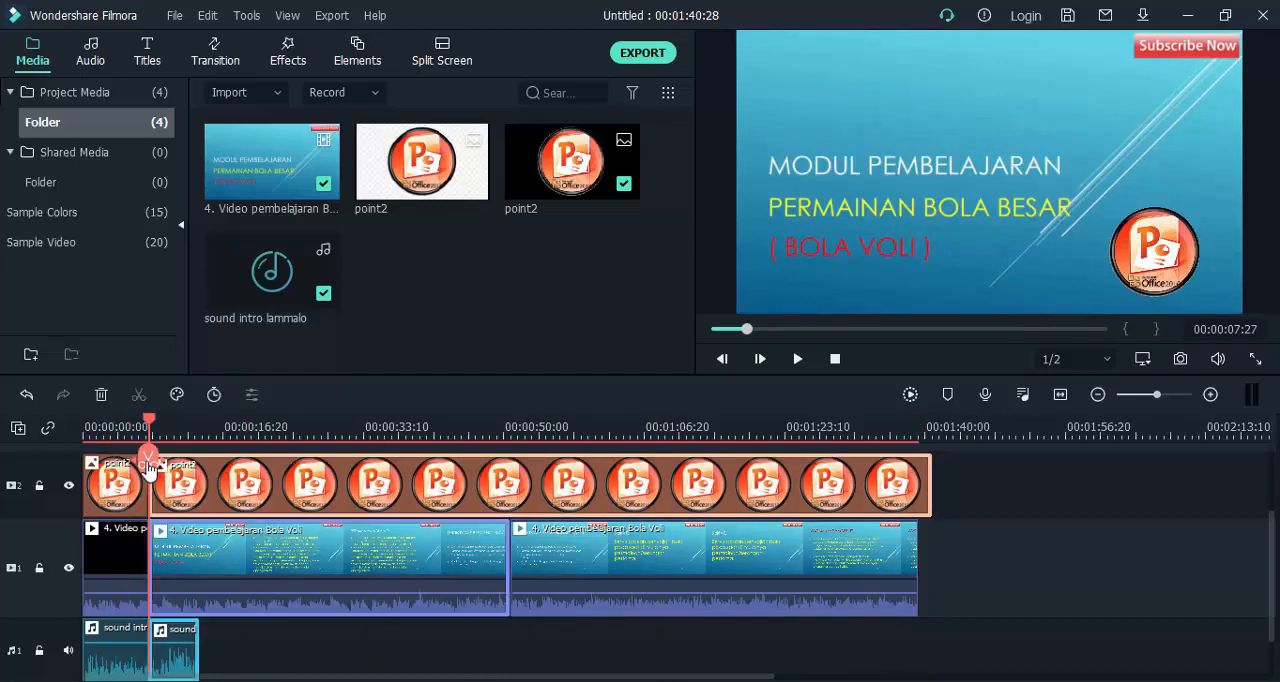
Check the pieces after the 00:00:07:27 split by selecting the logo, video and sound segments one at a time.
click(188, 552)
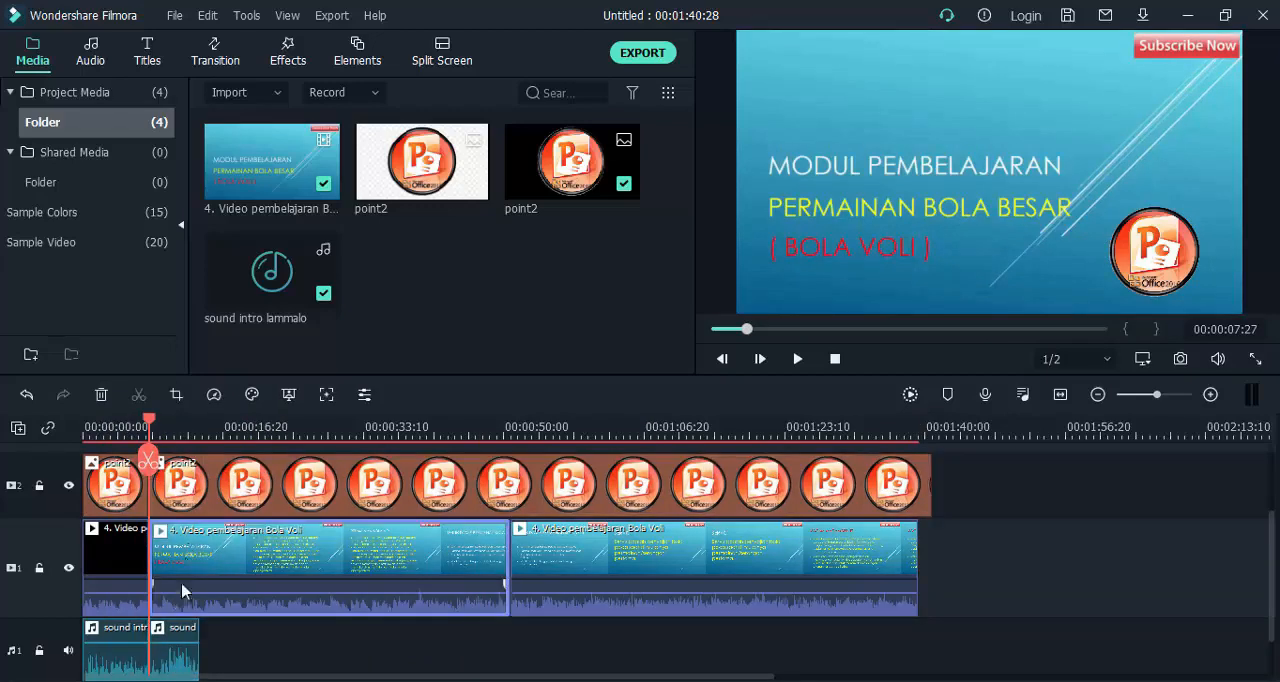
click(184, 640)
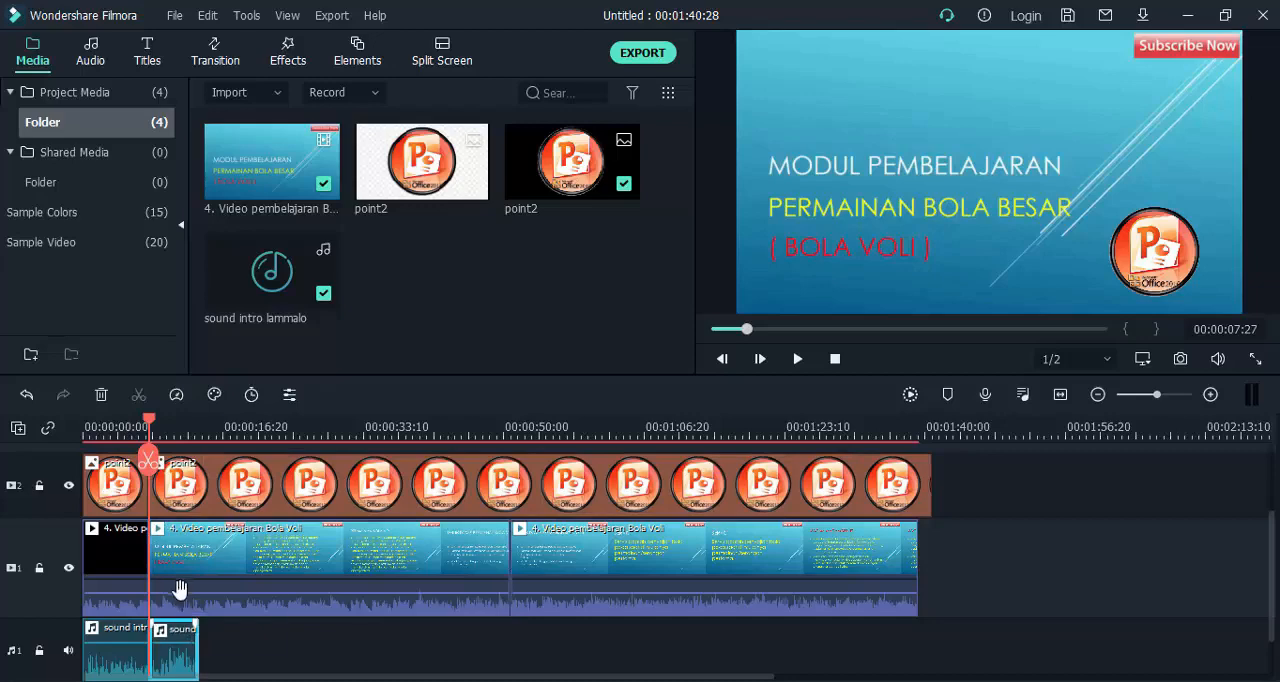
click(188, 479)
click(188, 557)
click(183, 495)
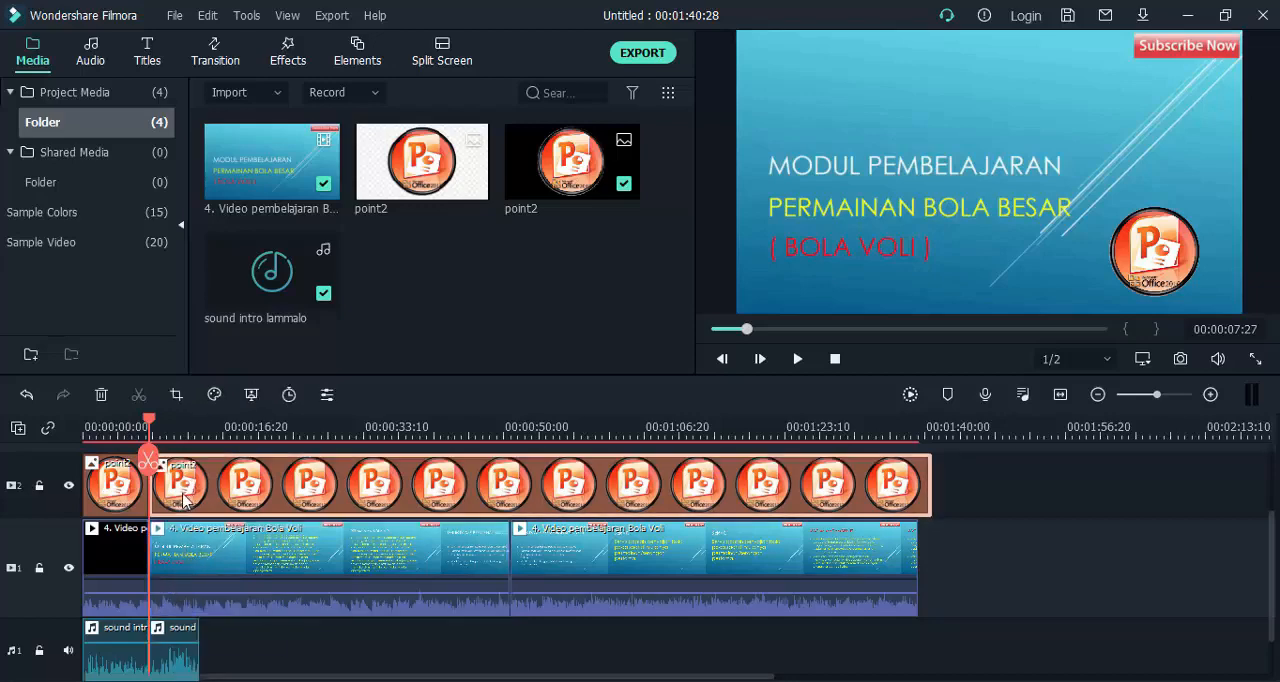
click(195, 568)
click(183, 645)
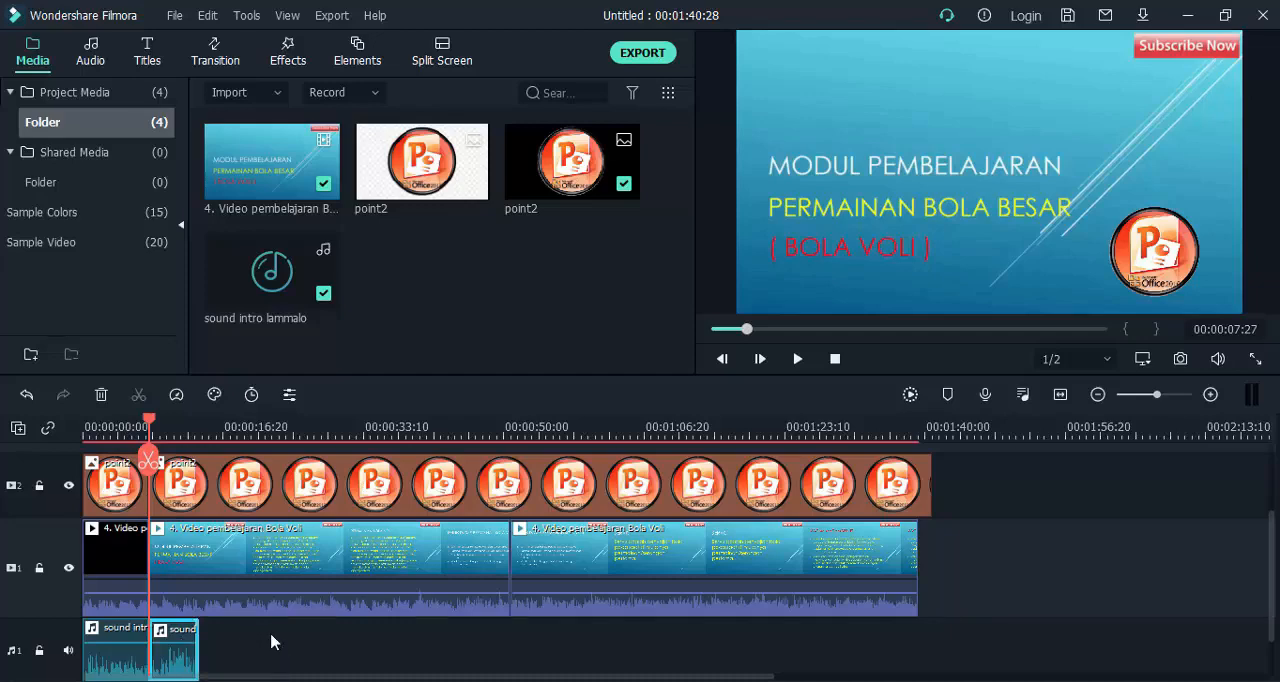
Delete all logo, video and sound segments after 00:00:07:27, including the remaining second video segment.
drag(274, 642, 167, 495)
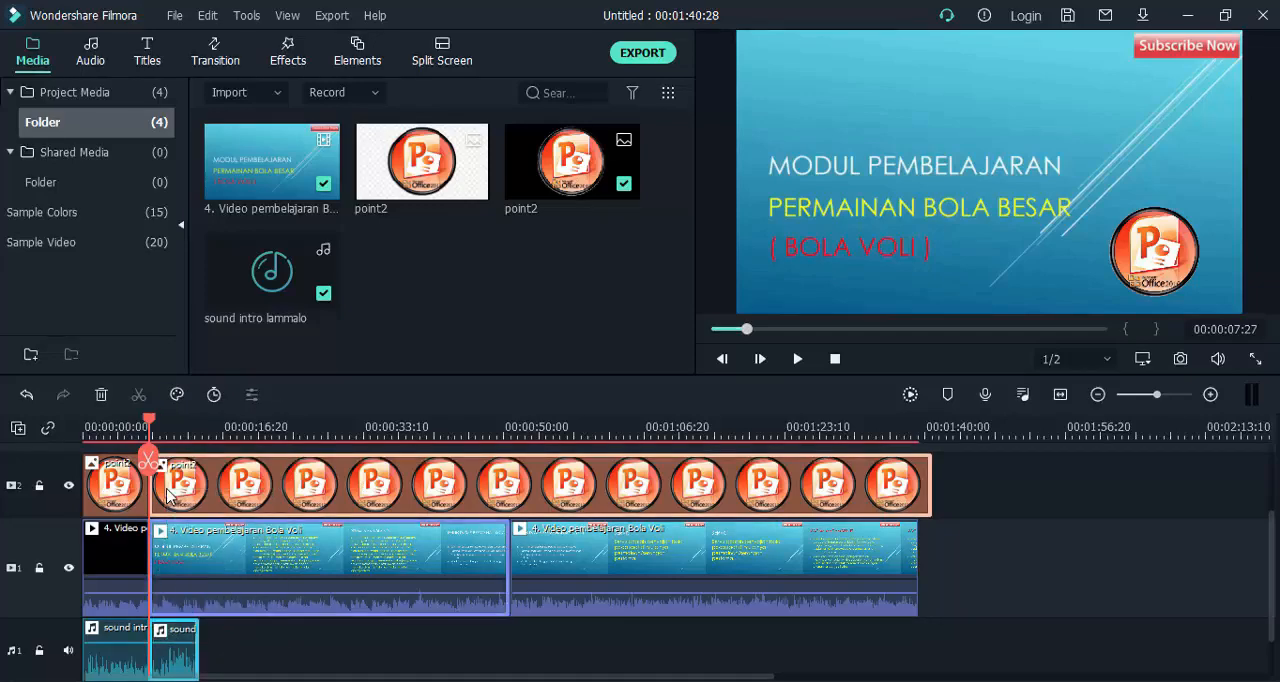
key(Delete)
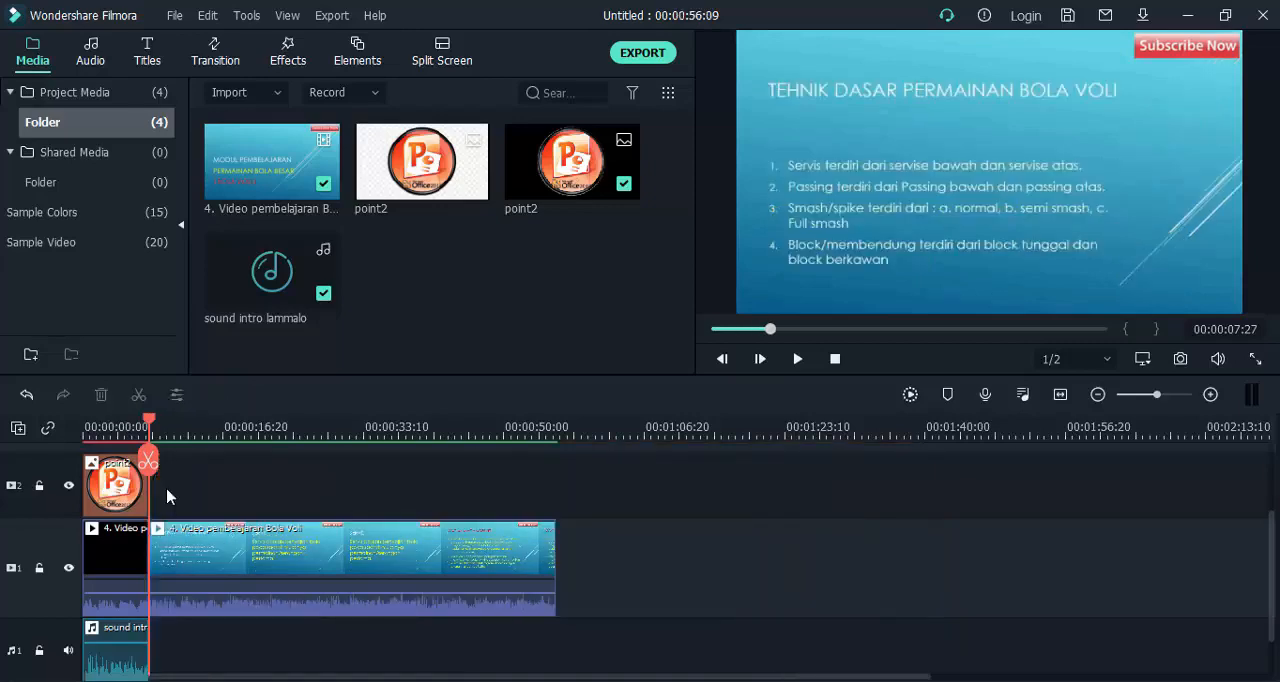
click(237, 578)
key(Delete)
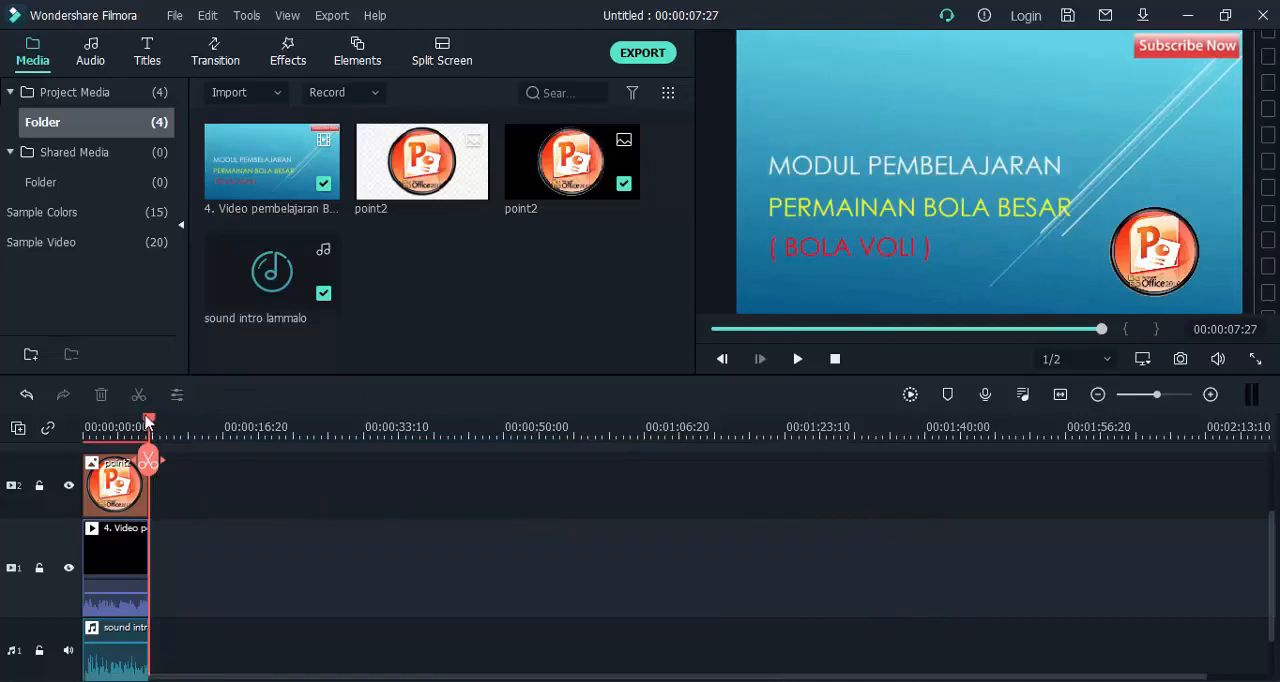
Play the shortened project from the start, return the playhead to 00:00:05:03 and render the timeline preview.
drag(149, 422, 74, 434)
key(space)
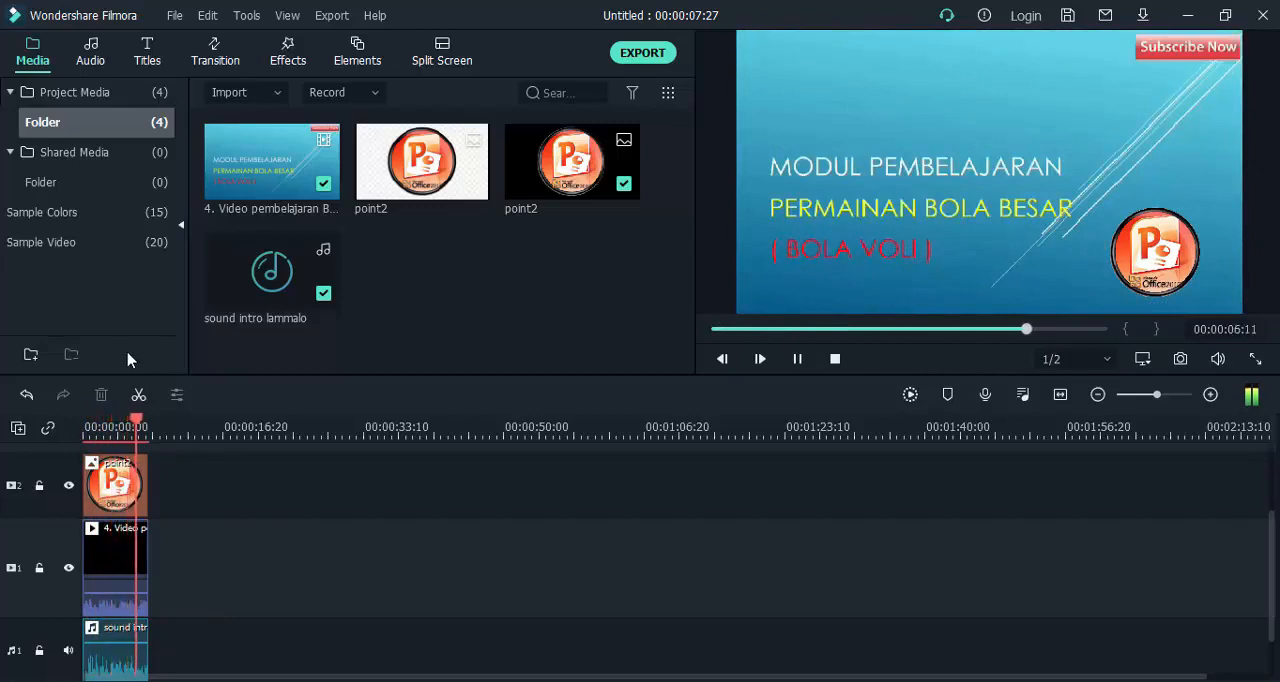
key(space)
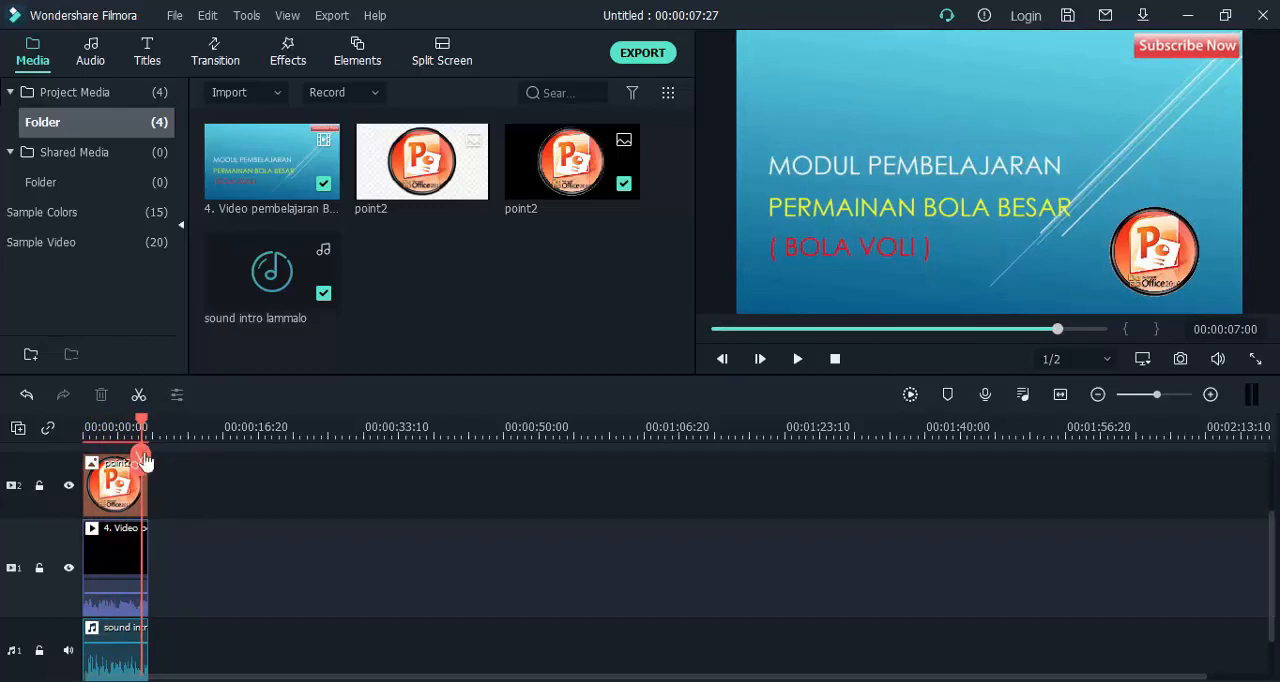
drag(145, 427, 127, 427)
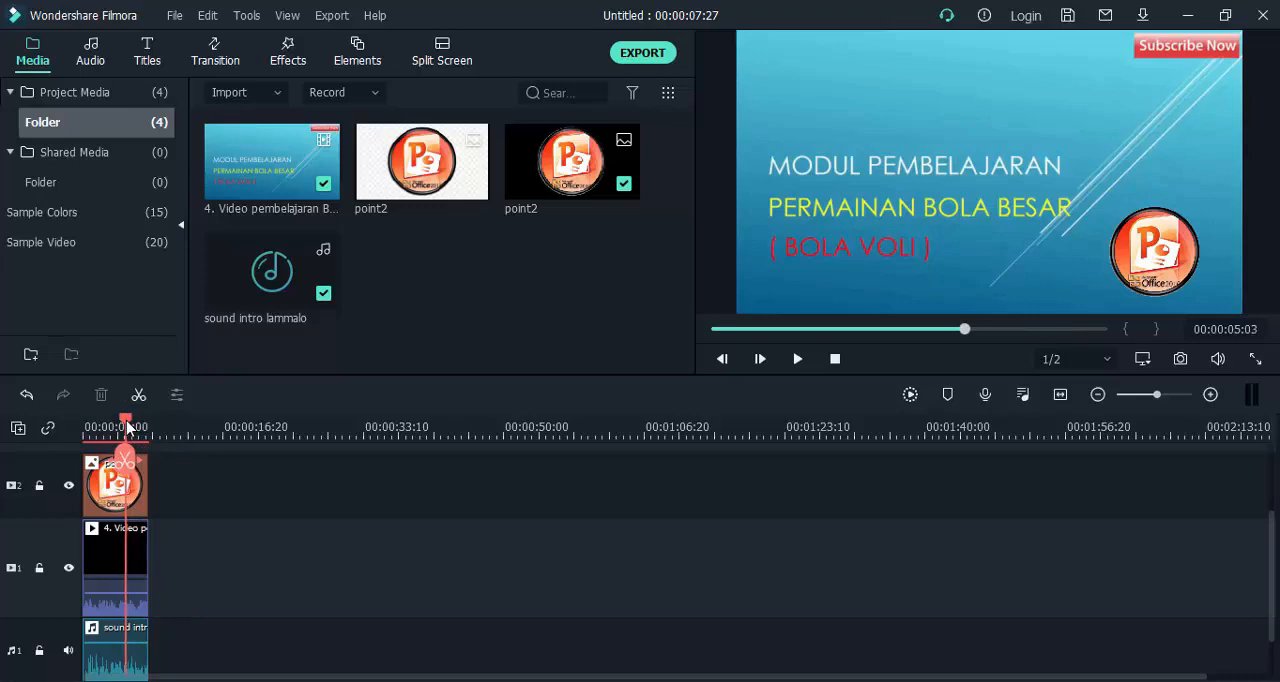
click(910, 395)
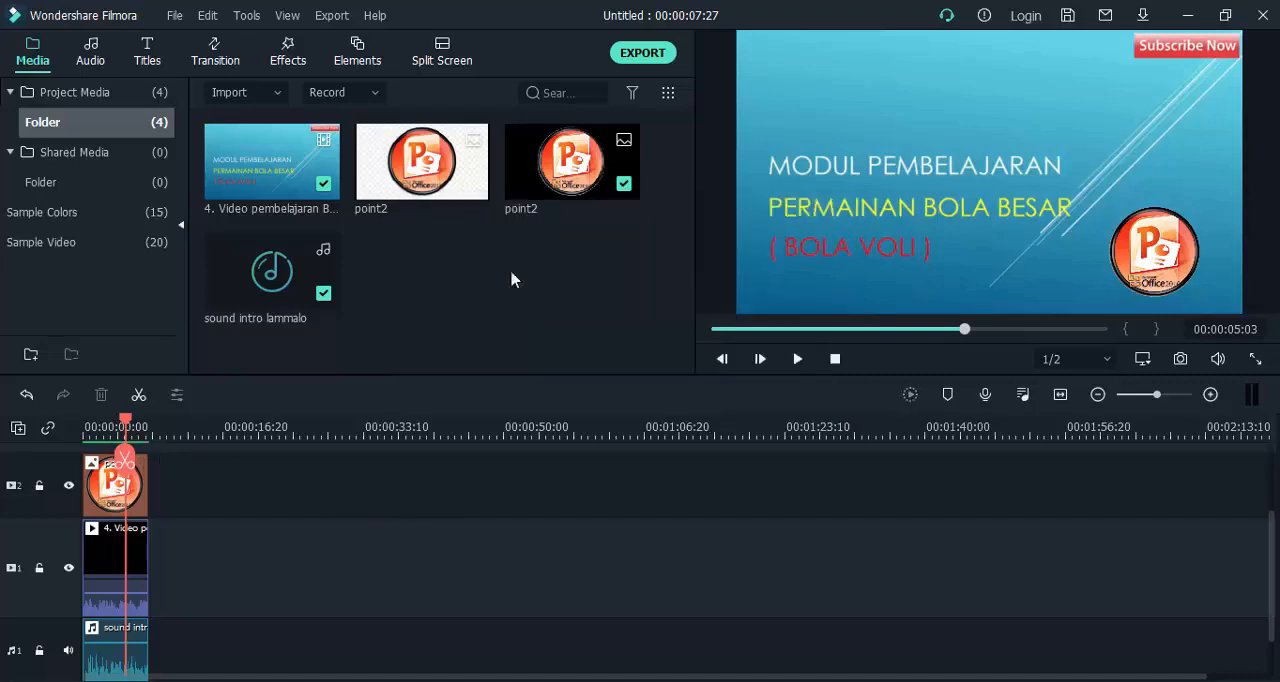
Open the MP4 export settings, try the Best, Better and Good quality presets, and apply Good.
click(645, 55)
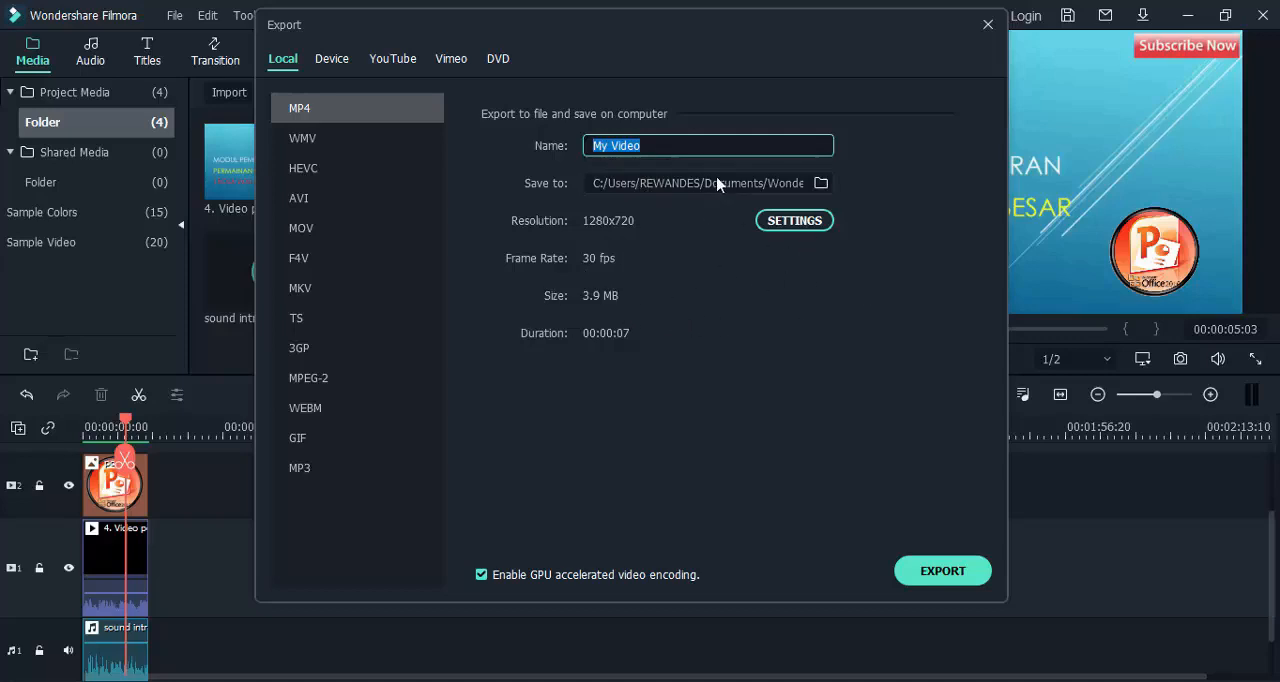
click(801, 221)
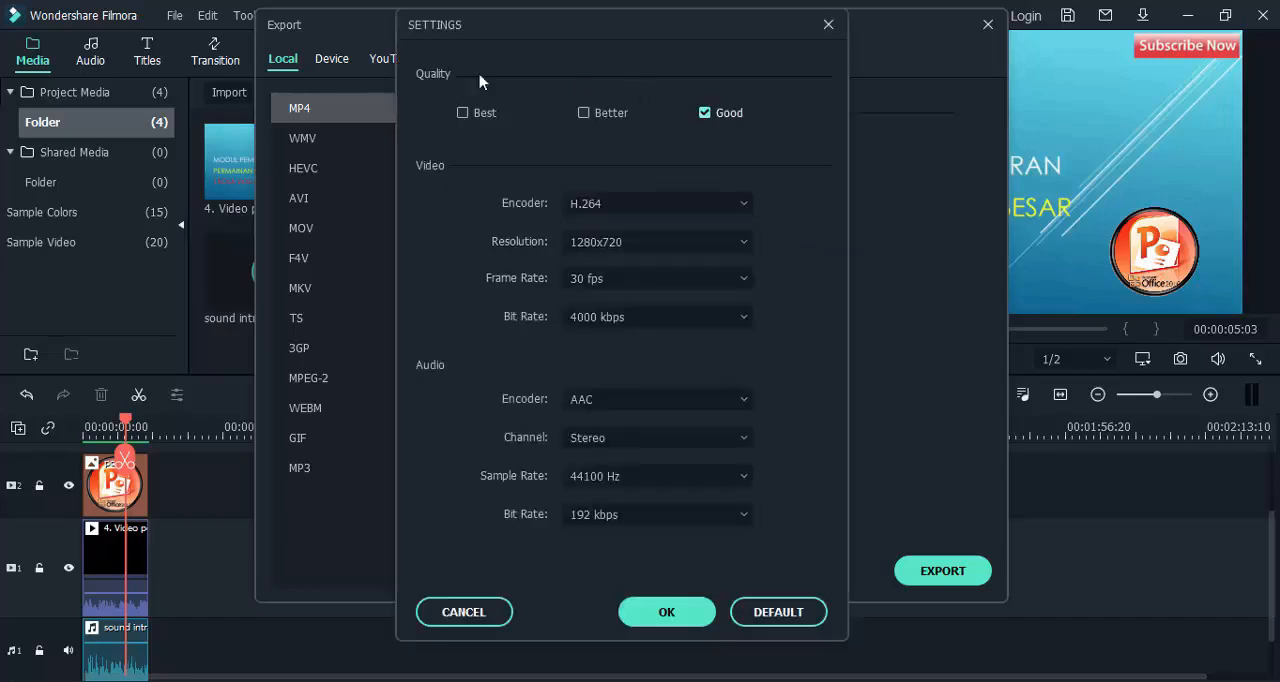
click(463, 113)
click(586, 114)
click(716, 120)
click(483, 116)
click(600, 117)
click(710, 117)
click(463, 113)
click(705, 113)
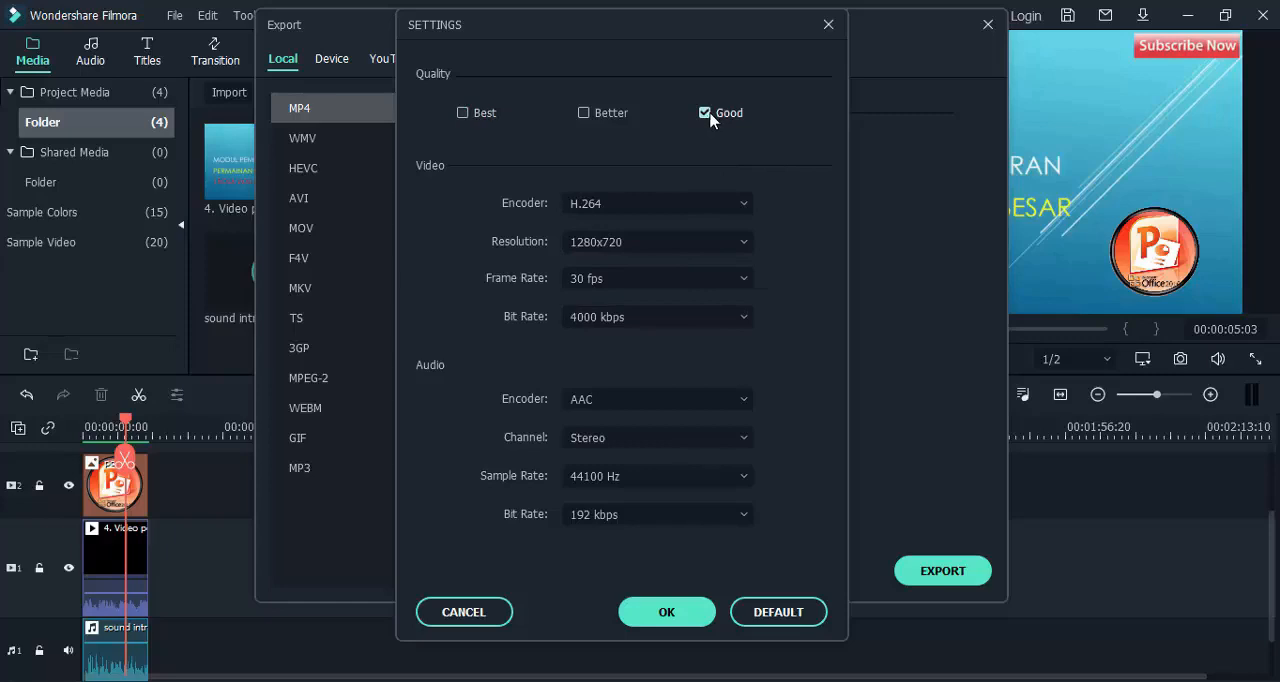
click(668, 612)
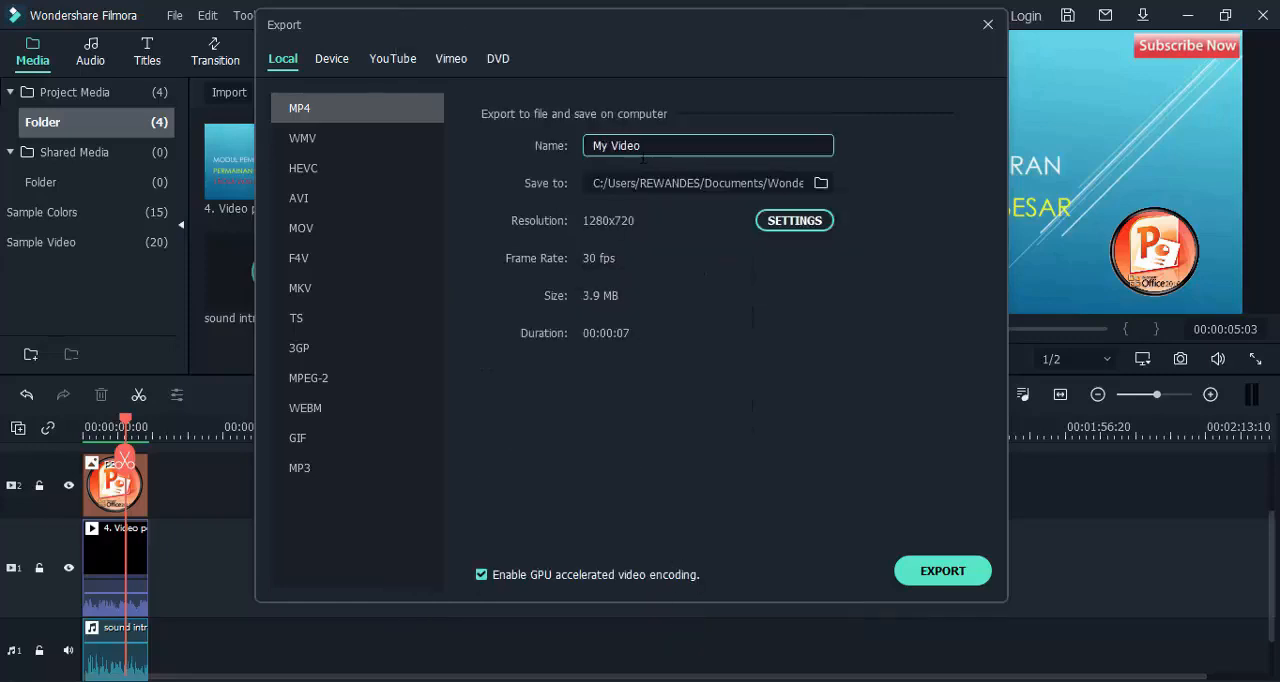
Name the exported video "Contoh Editing".
drag(641, 146, 588, 147)
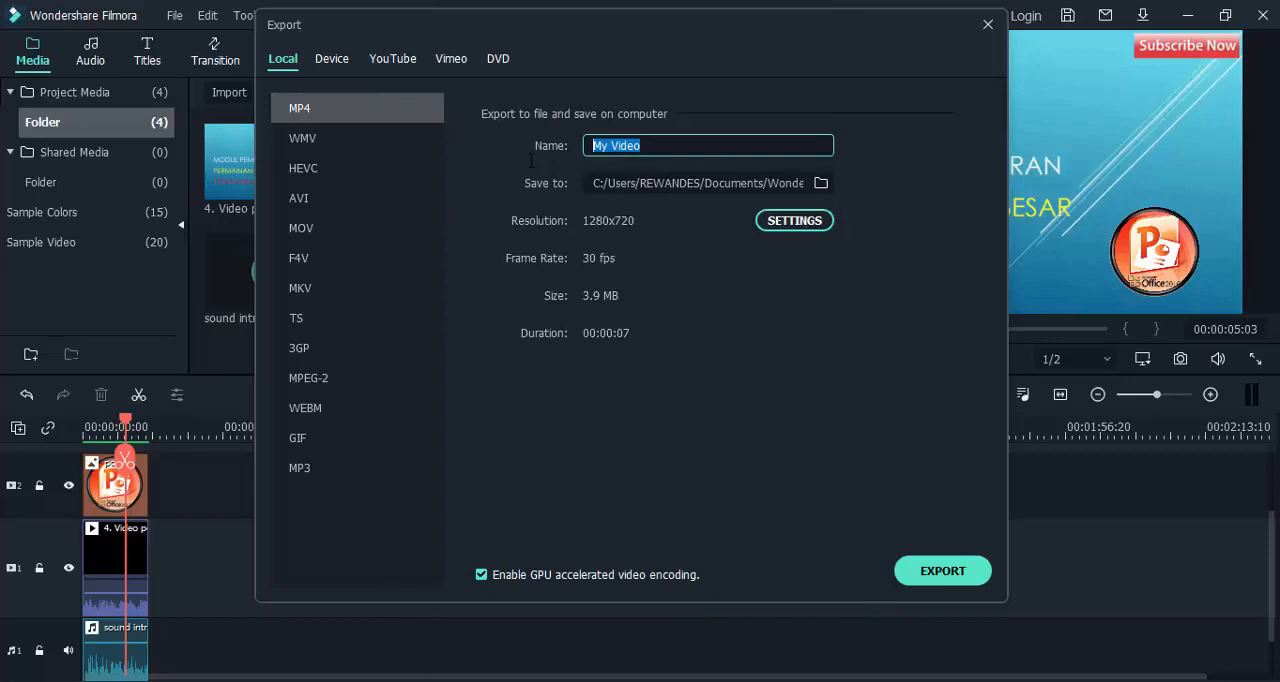
text(Contoh Editing)
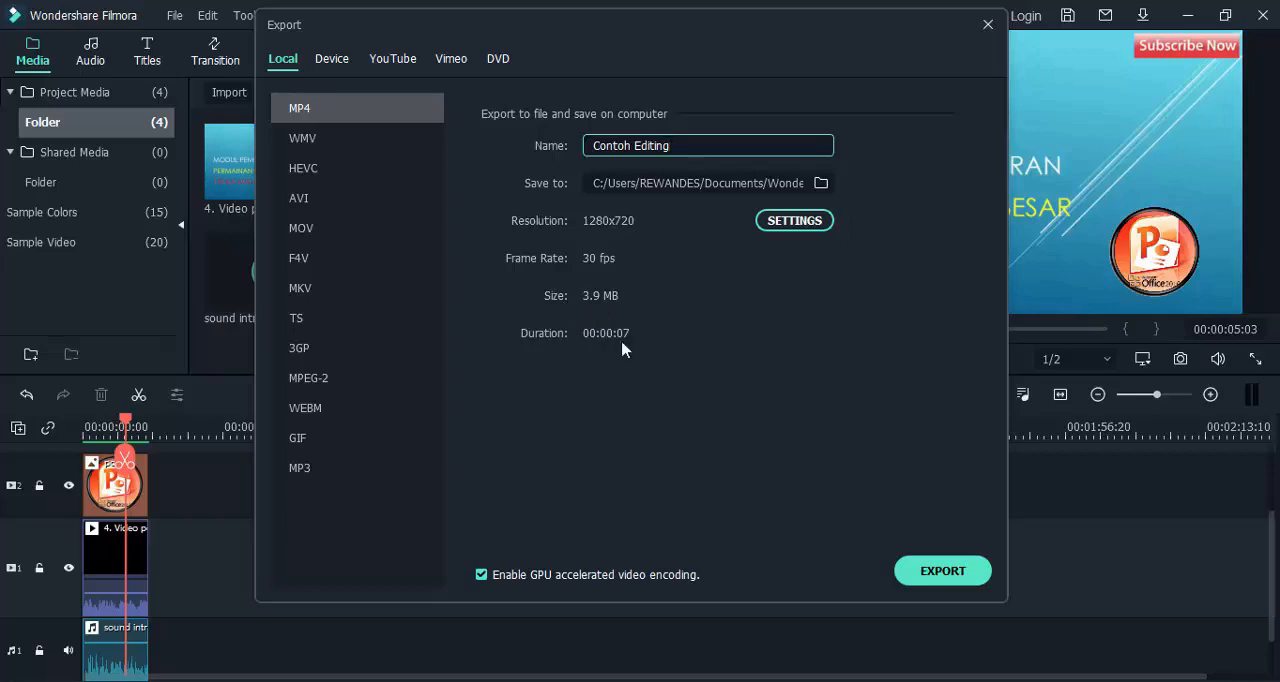
Export the project as an MP4, view the exported file in its Output folder and close the folder.
click(962, 580)
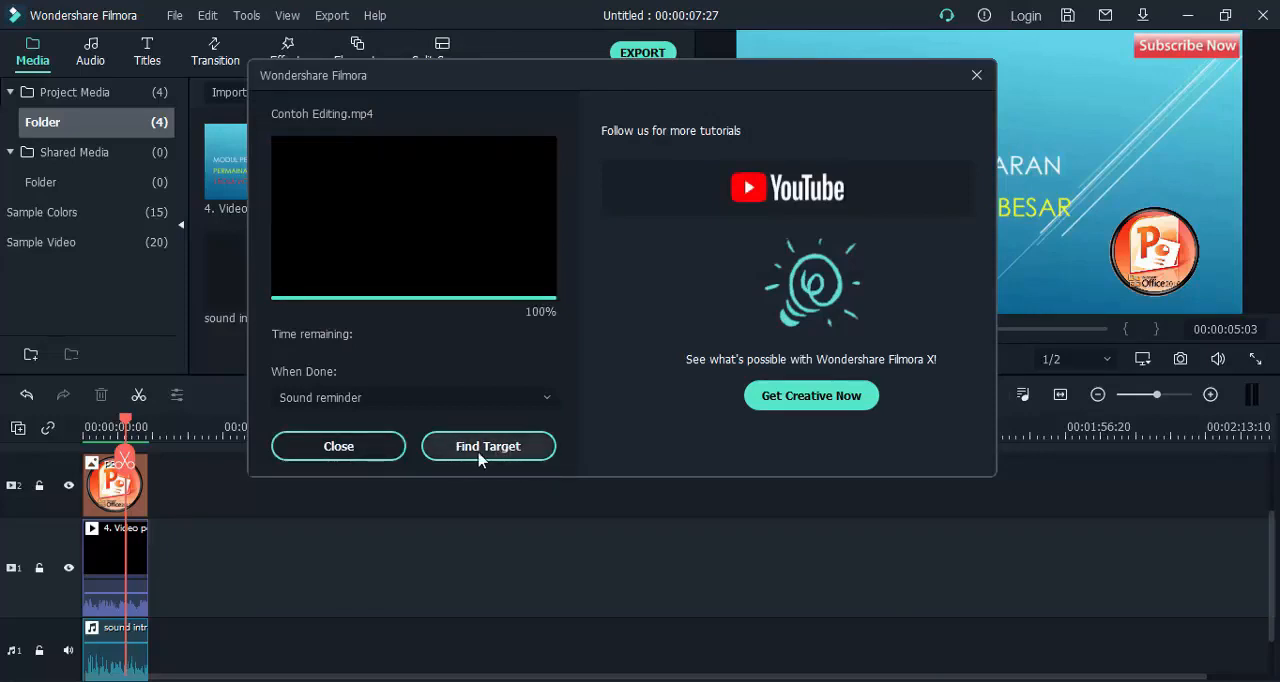
click(489, 446)
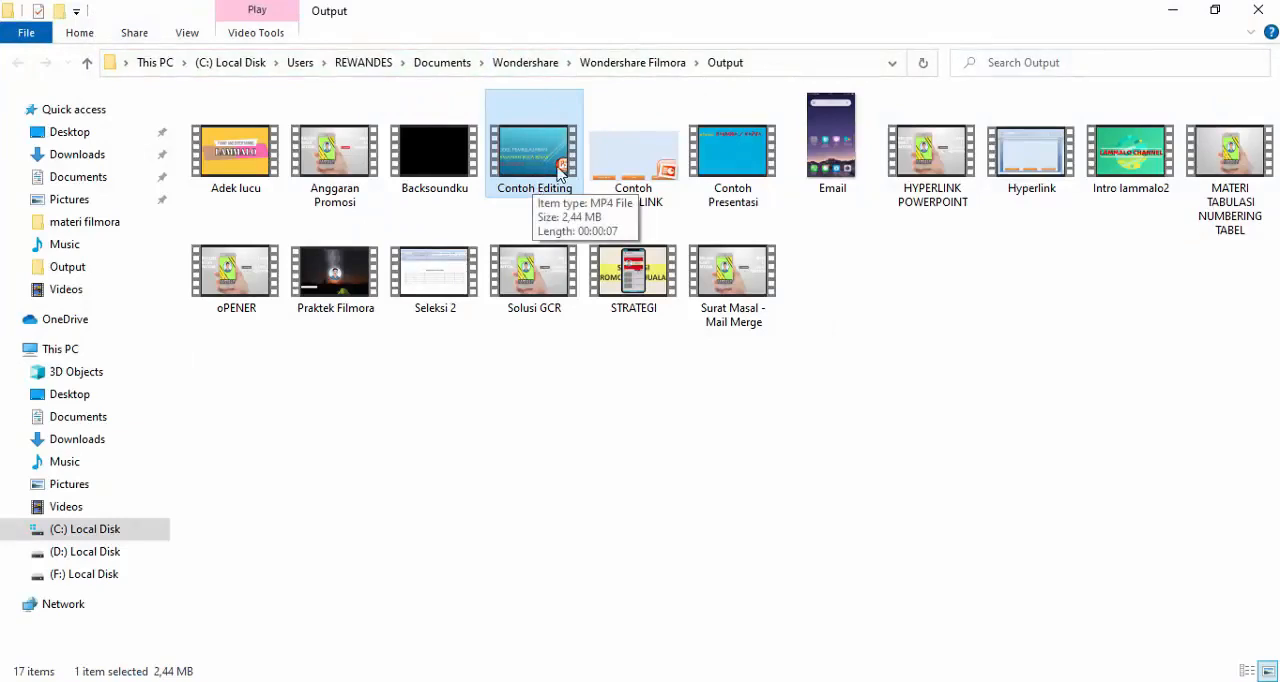
click(1259, 10)
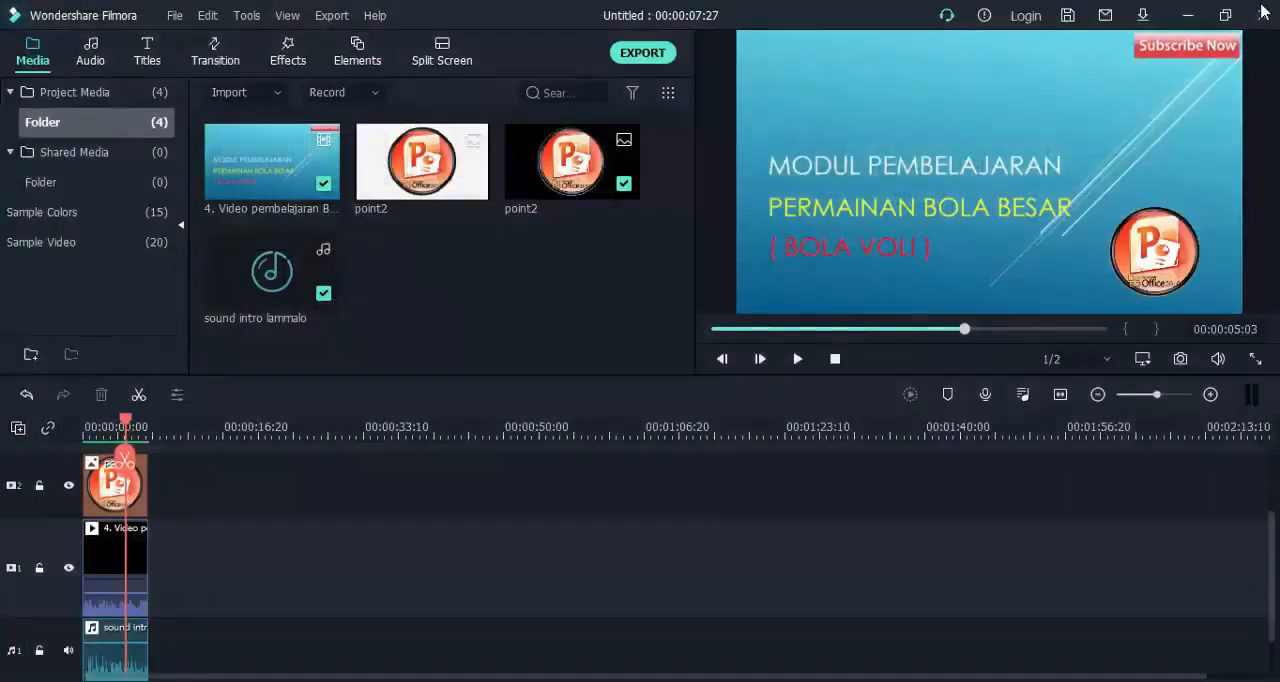